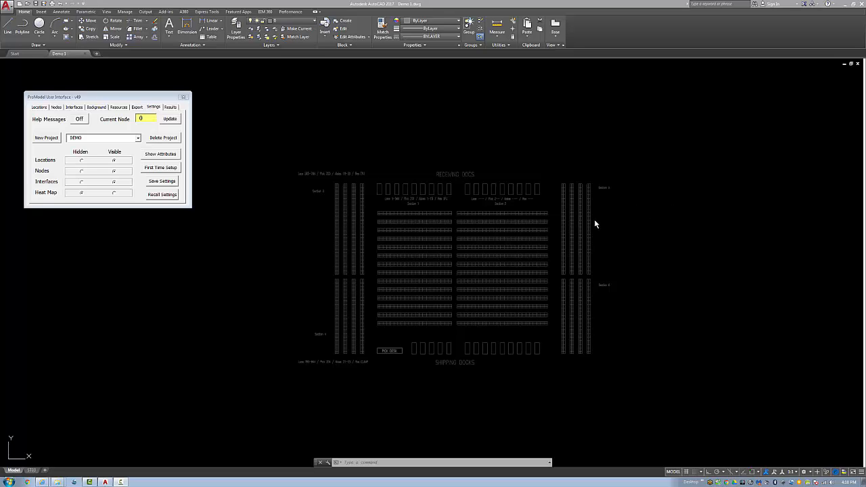
{"action": "scroll", "coordinate": [632, 220], "scroll_direction": "up", "scroll_amount": 3}
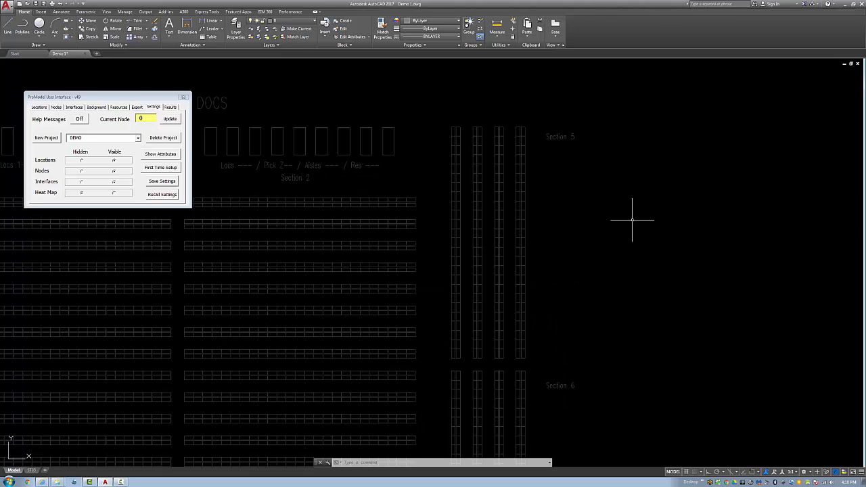
{"action": "scroll", "coordinate": [620, 219], "scroll_direction": "down", "scroll_amount": 2}
{"action": "middle_click_drag", "start_coordinate": [566, 212], "coordinate": [750, 153]}
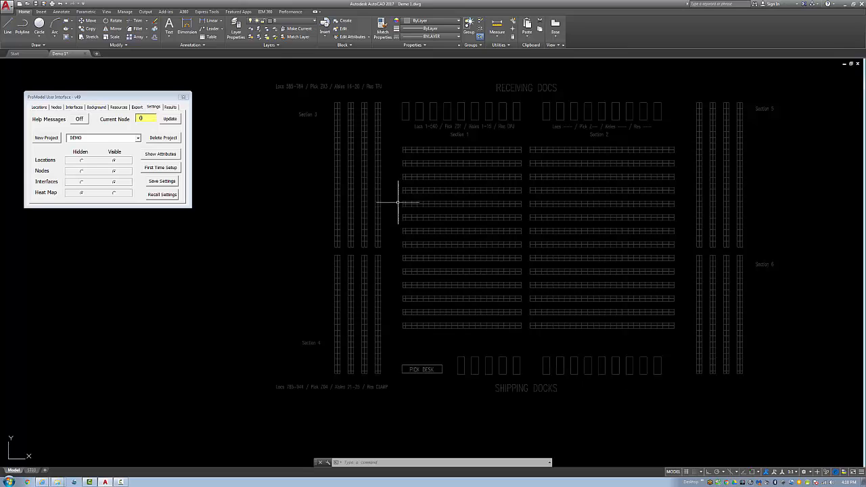
{"action": "scroll", "coordinate": [476, 152], "scroll_direction": "up", "scroll_amount": 2}
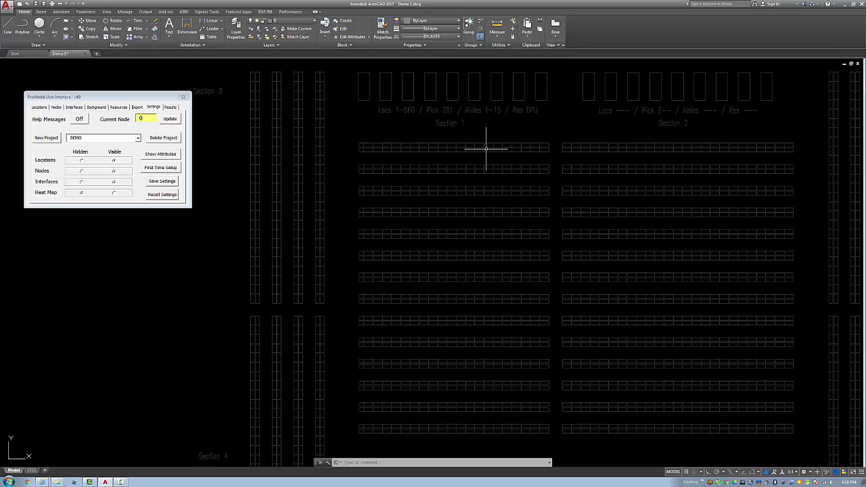
{"action": "scroll", "coordinate": [485, 154], "scroll_direction": "down", "scroll_amount": 2}
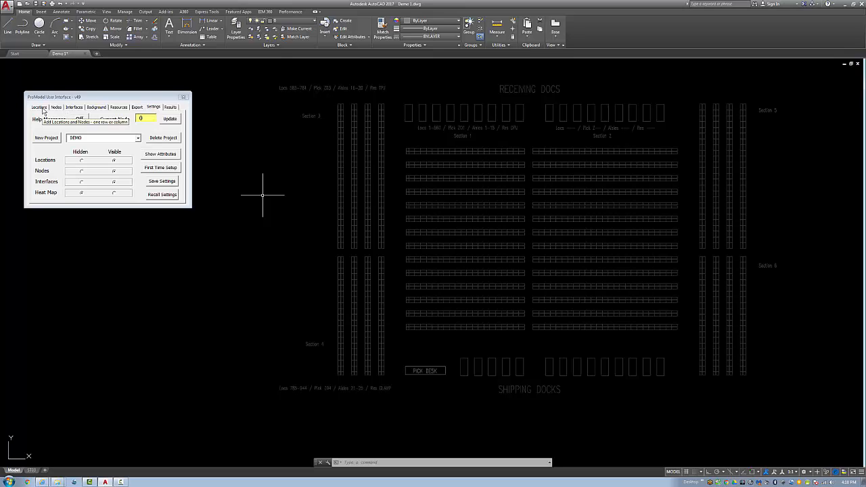
Step: Set up single-aisle horizontal locations with a beginning file index number of 1
{"action": "left_click", "coordinate": [39, 107]}
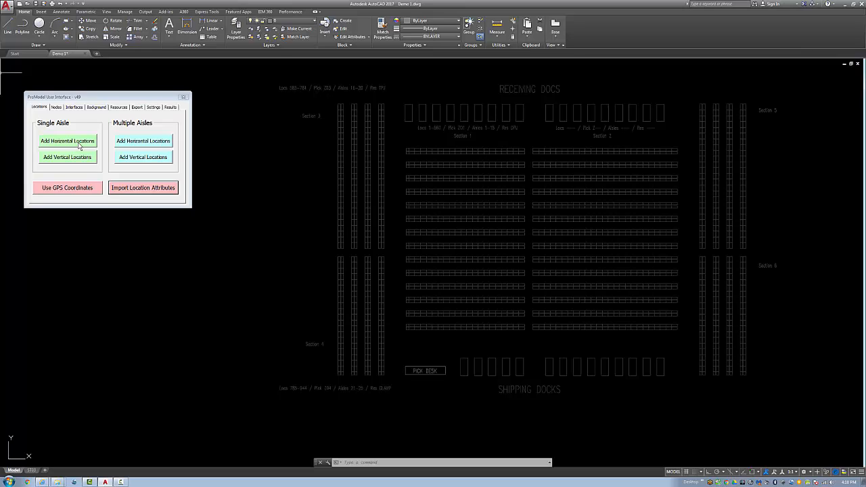
{"action": "left_click", "coordinate": [79, 145]}
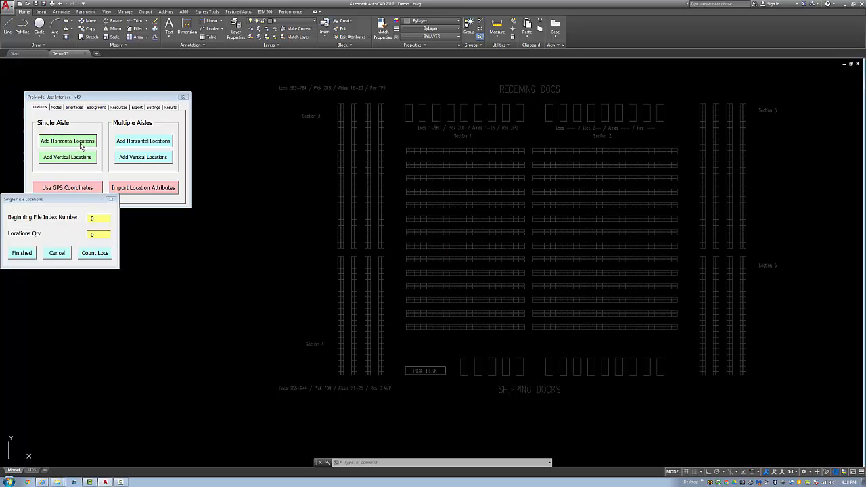
{"action": "left_click", "coordinate": [95, 218]}
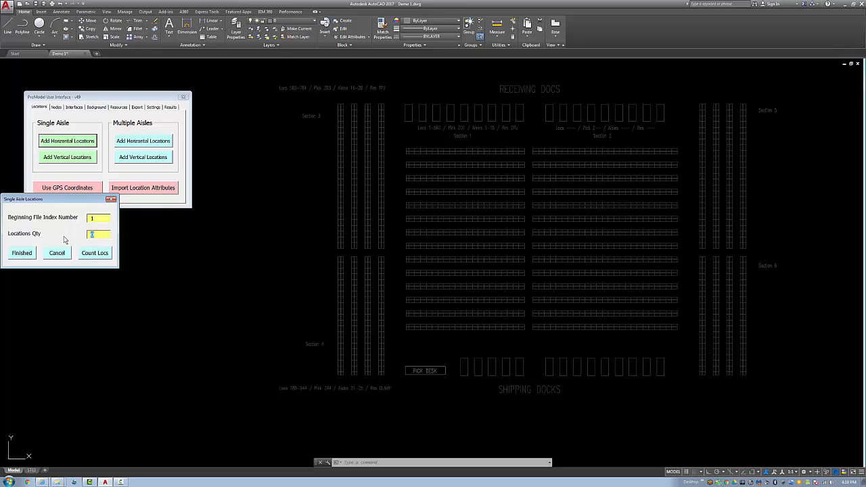
{"action": "left_click", "coordinate": [21, 254]}
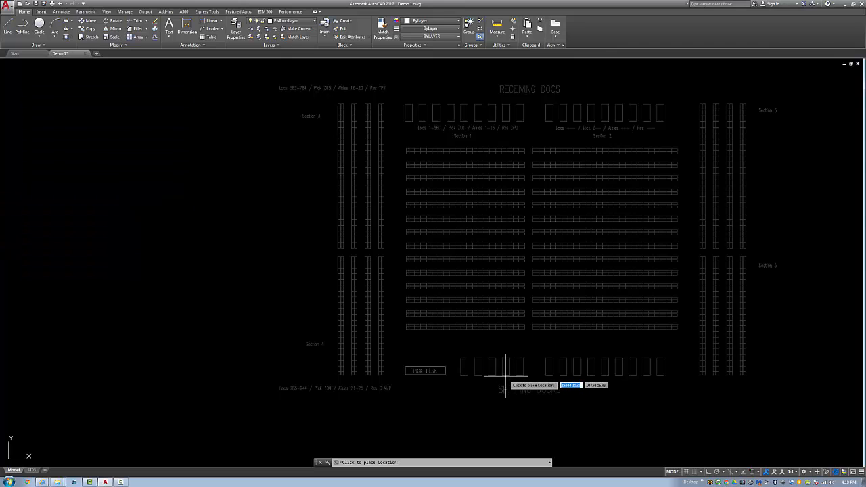
Step: Place one location in the middle of the PICK DESK box and end the placement
{"action": "scroll", "coordinate": [475, 372], "scroll_direction": "up", "scroll_amount": 5}
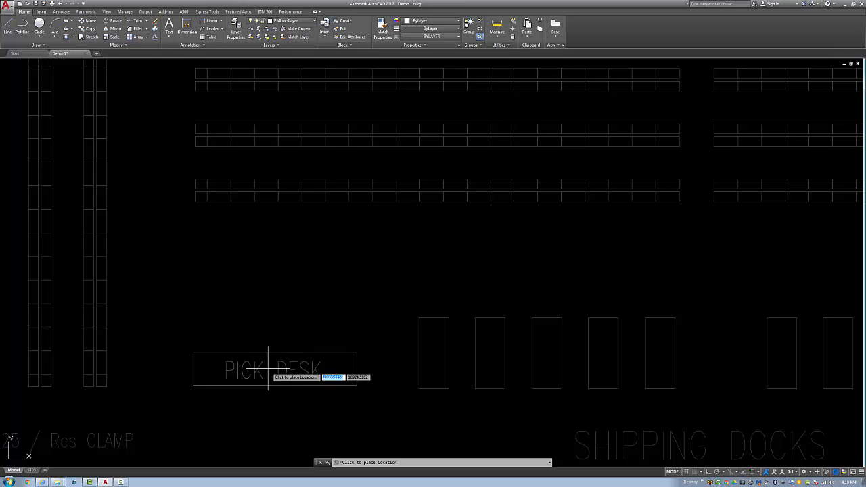
{"action": "scroll", "coordinate": [272, 369], "scroll_direction": "up", "scroll_amount": 4}
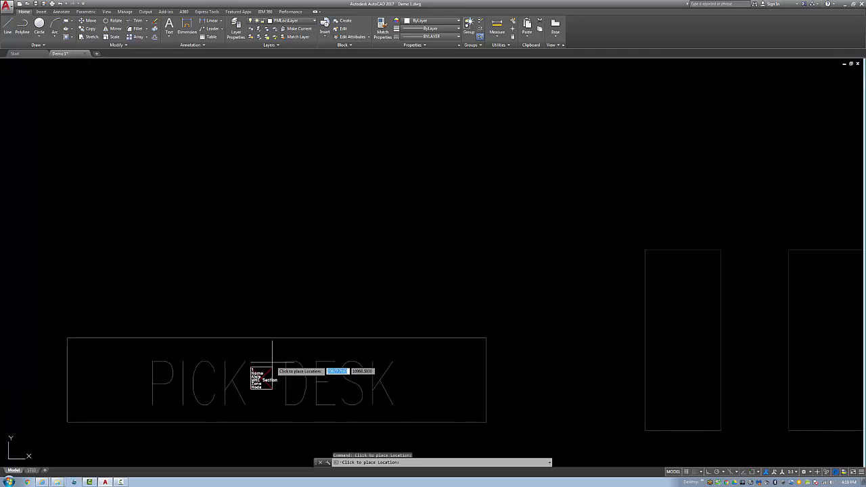
{"action": "scroll", "coordinate": [252, 413], "scroll_direction": "up", "scroll_amount": 8}
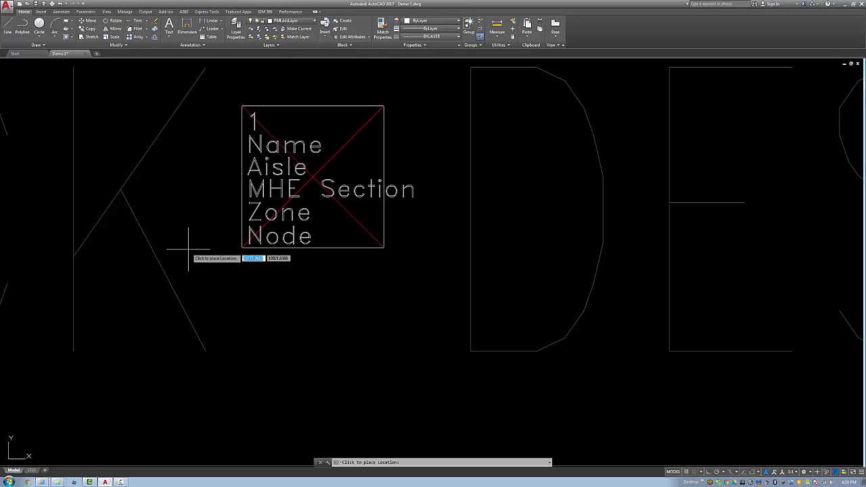
{"action": "scroll", "coordinate": [189, 249], "scroll_direction": "down", "scroll_amount": 9}
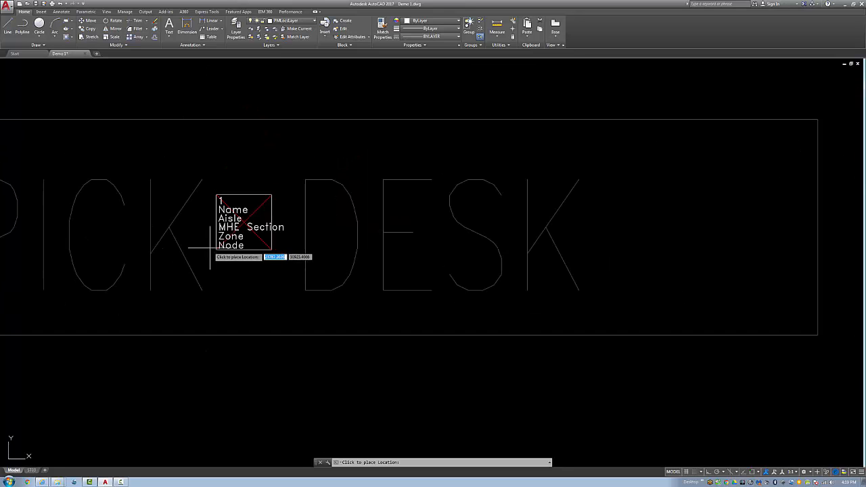
{"action": "scroll", "coordinate": [227, 189], "scroll_direction": "down", "scroll_amount": 4}
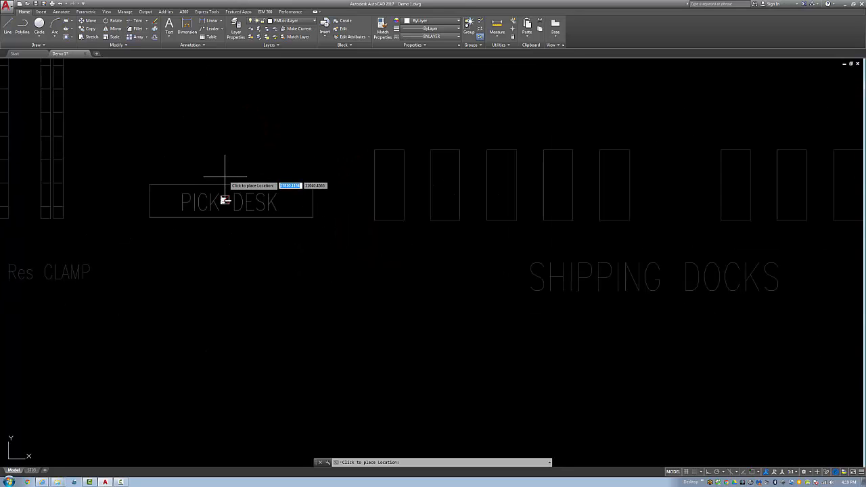
{"action": "middle_click_drag", "start_coordinate": [237, 148], "coordinate": [458, 296]}
{"action": "scroll", "coordinate": [458, 296], "scroll_direction": "down", "scroll_amount": 4}
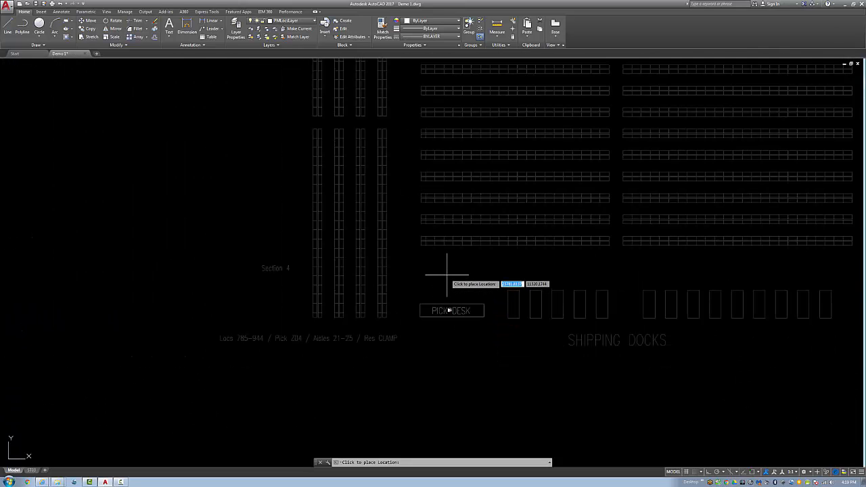
{"action": "key", "text": "Escape"}
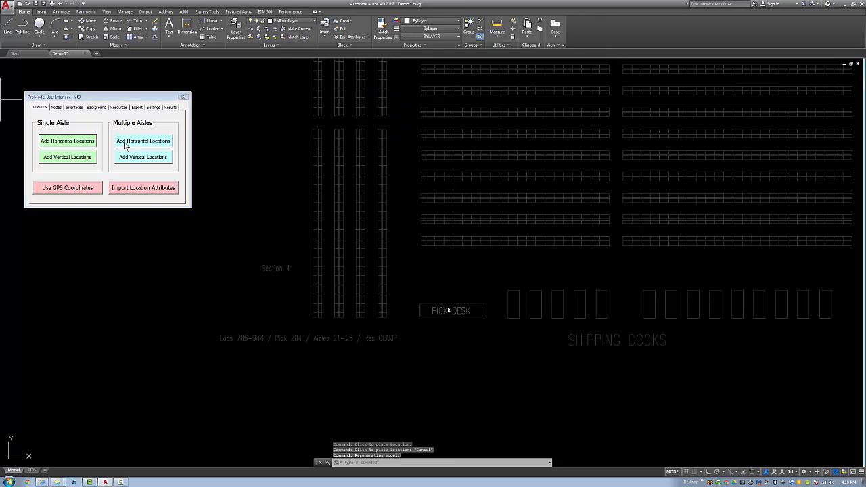
Step: Set up multiple-aisle horizontal locations from index 2 with 20 locations per row and the number of rows, with Snap turned on
{"action": "left_click", "coordinate": [126, 142]}
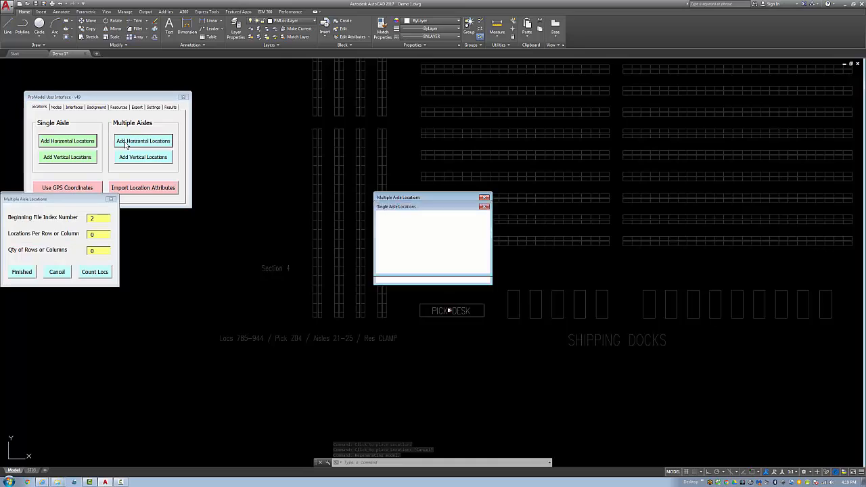
{"action": "left_click", "coordinate": [96, 234]}
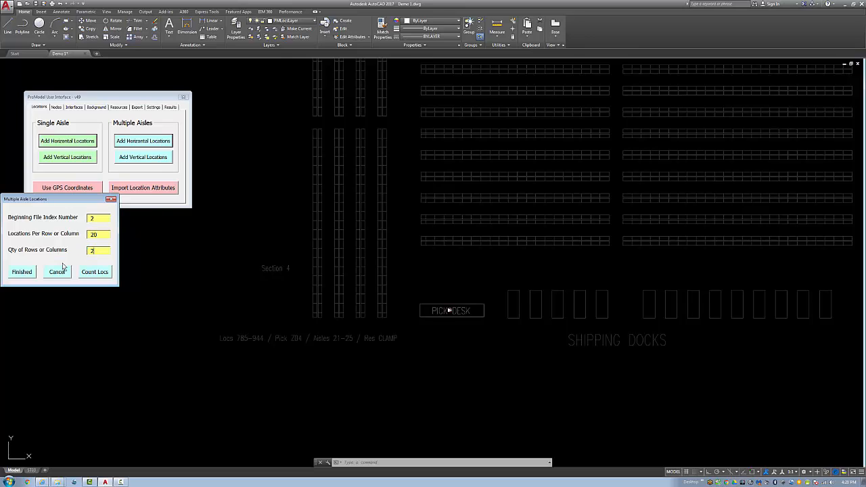
{"action": "left_click", "coordinate": [23, 273]}
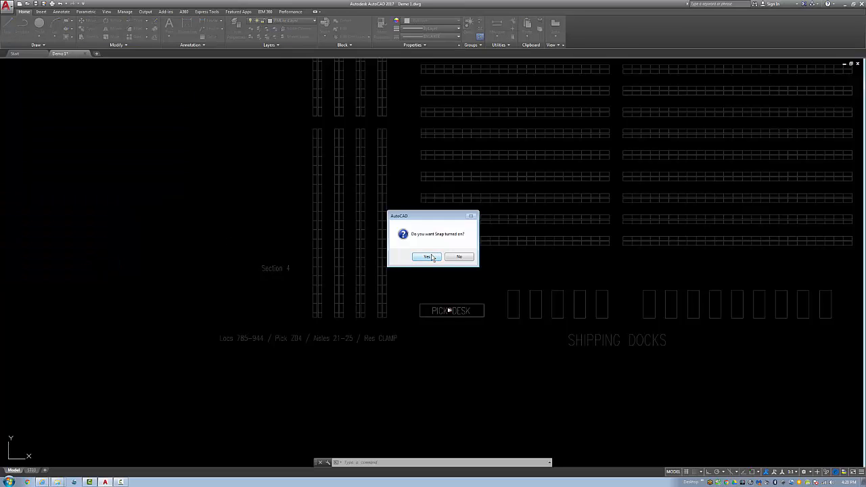
{"action": "left_click", "coordinate": [432, 257]}
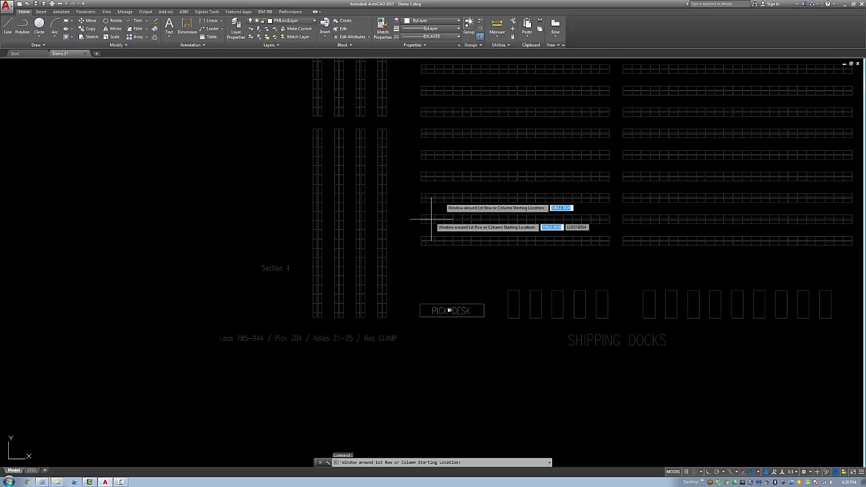
Step: Window the first full-width cell and the last cell of Section 1's uppermost row as its starting and ending locations
{"action": "mouse_move", "coordinate": [426, 195]}
{"action": "middle_mouse_down"}
{"action": "mouse_move", "coordinate": [415, 274]}
{"action": "mouse_move", "coordinate": [313, 465]}
{"action": "middle_mouse_up"}
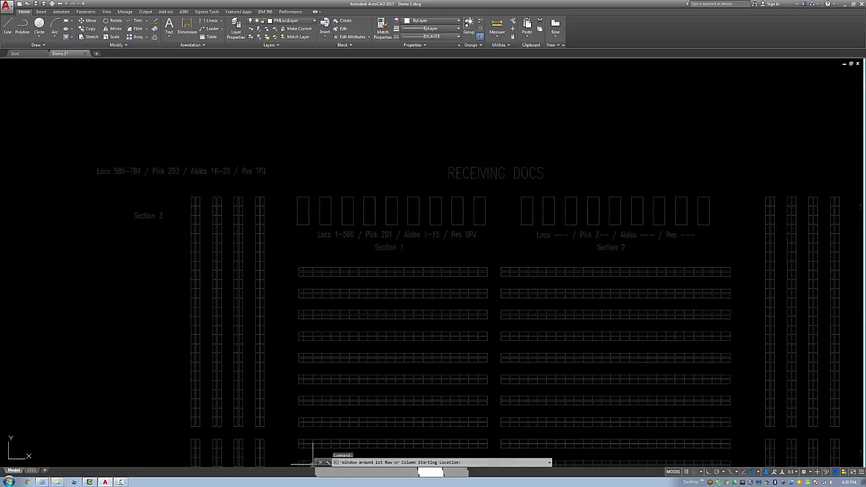
{"action": "scroll", "coordinate": [279, 340], "scroll_direction": "up", "scroll_amount": 2}
{"action": "scroll", "coordinate": [340, 234], "scroll_direction": "up", "scroll_amount": 4}
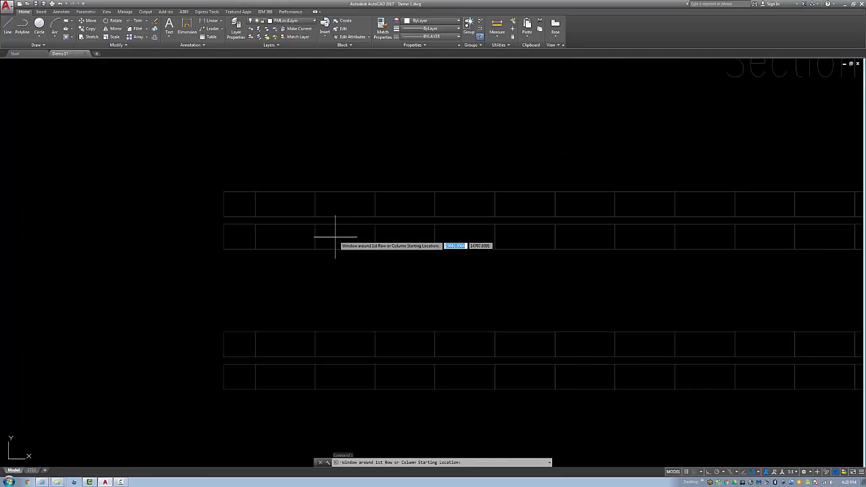
{"action": "left_click", "coordinate": [256, 193]}
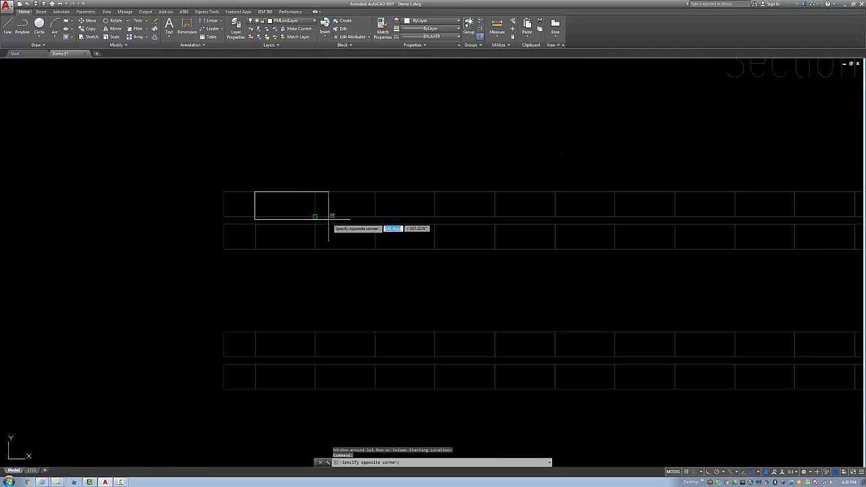
{"action": "left_click", "coordinate": [315, 216]}
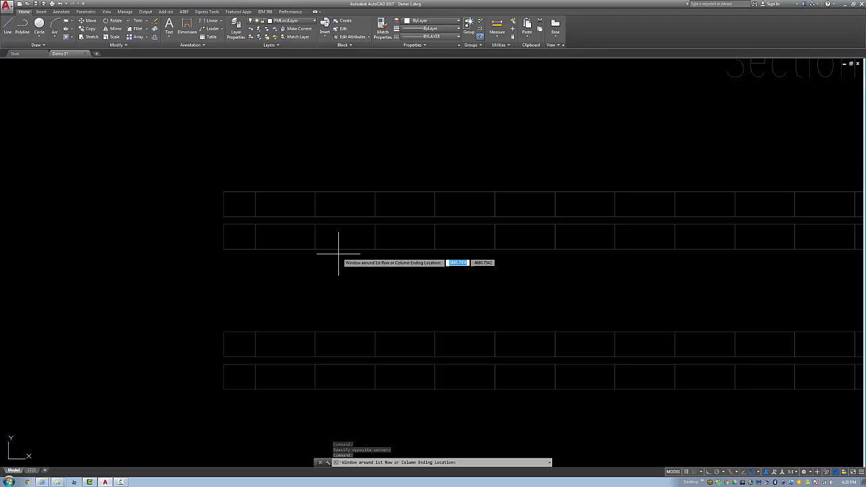
{"action": "scroll", "coordinate": [345, 261], "scroll_direction": "down", "scroll_amount": 4}
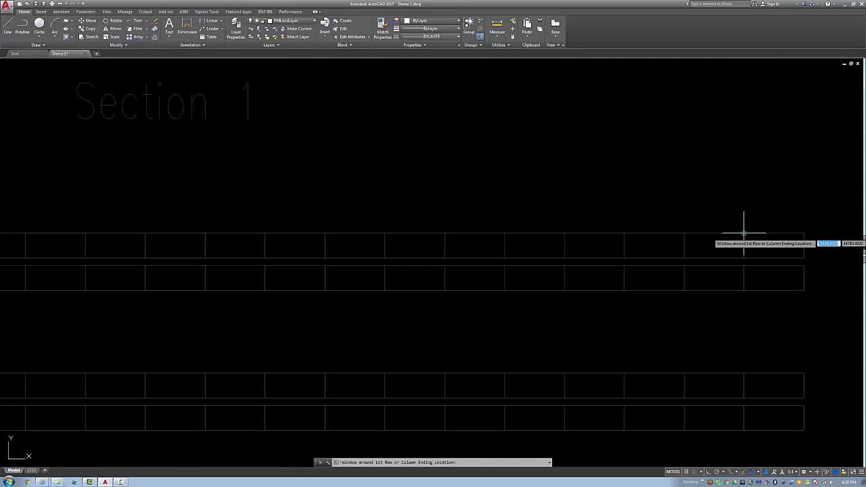
{"action": "scroll", "coordinate": [748, 238], "scroll_direction": "up", "scroll_amount": 4}
{"action": "left_click", "coordinate": [744, 234]}
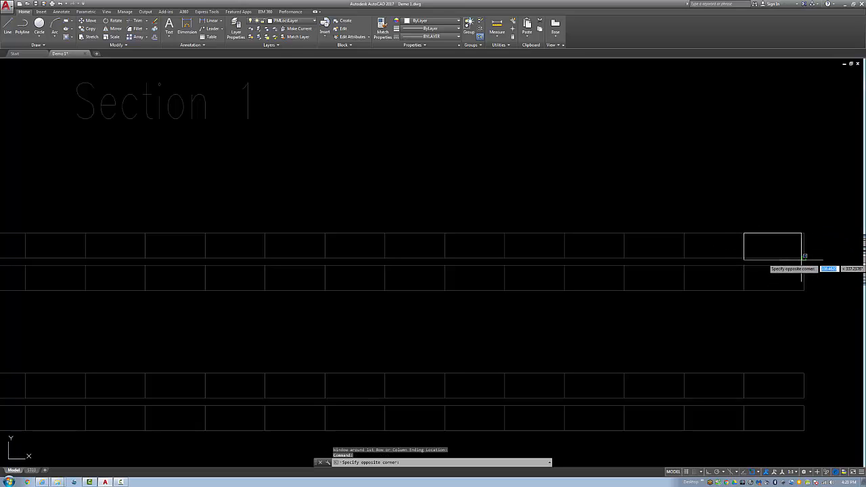
{"action": "left_click", "coordinate": [804, 258]}
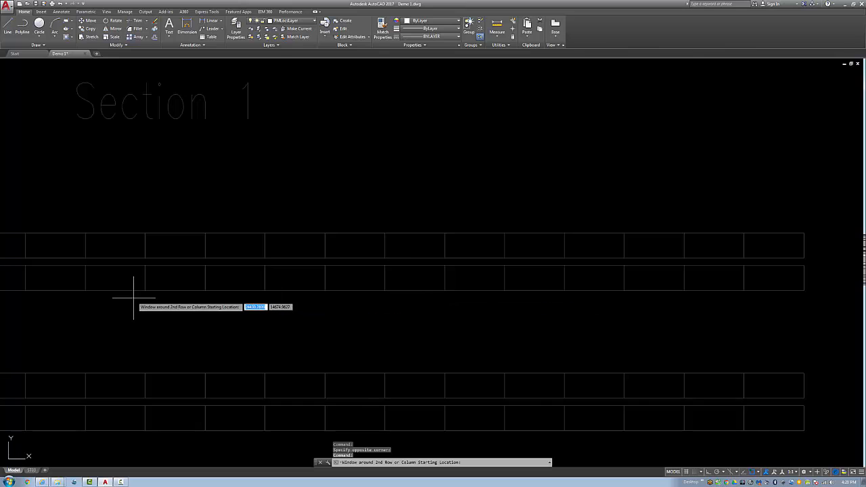
Step: Window the first full-width cells of Section 1's second and third rows as starting locations to fill all rows with locations
{"action": "scroll", "coordinate": [133, 297], "scroll_direction": "down", "scroll_amount": 2}
{"action": "scroll", "coordinate": [581, 275], "scroll_direction": "down", "scroll_amount": 1}
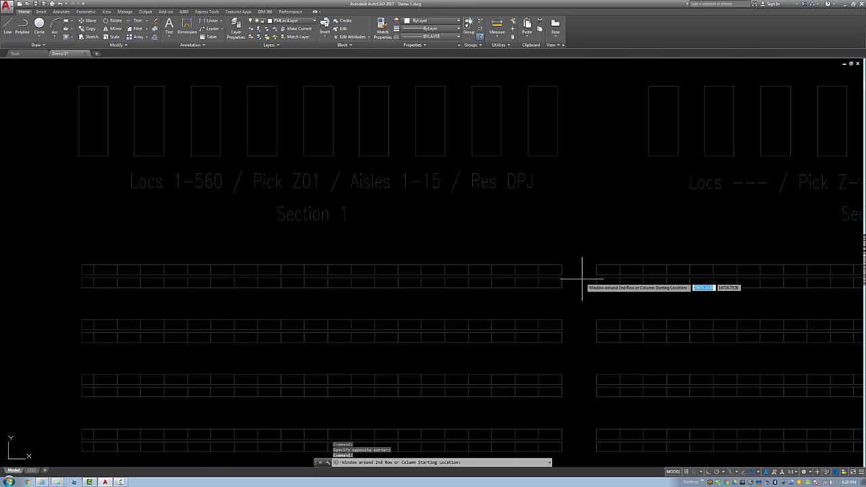
{"action": "scroll", "coordinate": [88, 293], "scroll_direction": "up", "scroll_amount": 2}
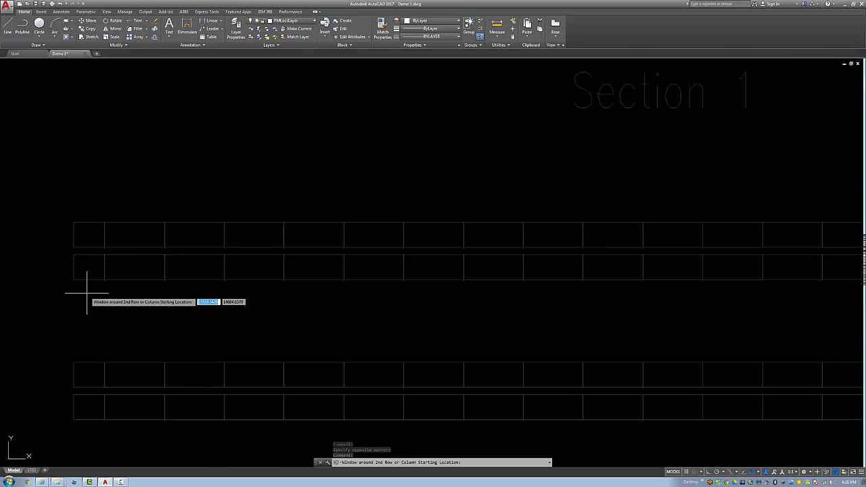
{"action": "left_click", "coordinate": [105, 255]}
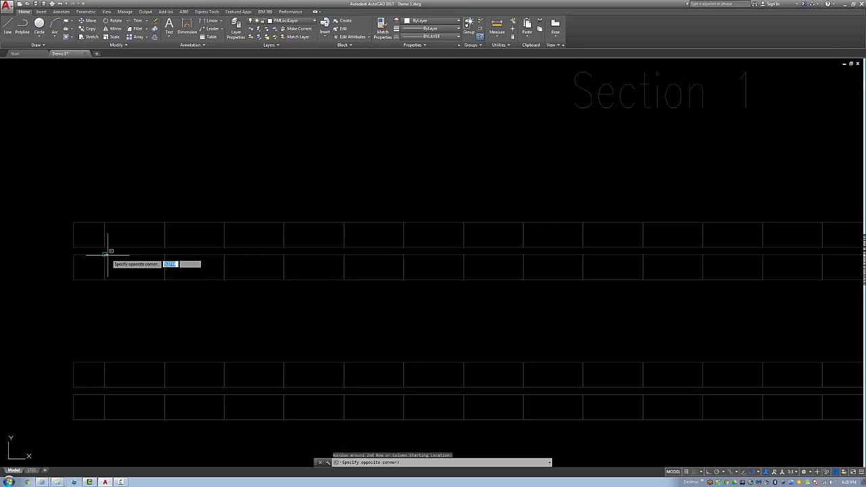
{"action": "left_click", "coordinate": [163, 278]}
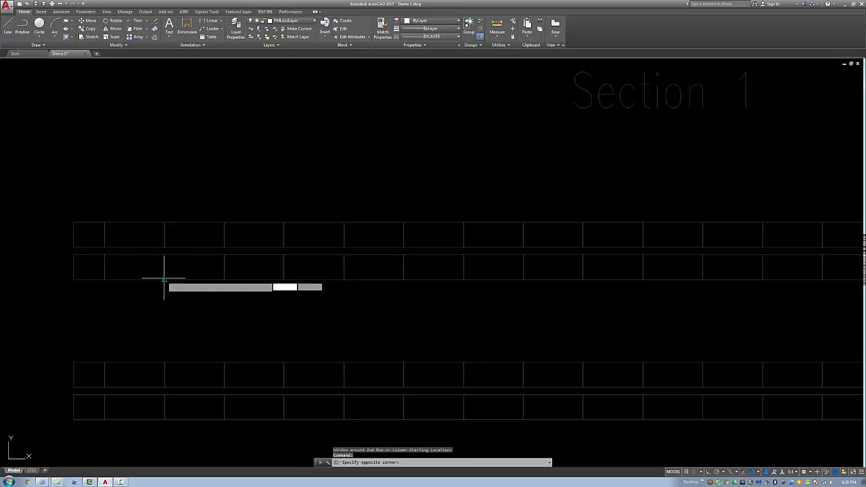
{"action": "scroll", "coordinate": [196, 287], "scroll_direction": "down", "scroll_amount": 3}
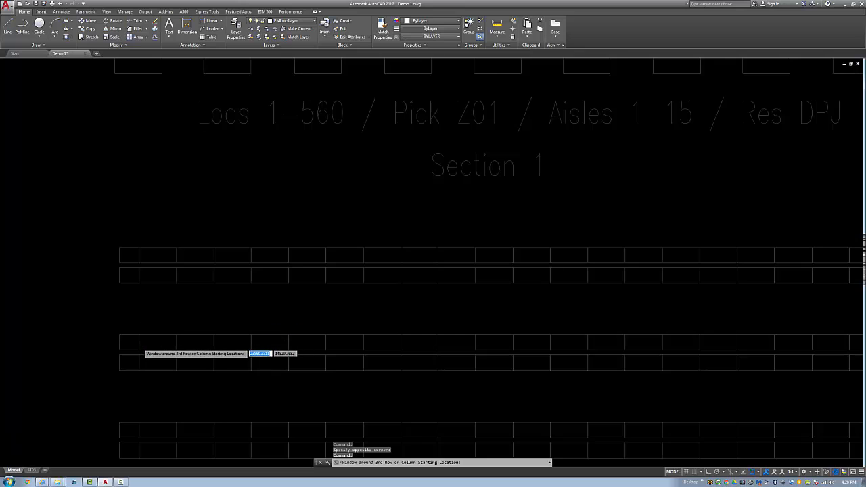
{"action": "scroll", "coordinate": [135, 352], "scroll_direction": "up", "scroll_amount": 5}
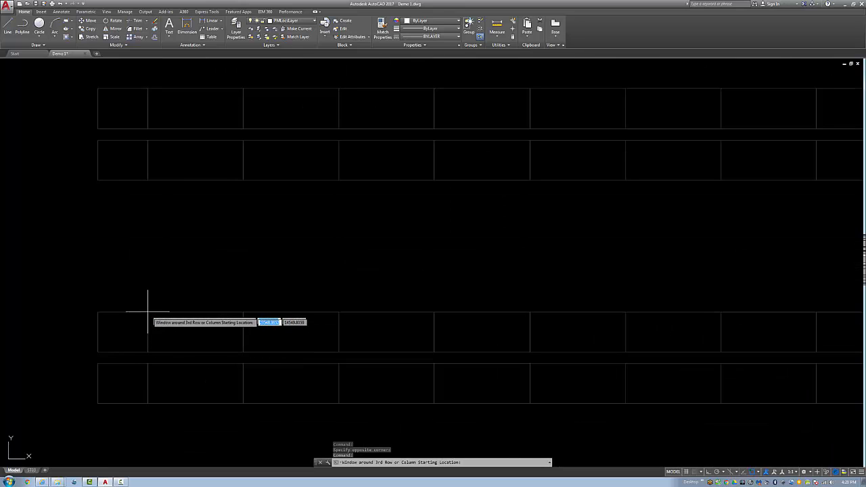
{"action": "left_click", "coordinate": [148, 313]}
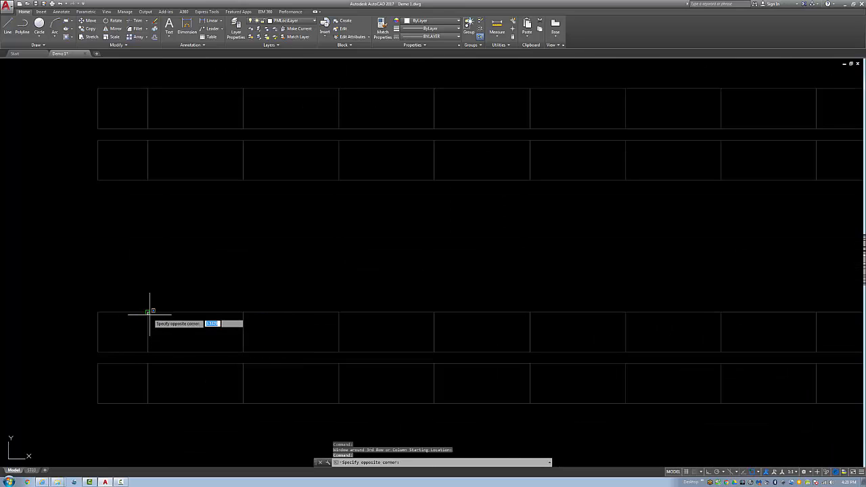
{"action": "left_click", "coordinate": [243, 352]}
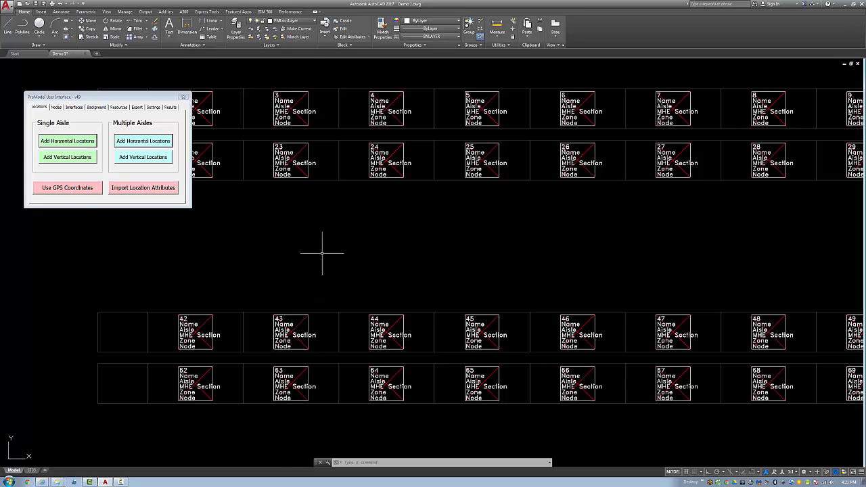
{"action": "scroll", "coordinate": [331, 261], "scroll_direction": "down", "scroll_amount": 5}
{"action": "mouse_move", "coordinate": [397, 291]}
{"action": "middle_mouse_down"}
{"action": "mouse_move", "coordinate": [306, 116]}
{"action": "mouse_move", "coordinate": [221, 110]}
{"action": "middle_mouse_up"}
{"action": "scroll", "coordinate": [348, 264], "scroll_direction": "up", "scroll_amount": 4}
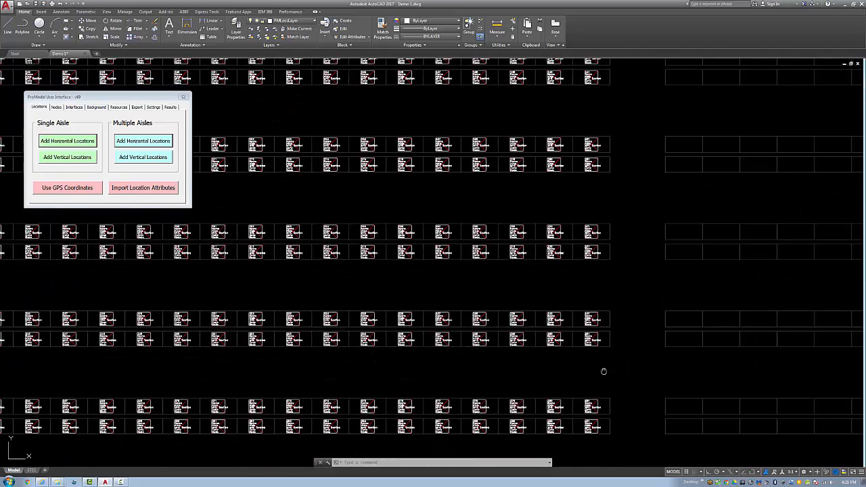
Step: Examine the index numbers of the locations at the right ends of Section 1's rows, down to the lowest row
{"action": "scroll", "coordinate": [605, 370], "scroll_direction": "up", "scroll_amount": 4}
{"action": "middle_click_drag", "start_coordinate": [569, 252], "coordinate": [610, 86]}
{"action": "scroll", "coordinate": [666, 431], "scroll_direction": "up", "scroll_amount": 3}
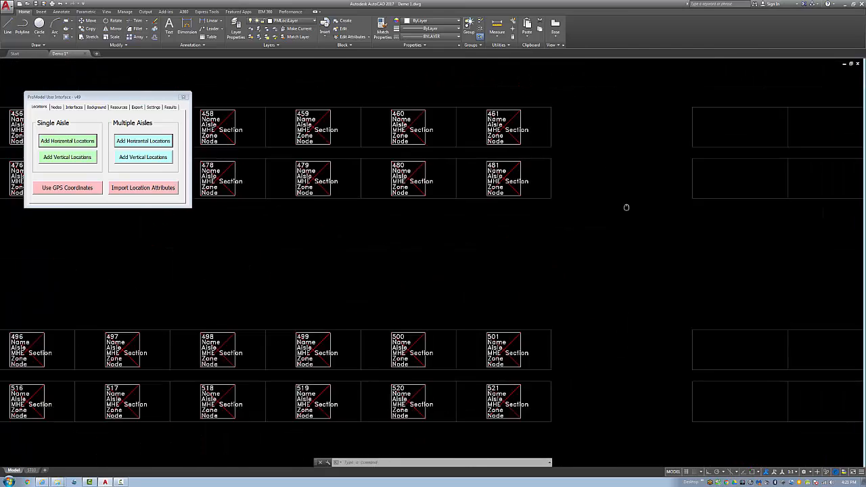
{"action": "middle_click_drag", "start_coordinate": [575, 203], "coordinate": [576, 88]}
{"action": "scroll", "coordinate": [556, 445], "scroll_direction": "down", "scroll_amount": 3}
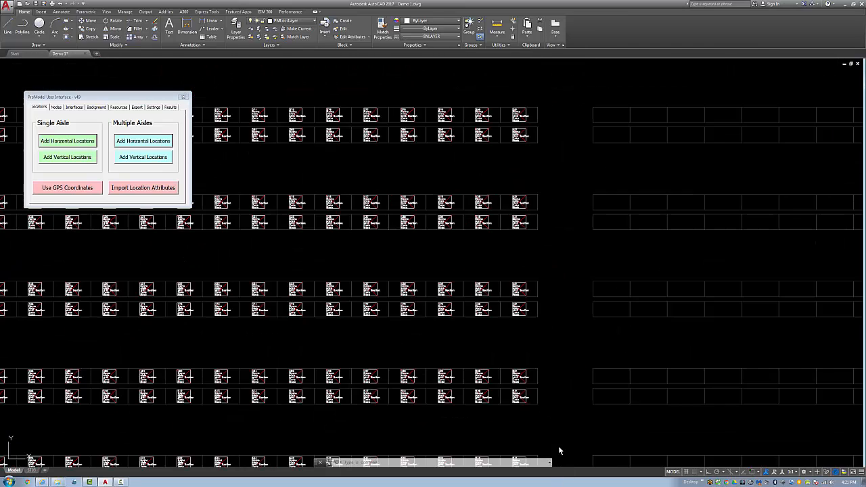
{"action": "middle_click_drag", "start_coordinate": [555, 422], "coordinate": [619, 81]}
{"action": "scroll", "coordinate": [611, 87], "scroll_direction": "up", "scroll_amount": 5}
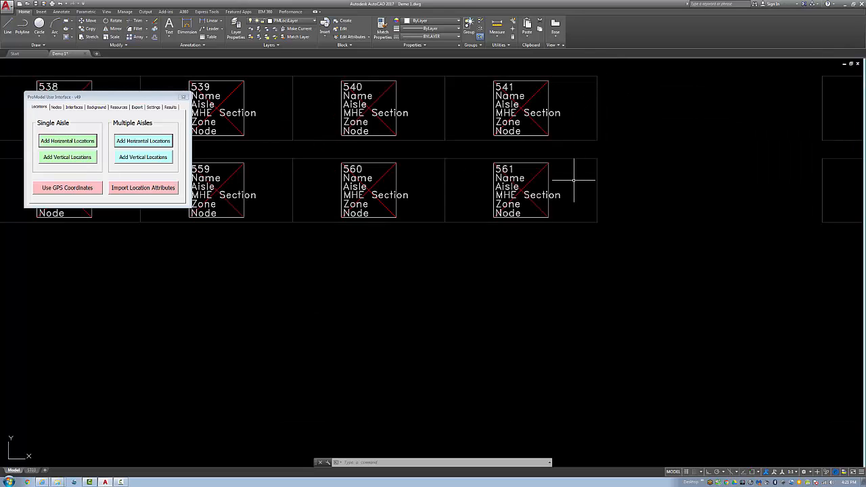
{"action": "scroll", "coordinate": [580, 188], "scroll_direction": "down", "scroll_amount": 4}
{"action": "scroll", "coordinate": [250, 335], "scroll_direction": "down", "scroll_amount": 4}
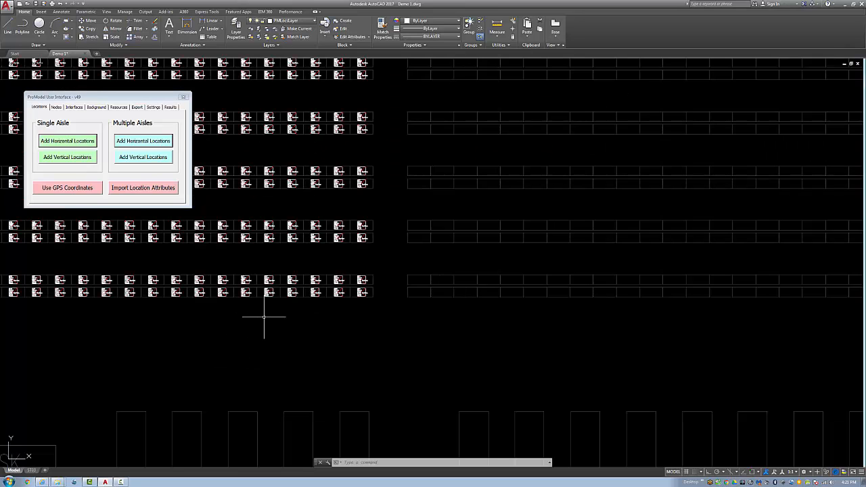
Step: Add a single-aisle horizontal location with index 562 in the middle of the first shipping dock beside the PICK DESK and end the placement
{"action": "mouse_move", "coordinate": [384, 349]}
{"action": "middle_mouse_down"}
{"action": "mouse_move", "coordinate": [431, 244]}
{"action": "mouse_move", "coordinate": [575, 180]}
{"action": "mouse_move", "coordinate": [663, 200]}
{"action": "middle_mouse_up"}
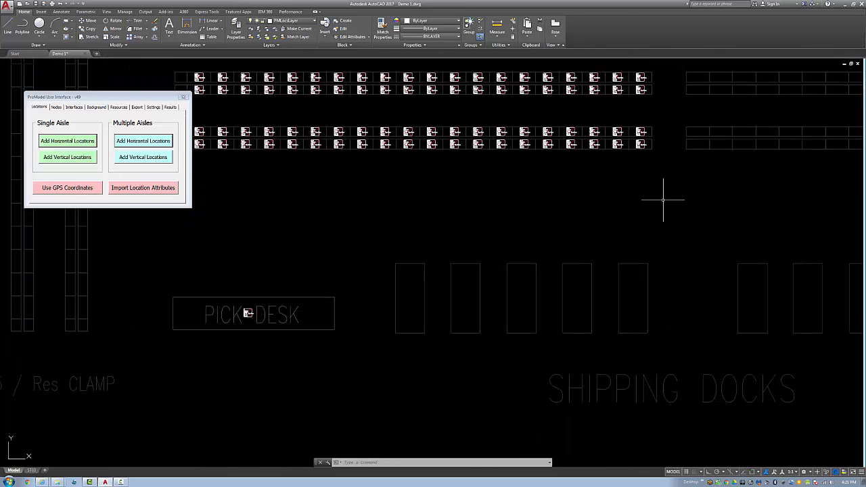
{"action": "left_click", "coordinate": [51, 139]}
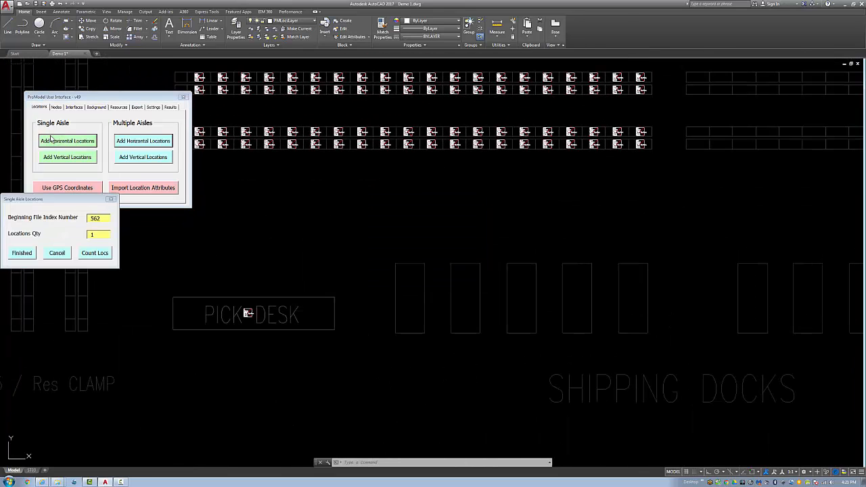
{"action": "left_click", "coordinate": [16, 253]}
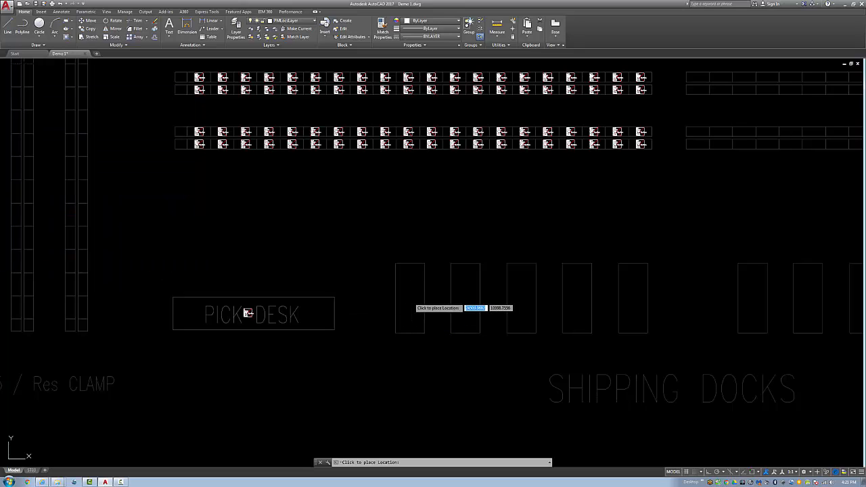
{"action": "left_click", "coordinate": [410, 298]}
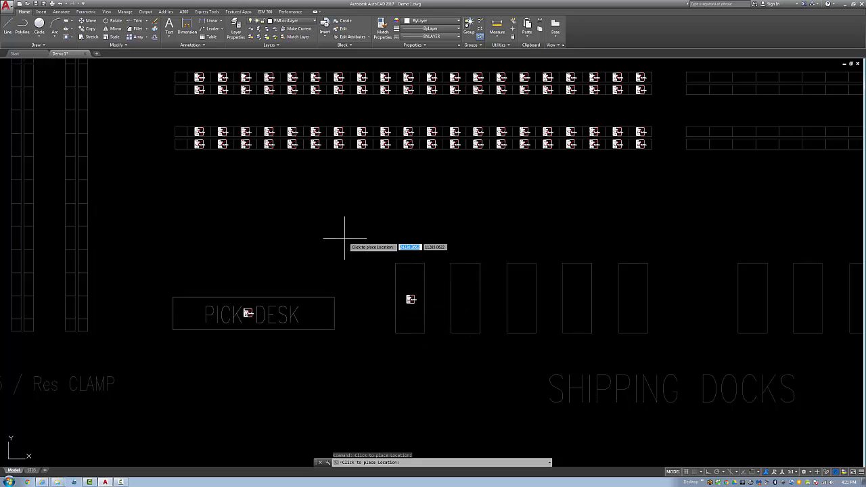
{"action": "key", "text": "Escape"}
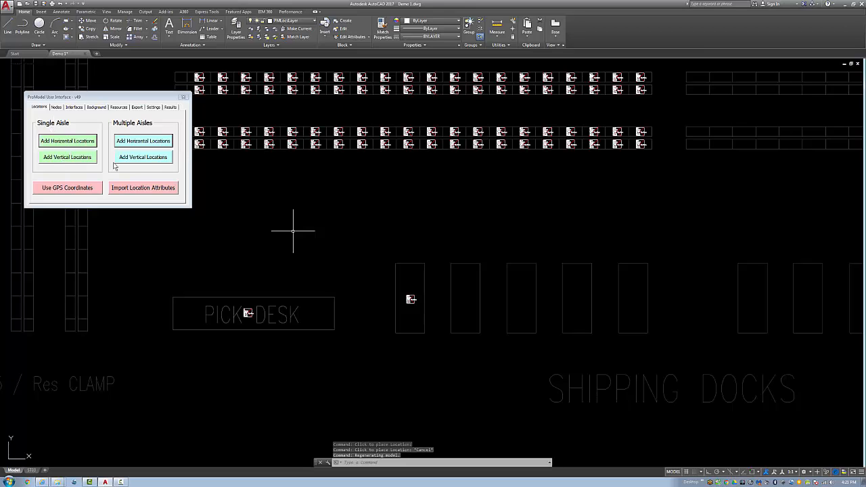
Step: Import the location attributes into the placed locations and check the filled-in fields in Section 1's lowest rows
{"action": "left_click", "coordinate": [135, 190]}
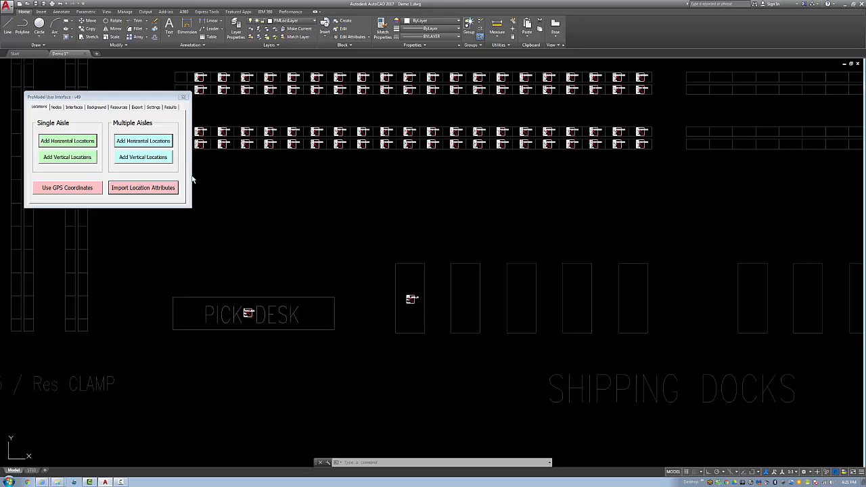
{"action": "scroll", "coordinate": [396, 155], "scroll_direction": "up", "scroll_amount": 4}
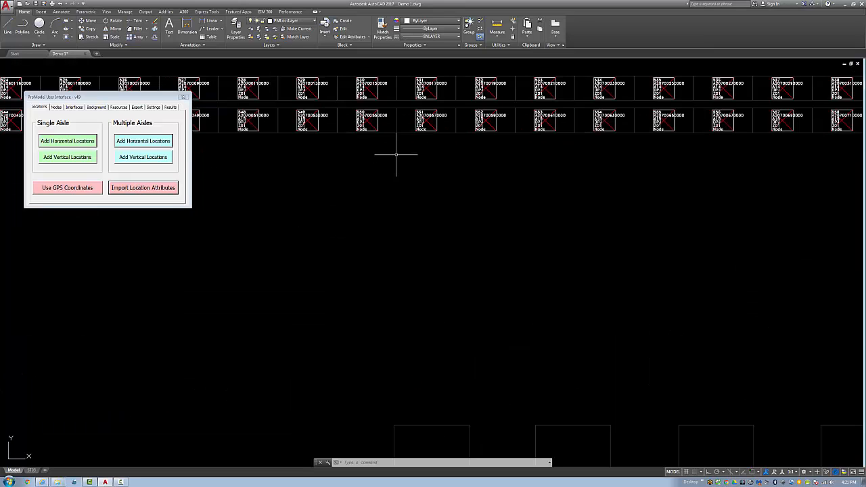
{"action": "middle_click_drag", "start_coordinate": [397, 139], "coordinate": [436, 266]}
{"action": "scroll", "coordinate": [436, 266], "scroll_direction": "down", "scroll_amount": 1}
{"action": "scroll", "coordinate": [397, 310], "scroll_direction": "up", "scroll_amount": 6}
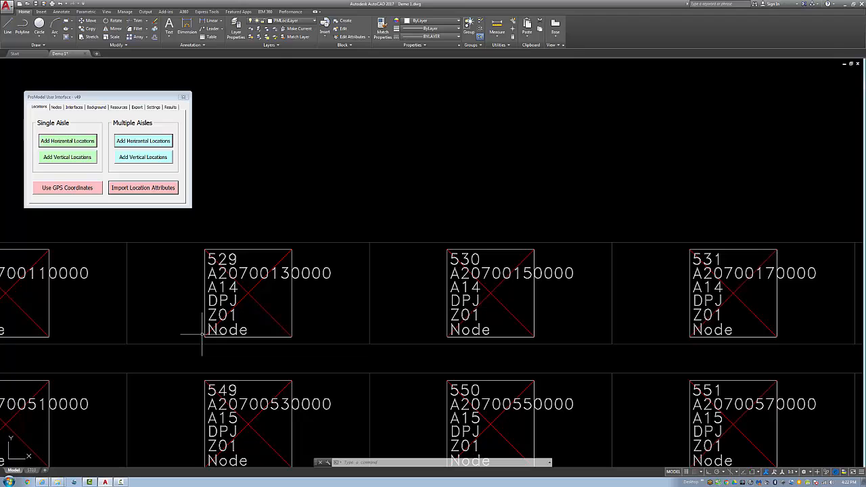
{"action": "scroll", "coordinate": [197, 298], "scroll_direction": "down", "scroll_amount": 5}
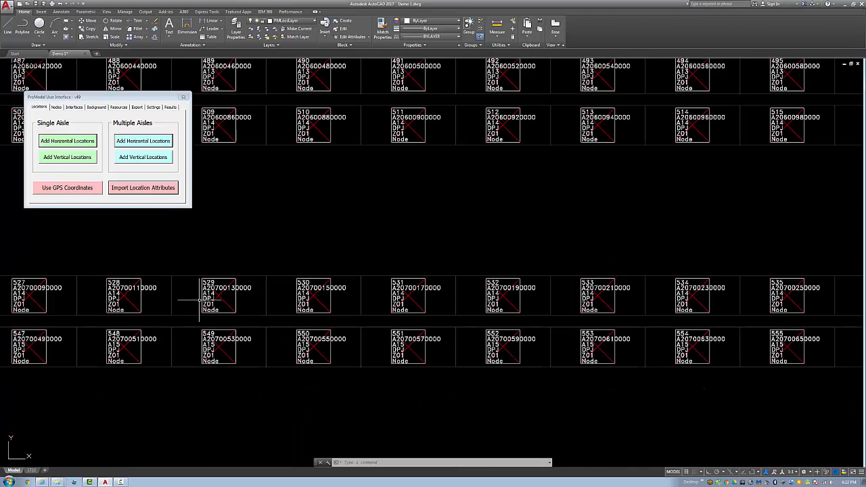
{"action": "mouse_move", "coordinate": [300, 244]}
{"action": "middle_mouse_down"}
{"action": "mouse_move", "coordinate": [478, 235]}
{"action": "mouse_move", "coordinate": [575, 267]}
{"action": "middle_mouse_up"}
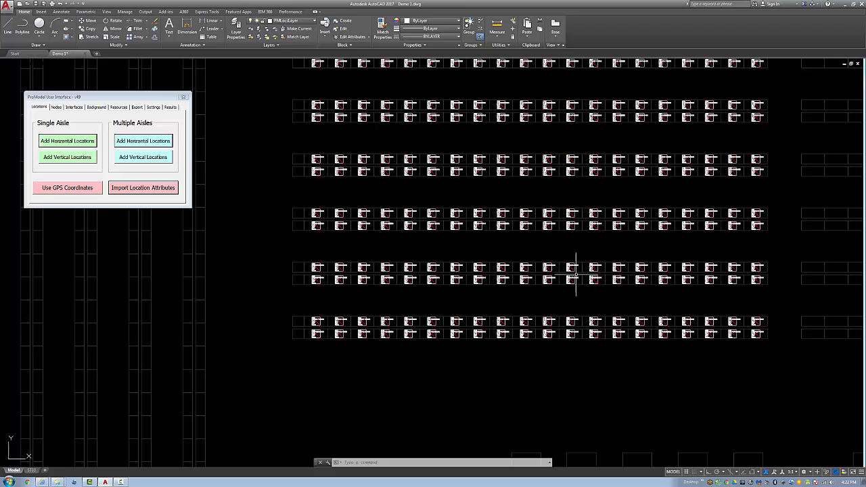
Step: Add a single horizontal aisle of 10 nodes between Section 2's lowest row and the shipping docks beneath it
{"action": "left_click", "coordinate": [56, 107]}
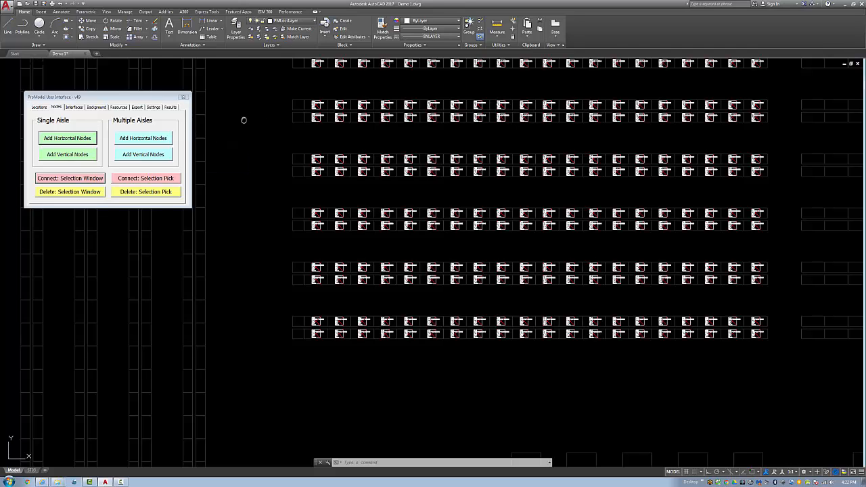
{"action": "mouse_move", "coordinate": [243, 117]}
{"action": "middle_mouse_down"}
{"action": "mouse_move", "coordinate": [237, 315]}
{"action": "mouse_move", "coordinate": [239, 304]}
{"action": "middle_mouse_up"}
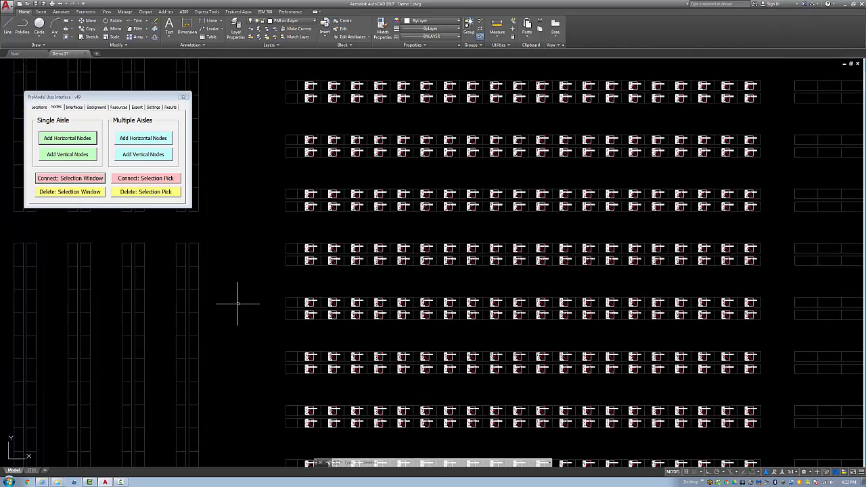
{"action": "scroll", "coordinate": [222, 248], "scroll_direction": "down", "scroll_amount": 2}
{"action": "scroll", "coordinate": [243, 187], "scroll_direction": "down", "scroll_amount": 2}
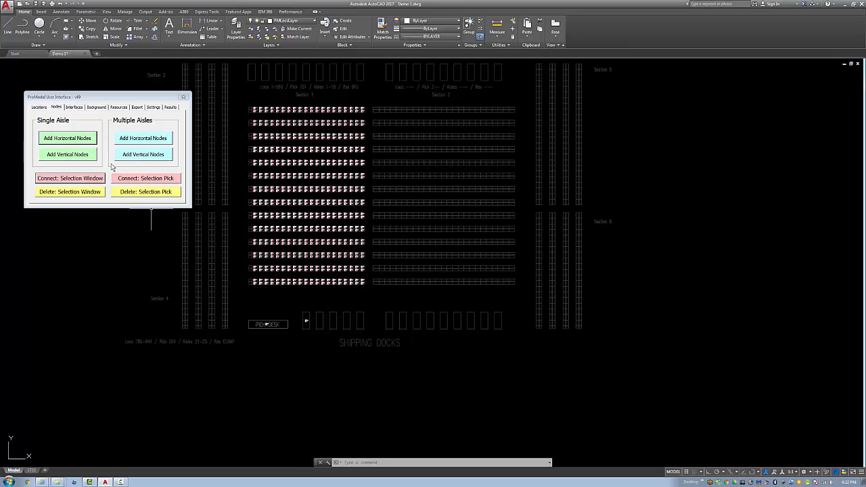
{"action": "left_click", "coordinate": [68, 138]}
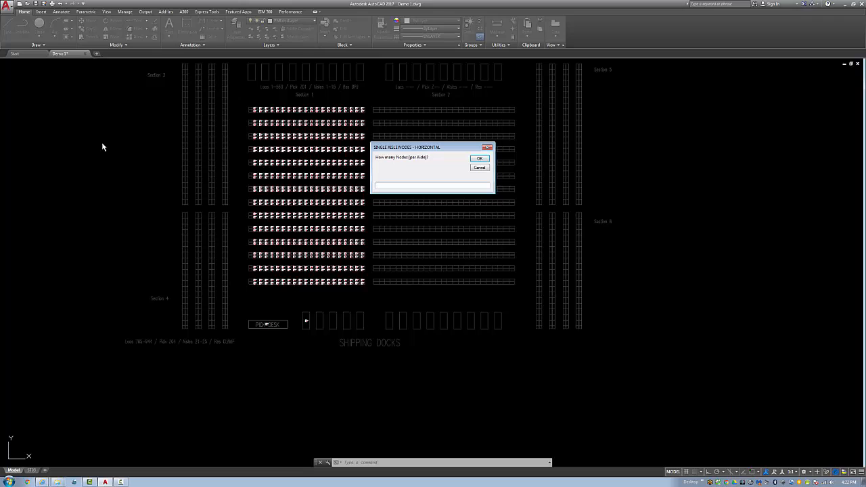
{"action": "key", "text": "Return"}
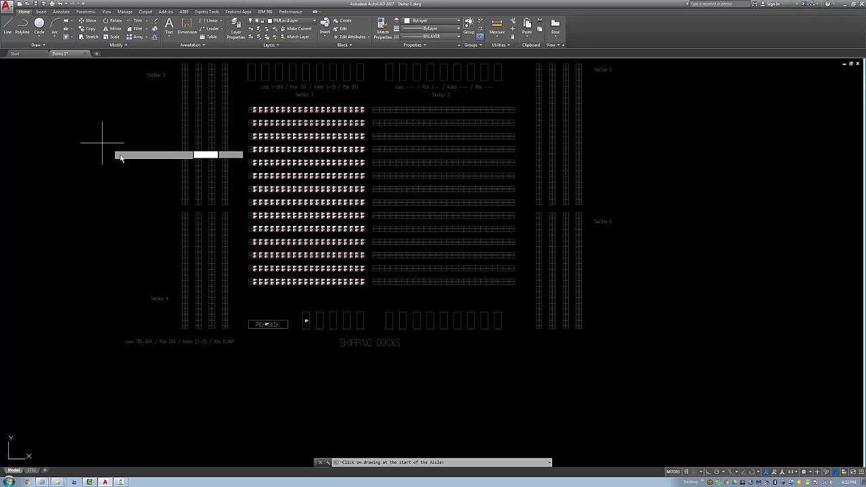
{"action": "left_click", "coordinate": [382, 300]}
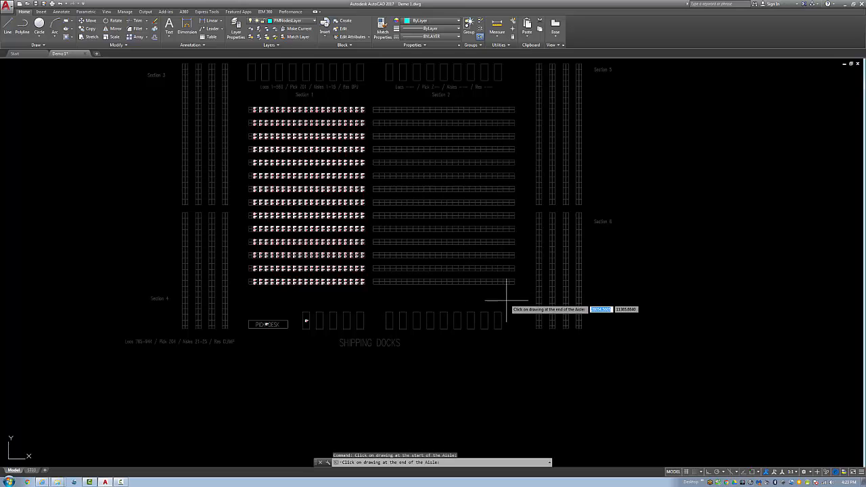
{"action": "left_click", "coordinate": [505, 301]}
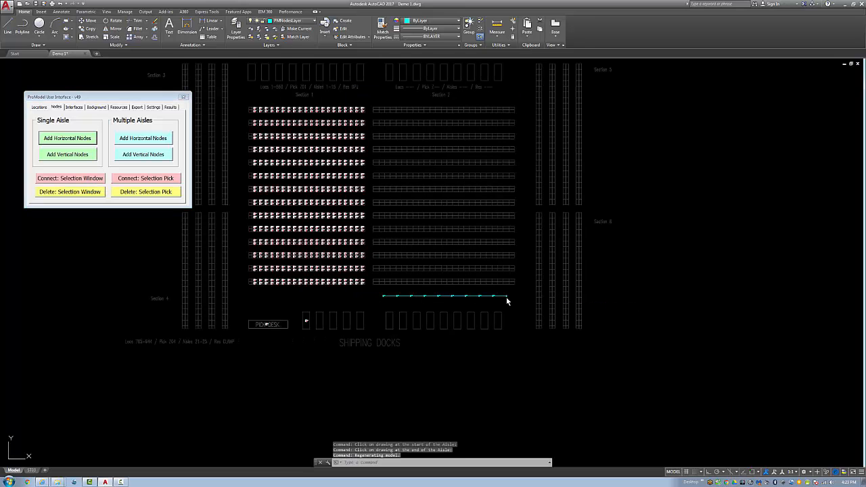
Step: Examine the node names, the next-node labels and the distances along the new aisle
{"action": "scroll", "coordinate": [414, 295], "scroll_direction": "up", "scroll_amount": 4}
{"action": "scroll", "coordinate": [413, 296], "scroll_direction": "up", "scroll_amount": 8}
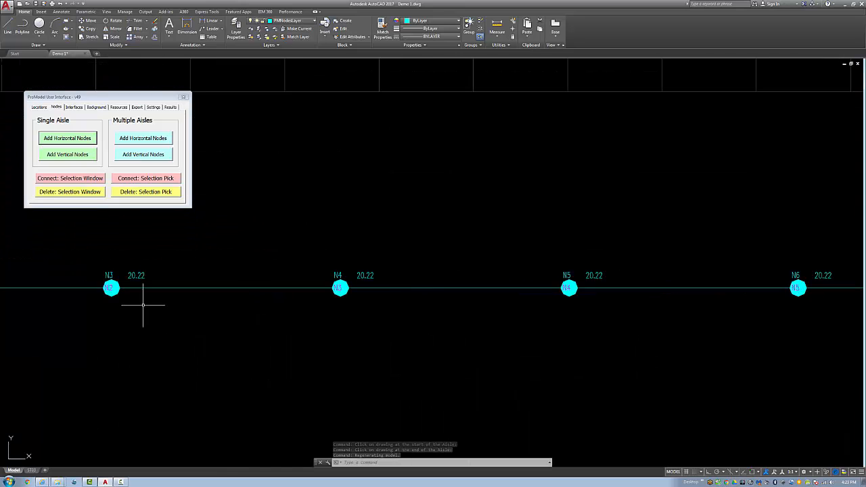
{"action": "middle_click_drag", "start_coordinate": [143, 303], "coordinate": [364, 301]}
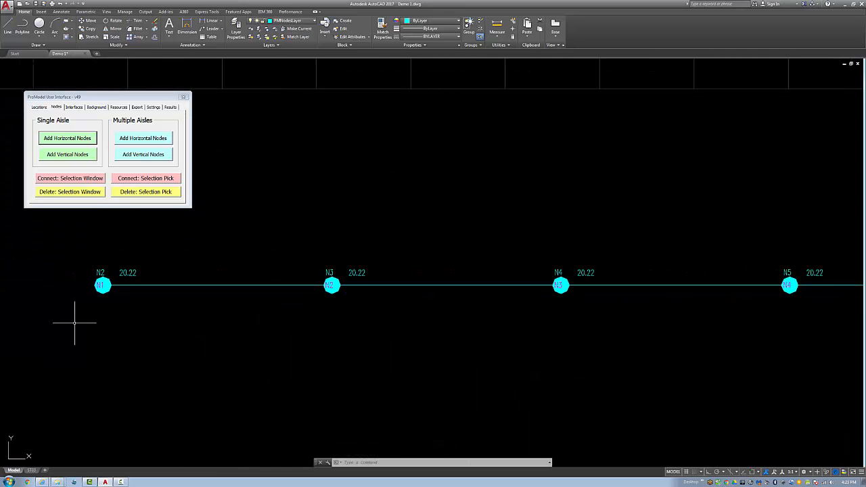
{"action": "scroll", "coordinate": [82, 295], "scroll_direction": "up", "scroll_amount": 4}
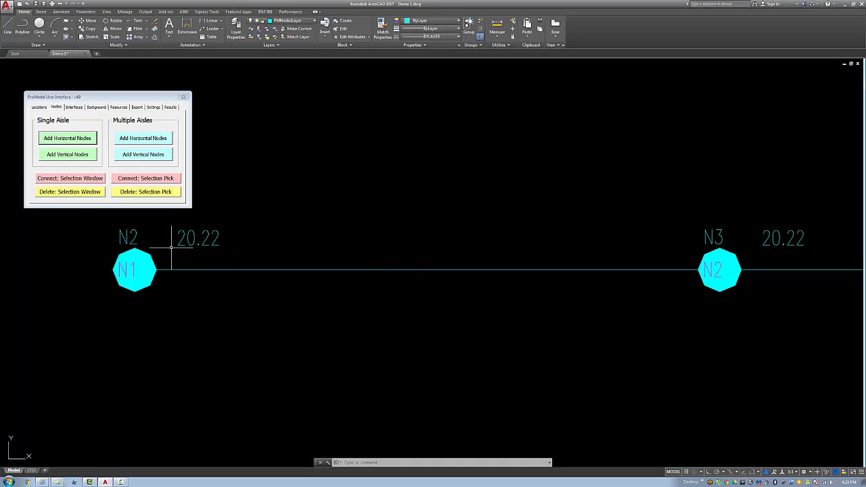
{"action": "scroll", "coordinate": [193, 274], "scroll_direction": "down", "scroll_amount": 3}
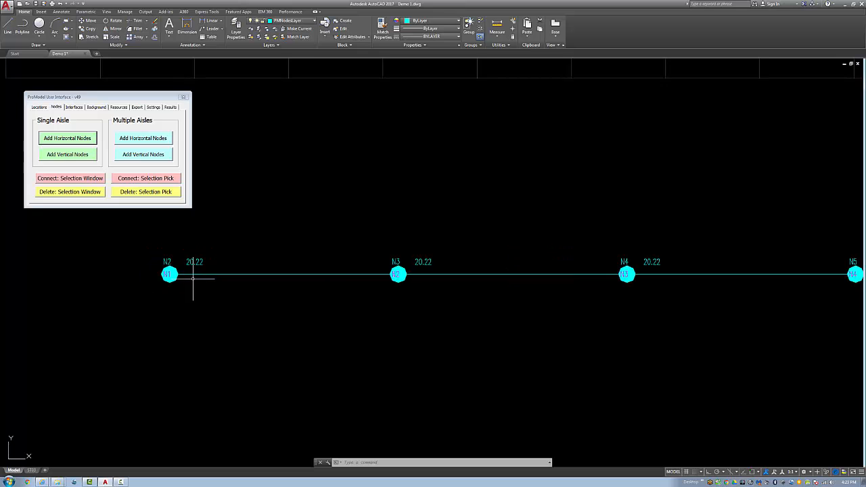
{"action": "scroll", "coordinate": [193, 278], "scroll_direction": "down", "scroll_amount": 4}
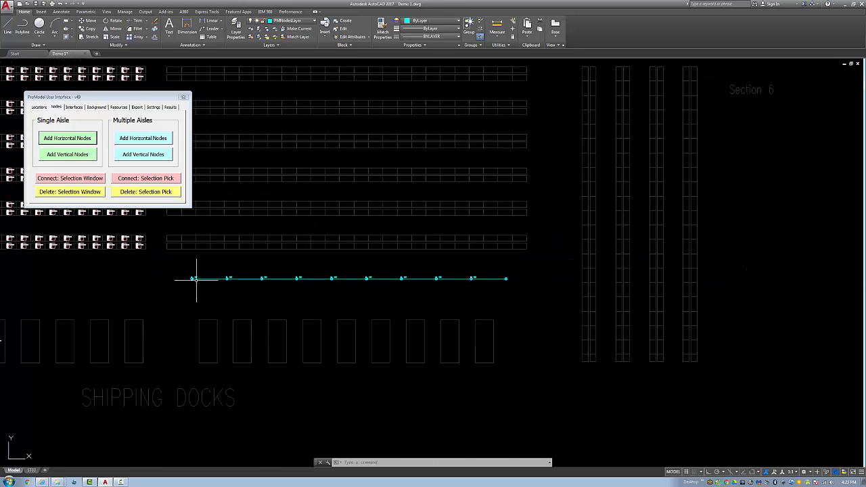
{"action": "scroll", "coordinate": [271, 231], "scroll_direction": "down", "scroll_amount": 2}
{"action": "mouse_move", "coordinate": [293, 226]}
{"action": "middle_mouse_down"}
{"action": "mouse_move", "coordinate": [358, 234]}
{"action": "mouse_move", "coordinate": [547, 293]}
{"action": "mouse_move", "coordinate": [526, 366]}
{"action": "middle_mouse_up"}
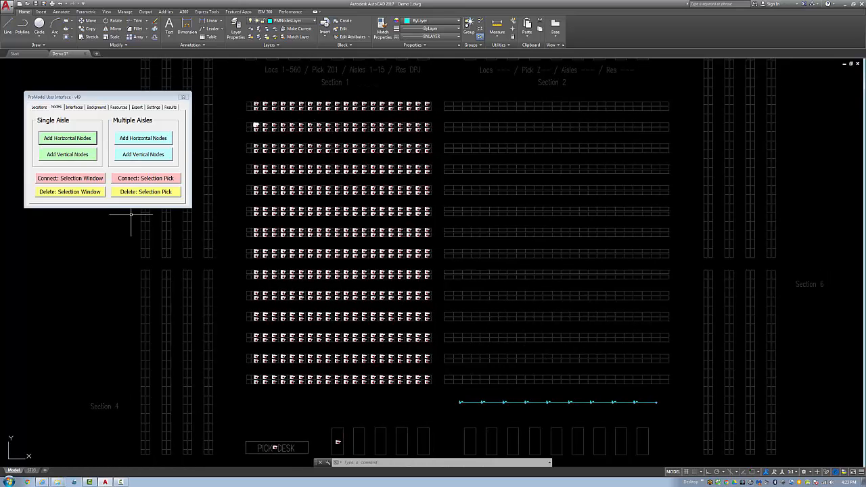
Step: Set up multiple-aisle horizontal nodes with 13 nodes per aisle and 15 aisles
{"action": "left_click", "coordinate": [140, 139]}
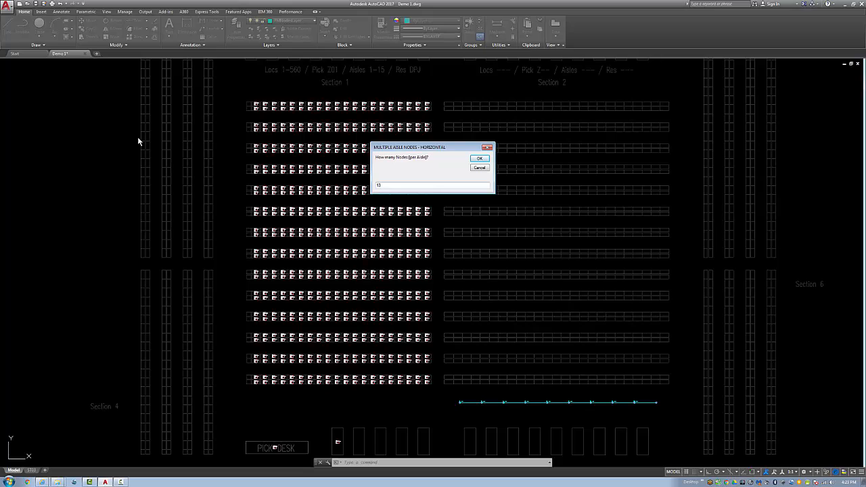
{"action": "key", "text": "Return"}
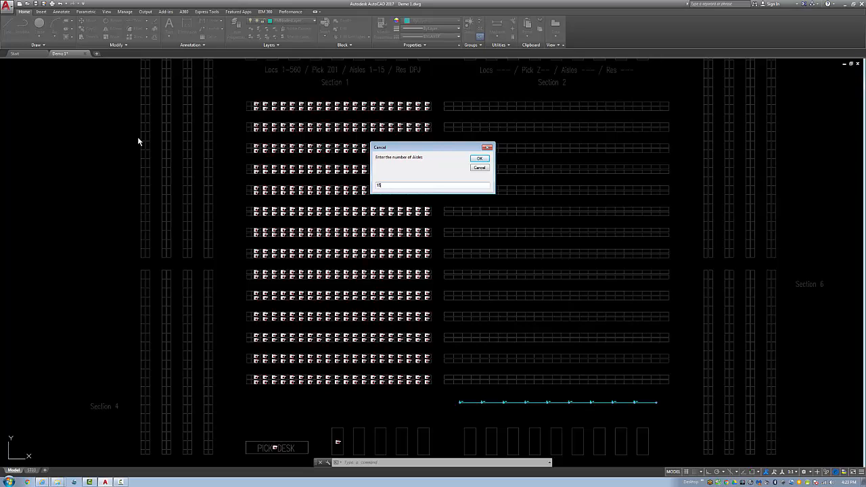
{"action": "key", "text": "Return"}
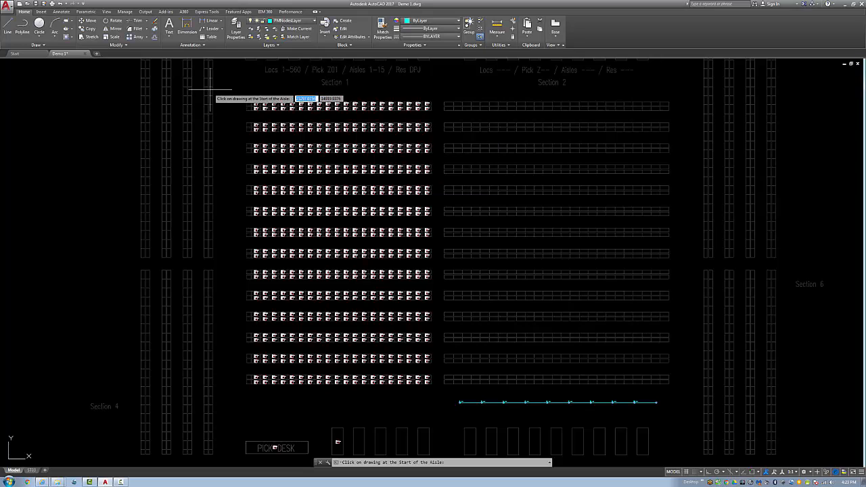
Step: Pick the first aisle's start and end just above Section 1's uppermost row, slightly beyond both ends of the row
{"action": "scroll", "coordinate": [209, 88], "scroll_direction": "up", "scroll_amount": 4}
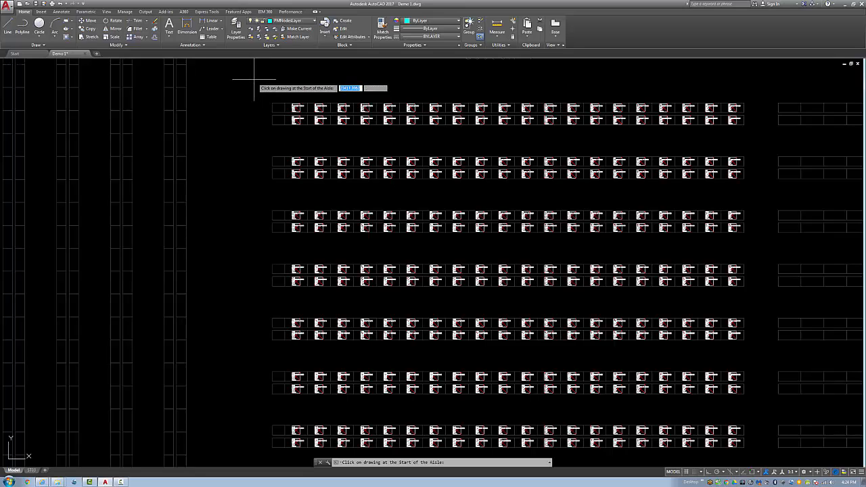
{"action": "left_click", "coordinate": [254, 80]}
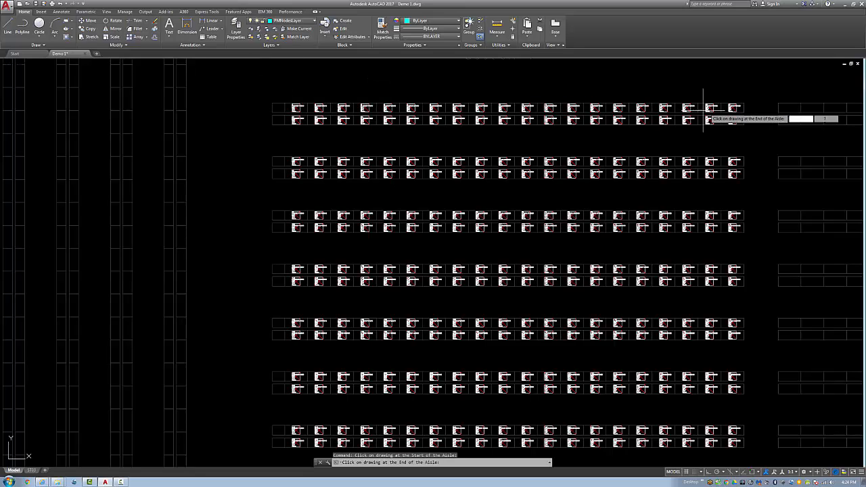
{"action": "left_click", "coordinate": [761, 78]}
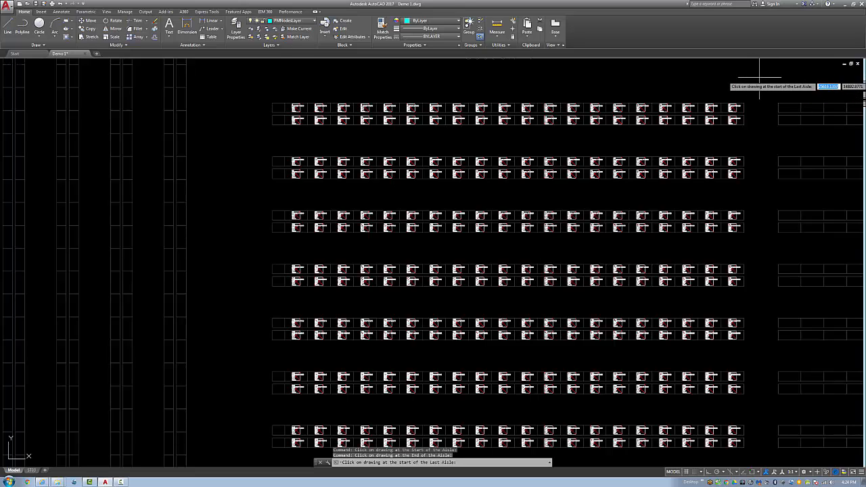
Step: Pick the last aisle's start just below Section 1's lowest row, slightly beyond its left end, to generate the 15 node aisles
{"action": "scroll", "coordinate": [338, 320], "scroll_direction": "down", "scroll_amount": 2}
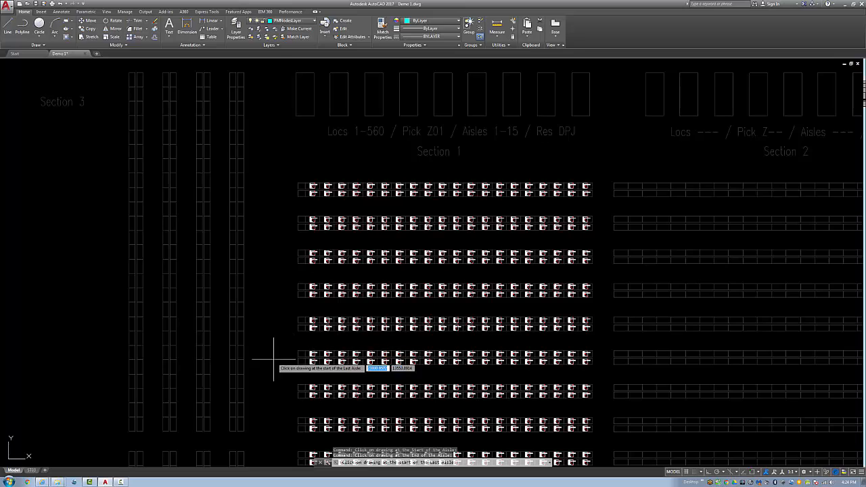
{"action": "middle_click_drag", "start_coordinate": [286, 322], "coordinate": [289, 63]}
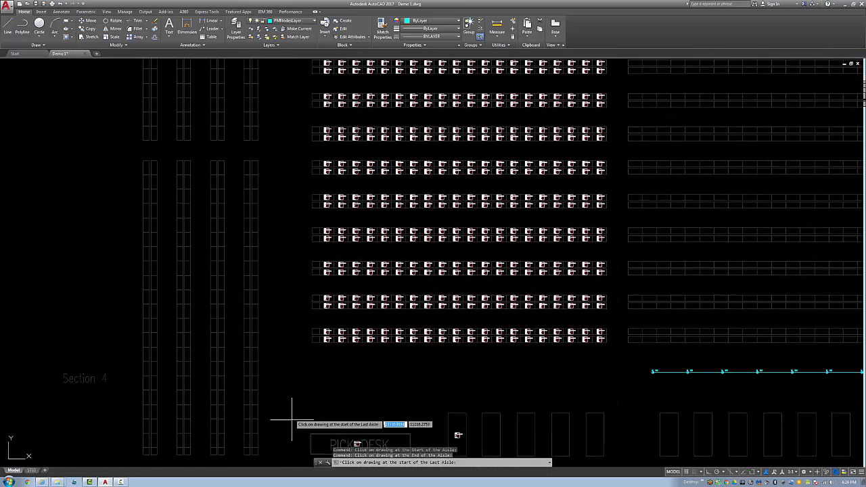
{"action": "scroll", "coordinate": [301, 387], "scroll_direction": "up", "scroll_amount": 2}
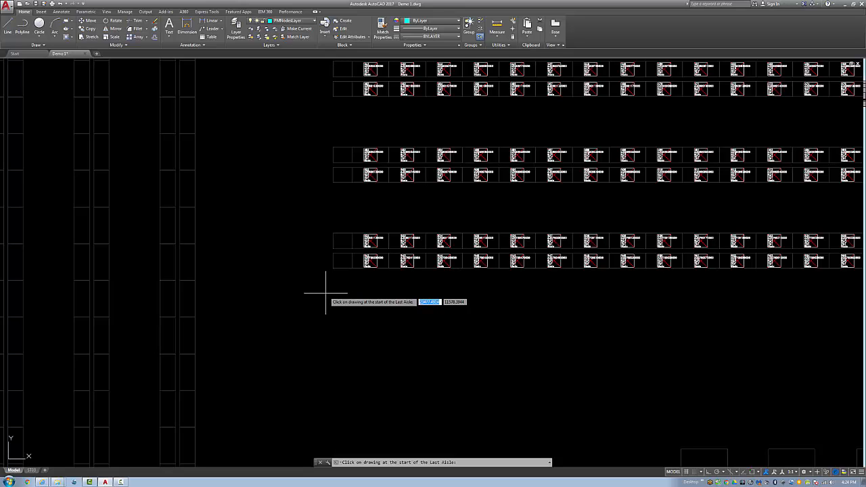
{"action": "left_click", "coordinate": [326, 294]}
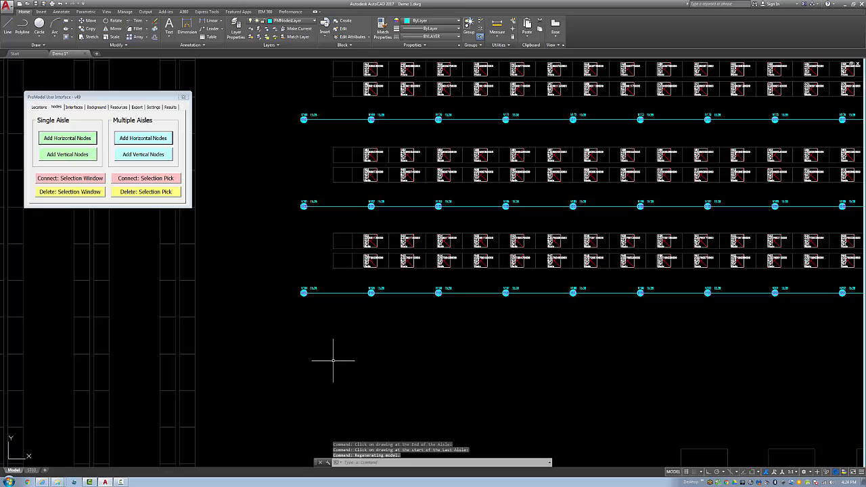
Step: Examine the node names, next-node labels and distances along Section 1's new aisles, from the lowest aisle upward
{"action": "scroll", "coordinate": [341, 289], "scroll_direction": "up", "scroll_amount": 4}
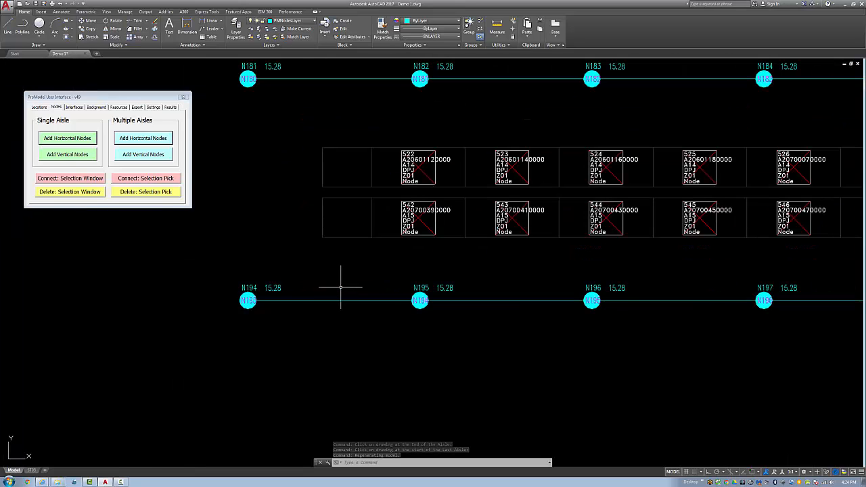
{"action": "scroll", "coordinate": [340, 310], "scroll_direction": "up", "scroll_amount": 2}
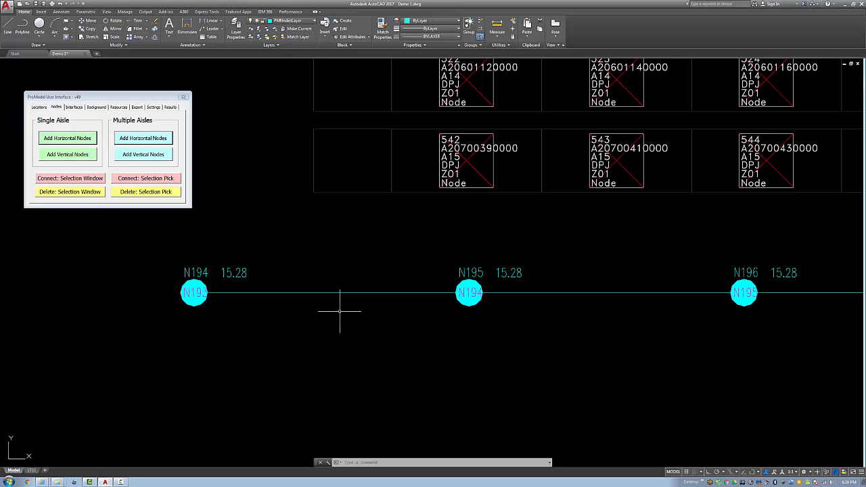
{"action": "scroll", "coordinate": [342, 313], "scroll_direction": "down", "scroll_amount": 2}
{"action": "scroll", "coordinate": [342, 314], "scroll_direction": "down", "scroll_amount": 2}
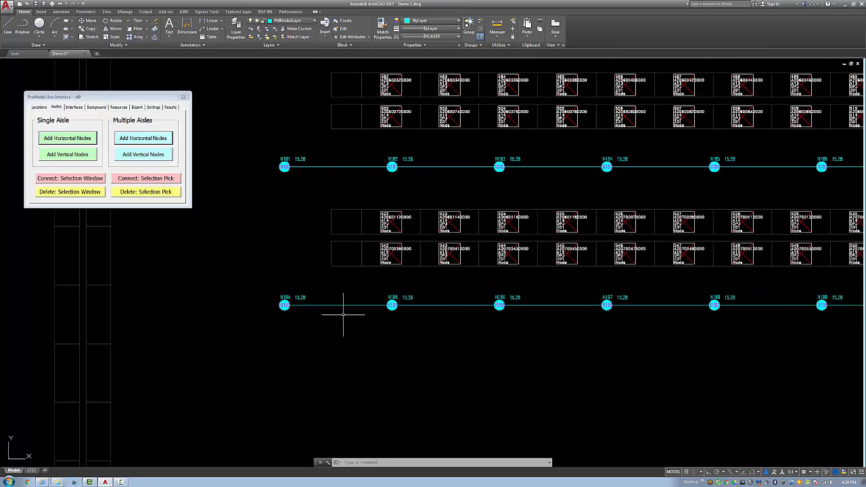
{"action": "scroll", "coordinate": [343, 313], "scroll_direction": "down", "scroll_amount": 1}
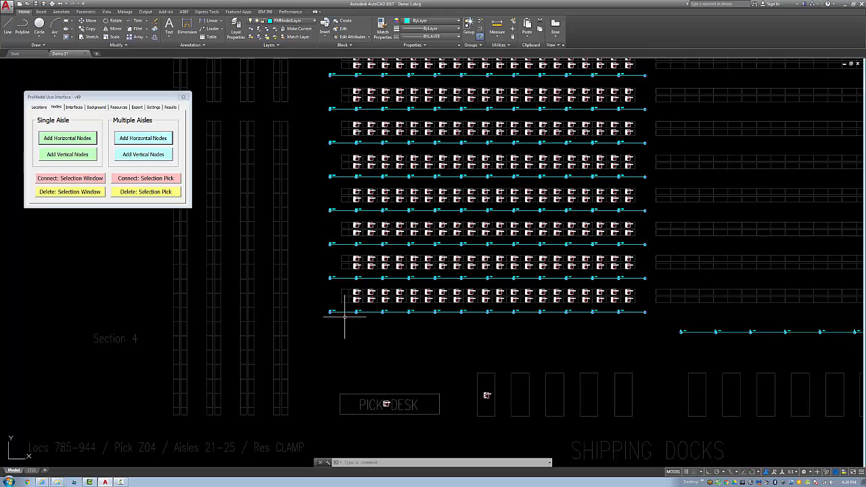
{"action": "middle_click_drag", "start_coordinate": [315, 316], "coordinate": [308, 430]}
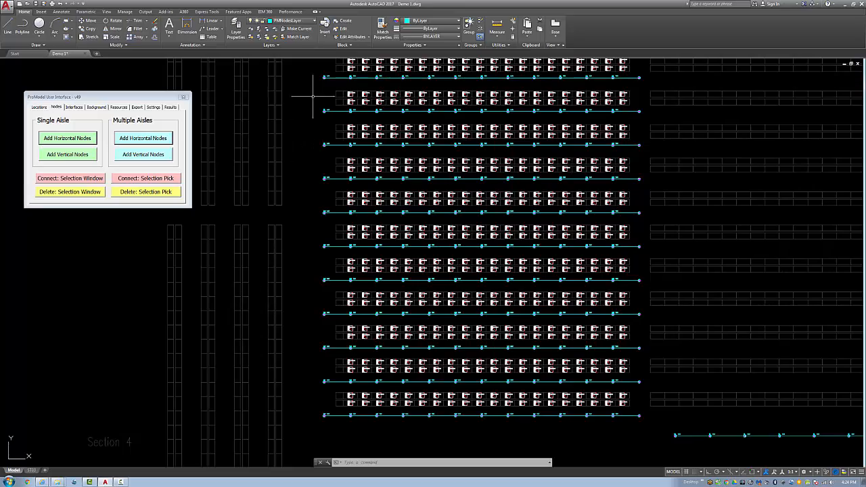
{"action": "middle_click_drag", "start_coordinate": [290, 108], "coordinate": [337, 267]}
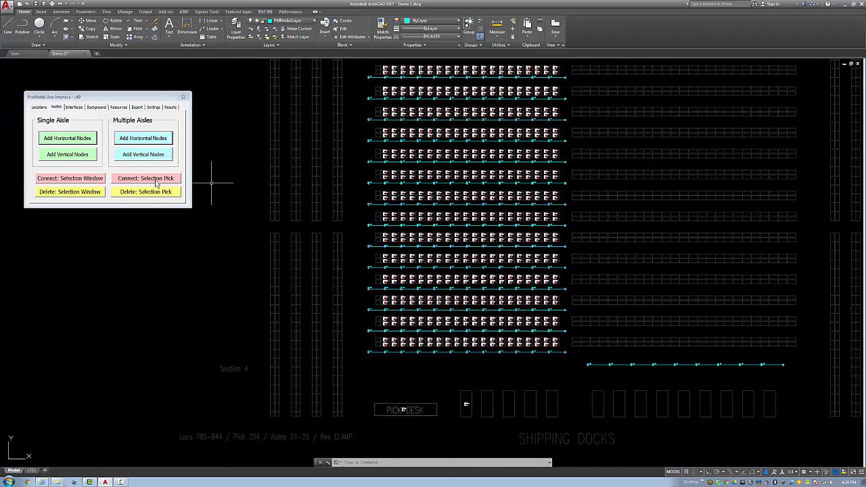
Step: Place six individual nodes: one above the pick desk, one above the first shipping dock, and four in a row beneath Section 1's lowest aisle
{"action": "left_click", "coordinate": [73, 139]}
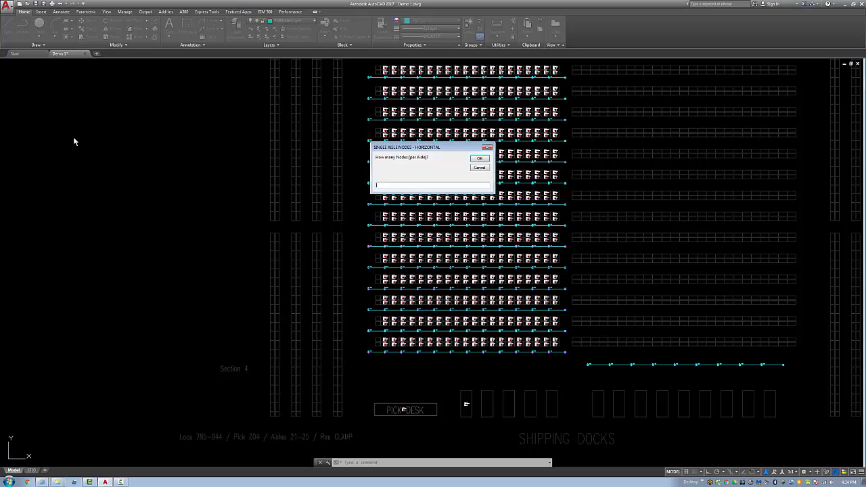
{"action": "key", "text": "Return"}
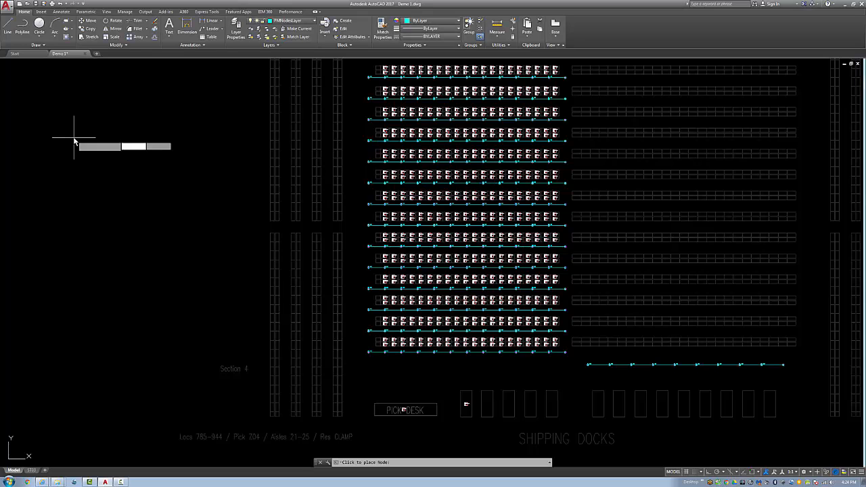
{"action": "left_click", "coordinate": [377, 371]}
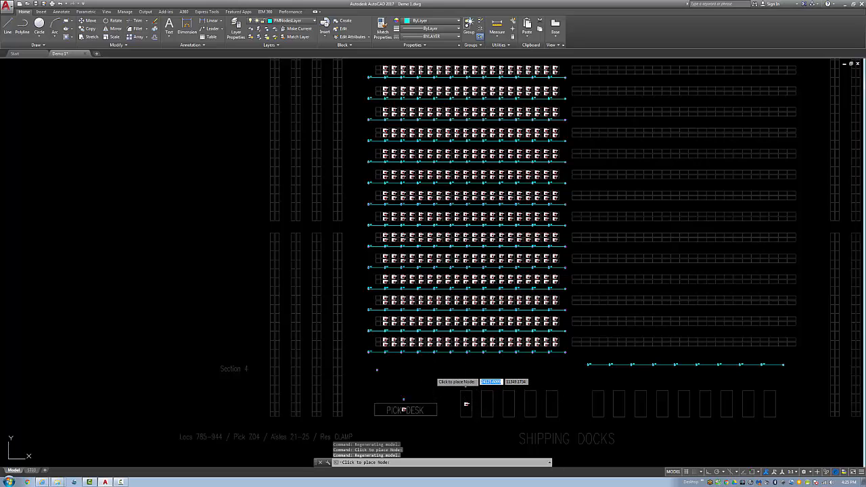
{"action": "left_click", "coordinate": [432, 372]}
{"action": "left_click", "coordinate": [516, 371]}
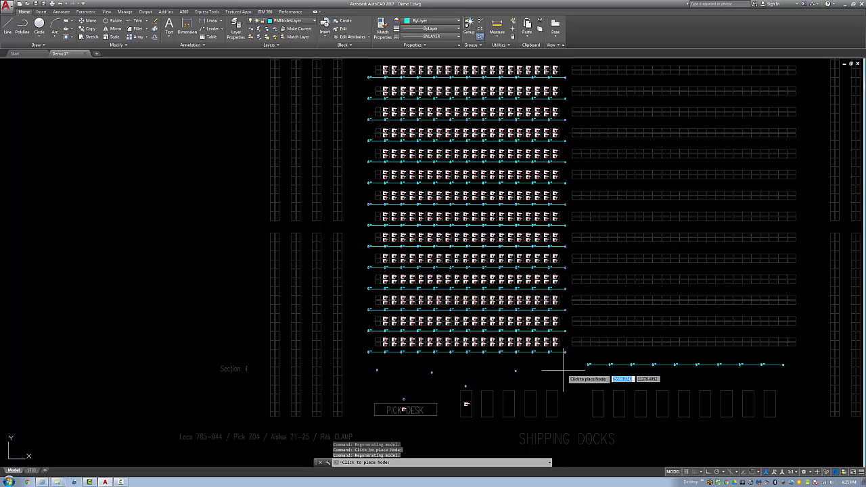
{"action": "key", "text": "Escape"}
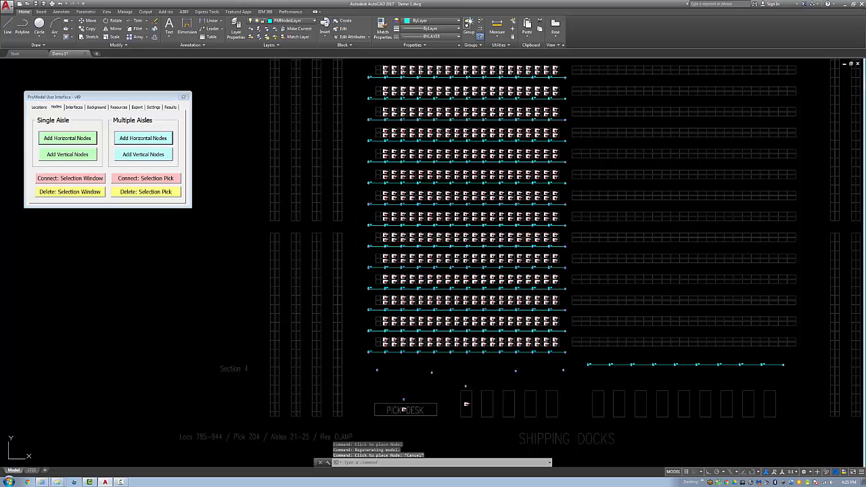
Step: Connect by selection window the lowest aisle's left end node to the node beneath it, and the four row nodes to each other
{"action": "scroll", "coordinate": [500, 250], "scroll_direction": "up", "scroll_amount": 3}
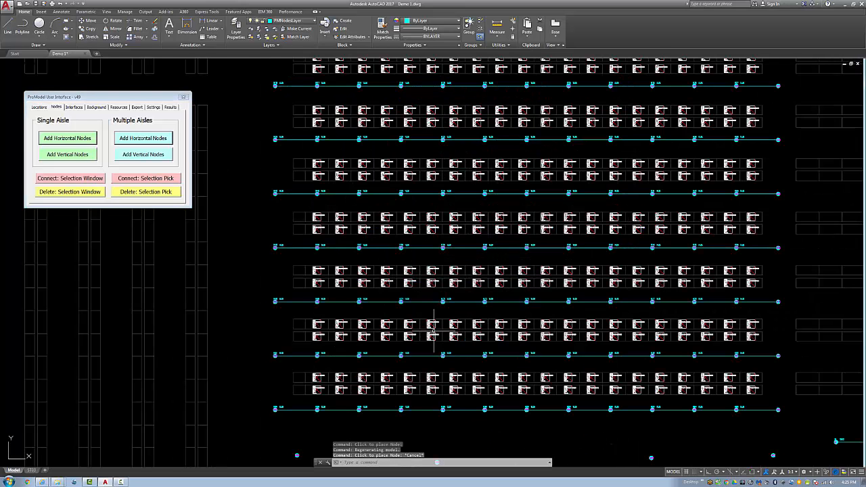
{"action": "scroll", "coordinate": [402, 365], "scroll_direction": "down", "scroll_amount": 2}
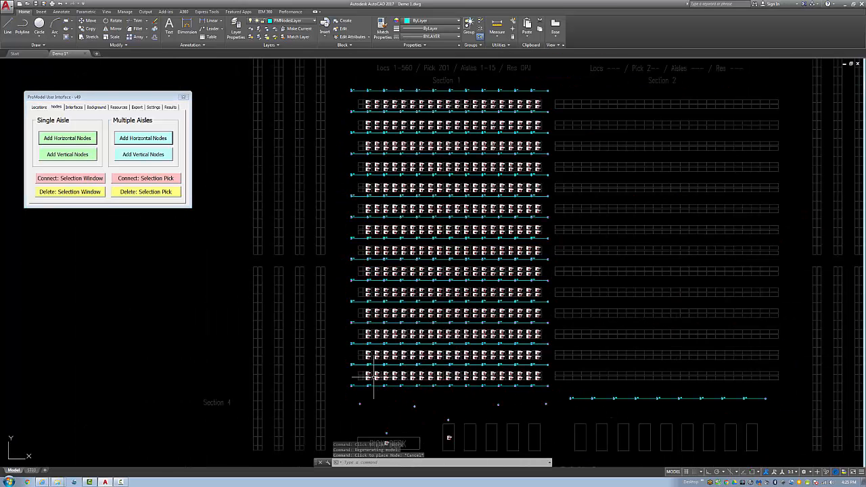
{"action": "scroll", "coordinate": [355, 396], "scroll_direction": "down", "scroll_amount": 3}
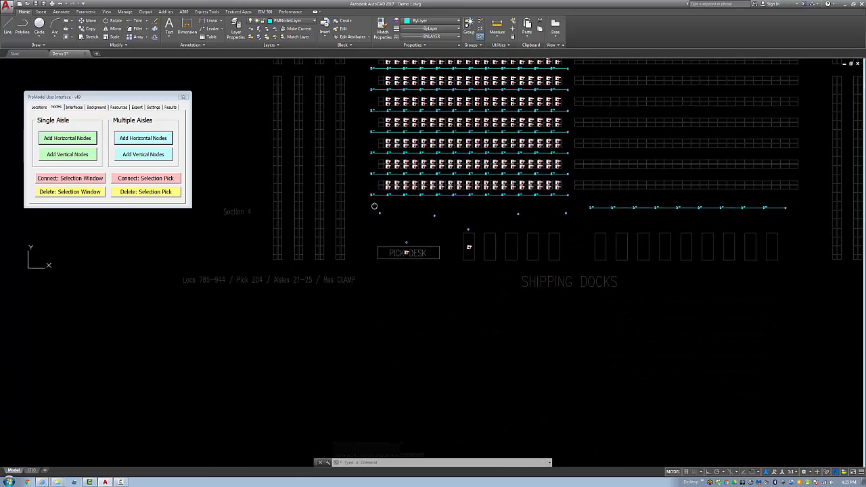
{"action": "scroll", "coordinate": [380, 214], "scroll_direction": "up", "scroll_amount": 5}
{"action": "scroll", "coordinate": [380, 214], "scroll_direction": "up", "scroll_amount": 2}
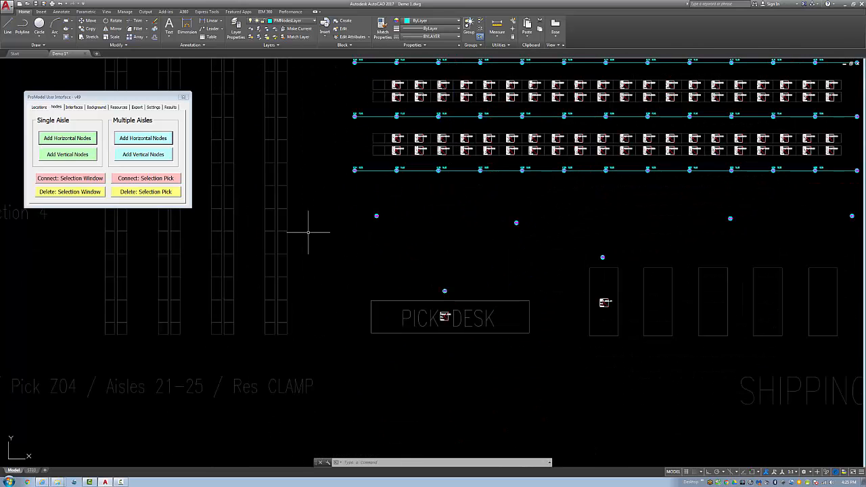
{"action": "left_click", "coordinate": [70, 178]}
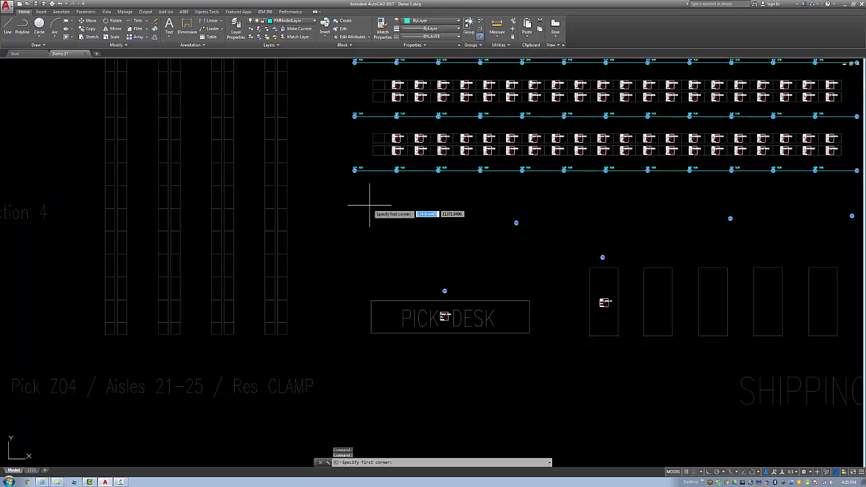
{"action": "left_click", "coordinate": [339, 155]}
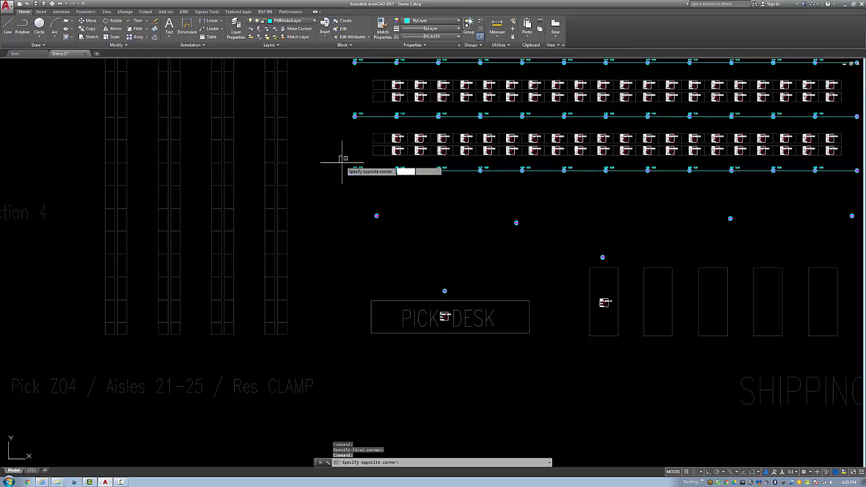
{"action": "left_click", "coordinate": [382, 233]}
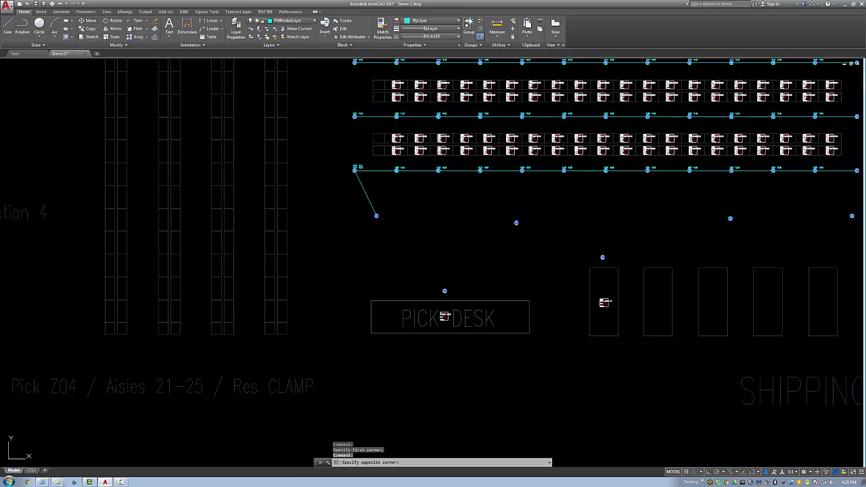
{"action": "left_click", "coordinate": [338, 202]}
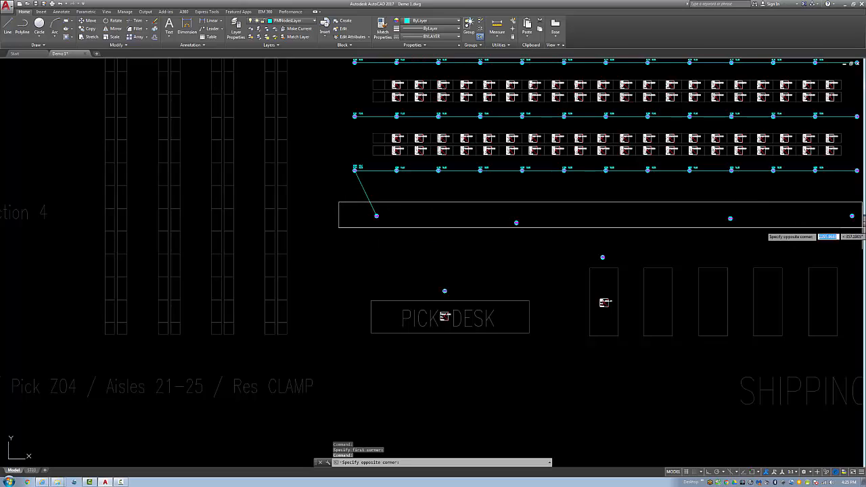
{"action": "left_click", "coordinate": [858, 224]}
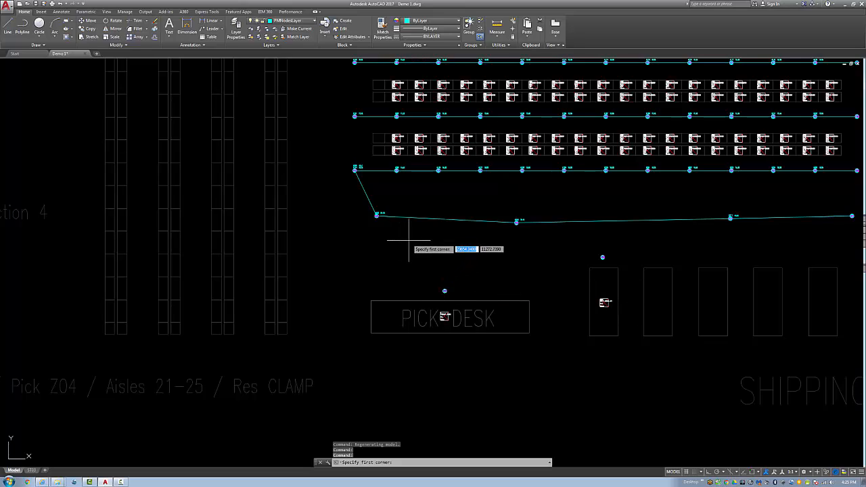
Step: Connect the pick desk node to the row's first two nodes, and the first dock's node to the row's second and third nodes
{"action": "left_click", "coordinate": [352, 201]}
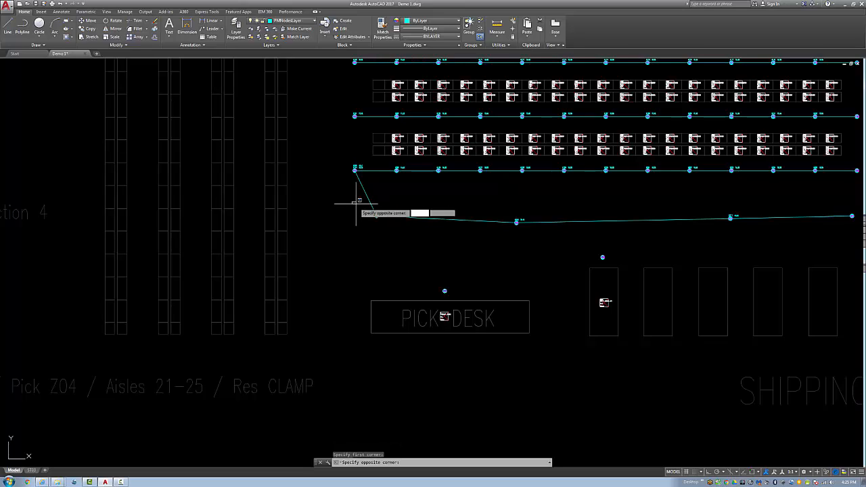
{"action": "left_click", "coordinate": [542, 308]}
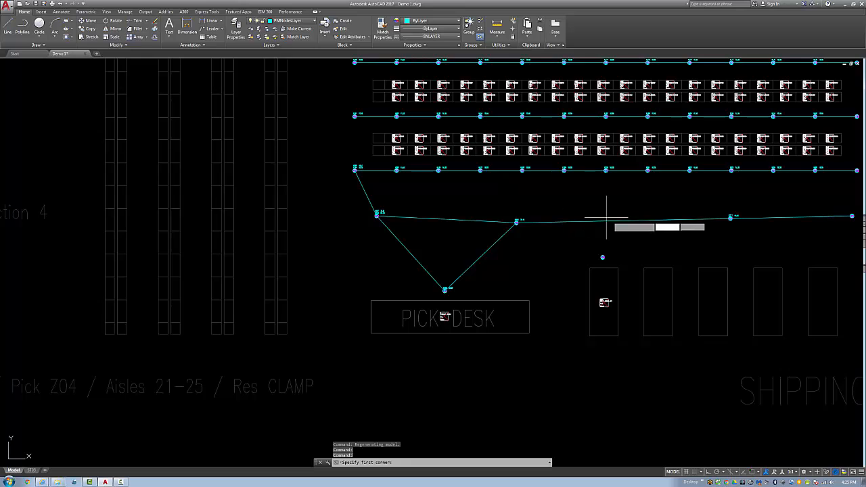
{"action": "left_click", "coordinate": [578, 196]}
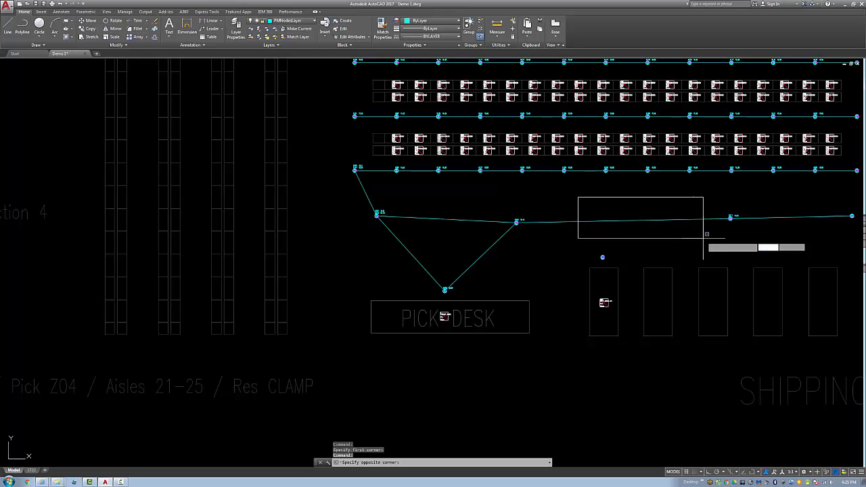
{"action": "left_click", "coordinate": [753, 278]}
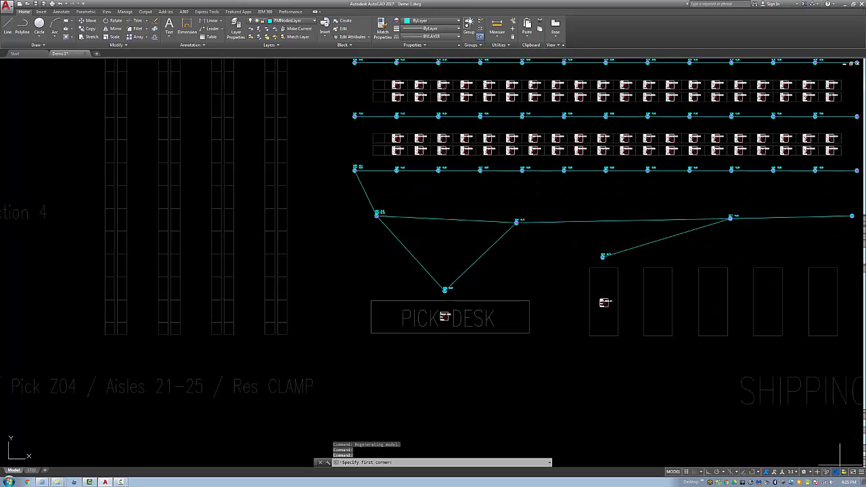
{"action": "left_click", "coordinate": [495, 199]}
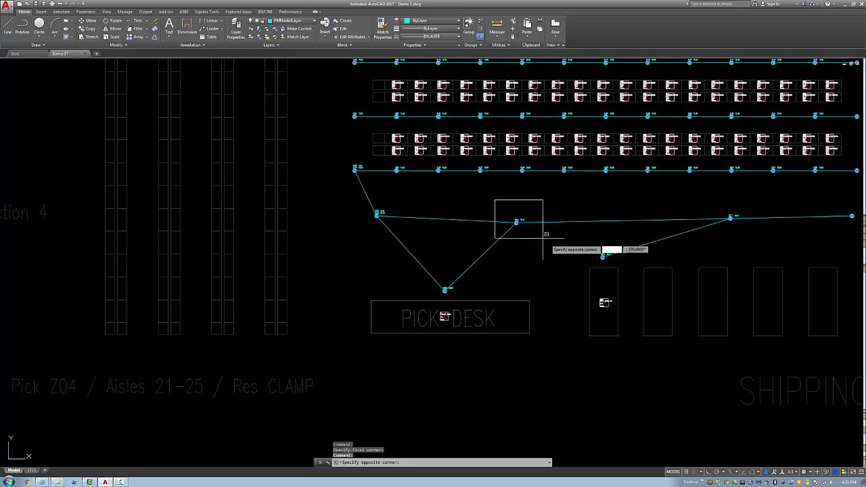
{"action": "left_click", "coordinate": [631, 264]}
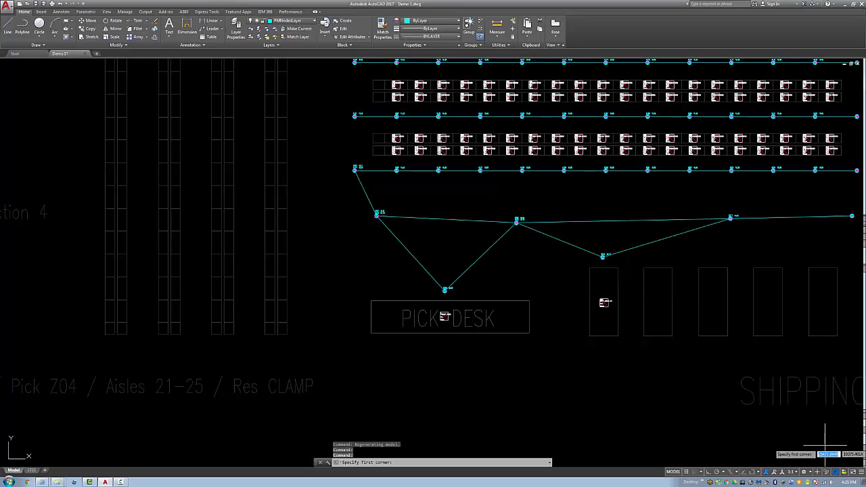
Step: Connect the pick desk node to the dock node, and the lowest aisle's right end node to the row's last node and Section 2's aisle
{"action": "middle_click_drag", "start_coordinate": [816, 428], "coordinate": [665, 406]}
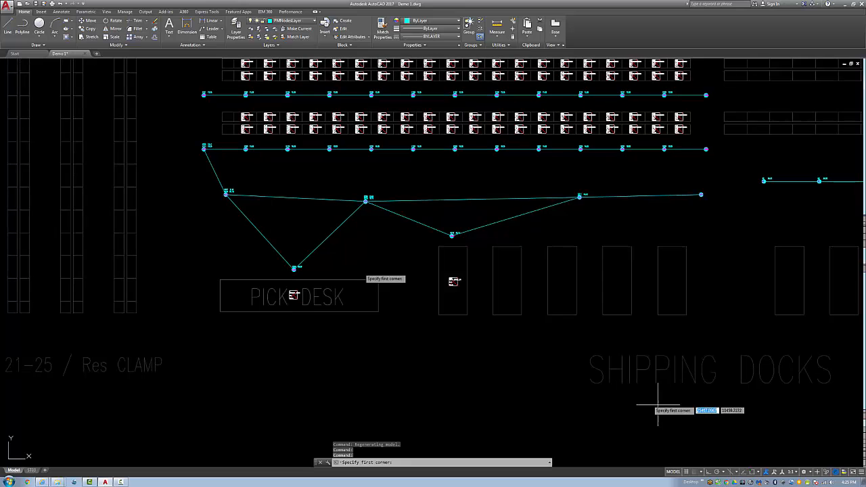
{"action": "left_click", "coordinate": [270, 222]}
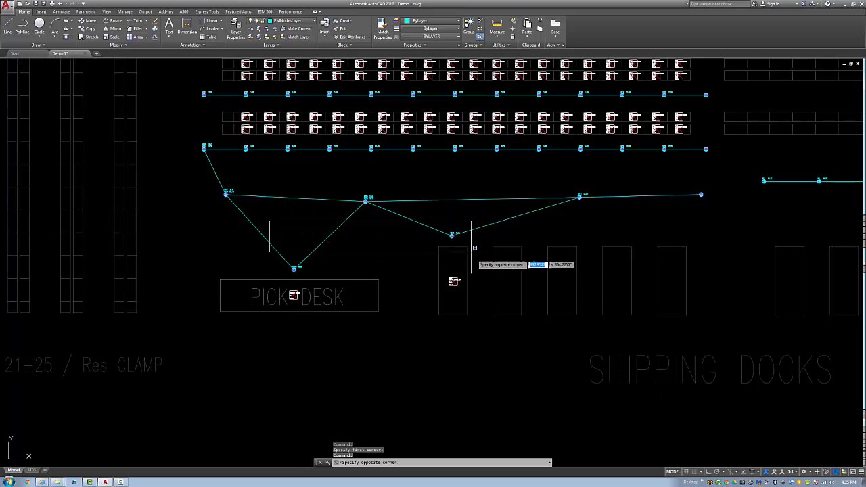
{"action": "left_click", "coordinate": [483, 273]}
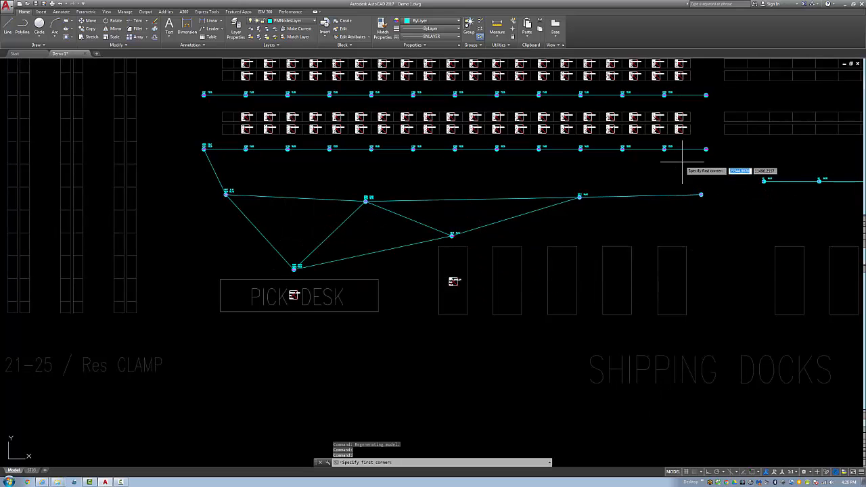
{"action": "left_click", "coordinate": [690, 140]}
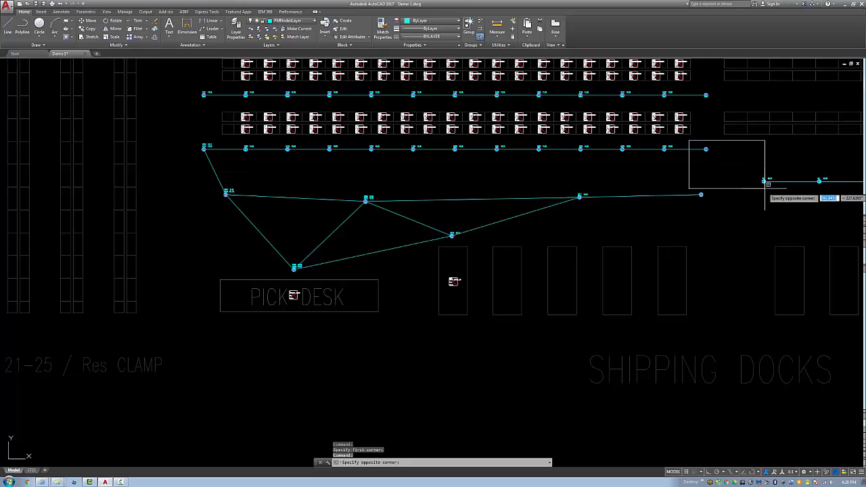
{"action": "left_click", "coordinate": [789, 219]}
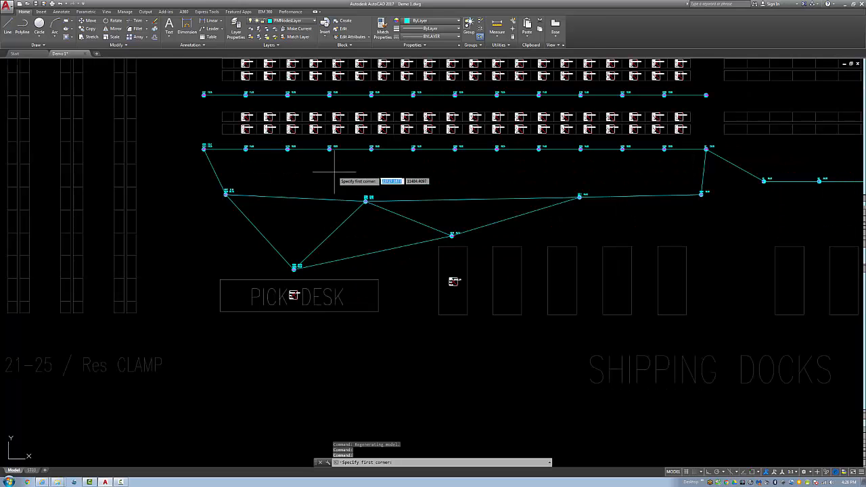
Step: Connect the last node of the row beneath Section 1 to the first node of Section 2's aisle by selection window
{"action": "scroll", "coordinate": [352, 197], "scroll_direction": "down", "scroll_amount": 1}
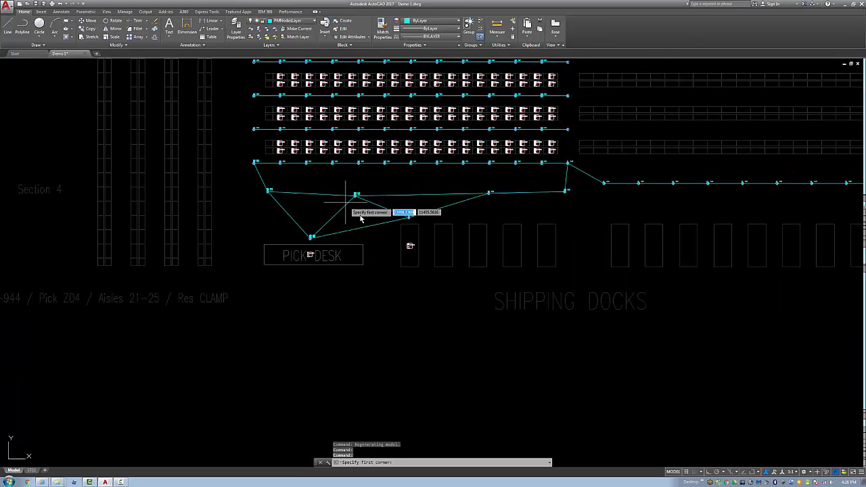
{"action": "left_click", "coordinate": [552, 176]}
{"action": "left_click", "coordinate": [629, 188]}
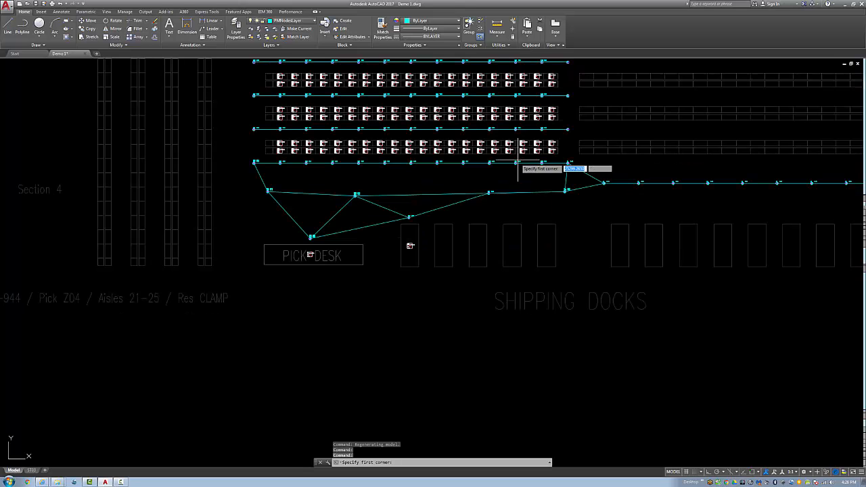
Step: Connect the left end nodes of all Section 1 aisles to each other, and likewise the right end nodes, by selection window
{"action": "middle_click_drag", "start_coordinate": [230, 137], "coordinate": [251, 329]}
{"action": "scroll", "coordinate": [251, 330], "scroll_direction": "down", "scroll_amount": 4}
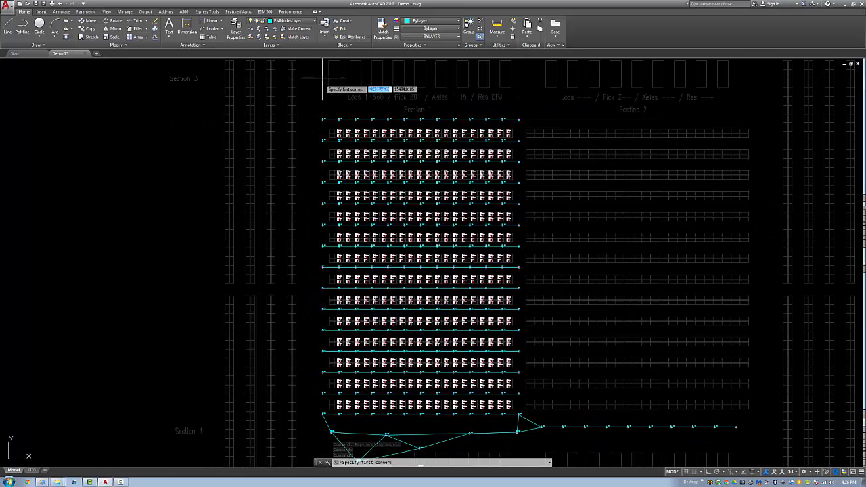
{"action": "left_click", "coordinate": [312, 115]}
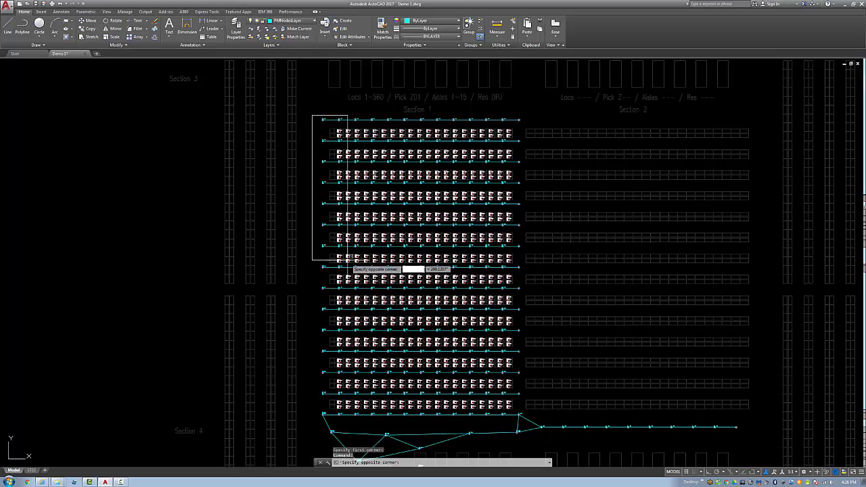
{"action": "left_click", "coordinate": [327, 419]}
{"action": "key", "text": "Return"}
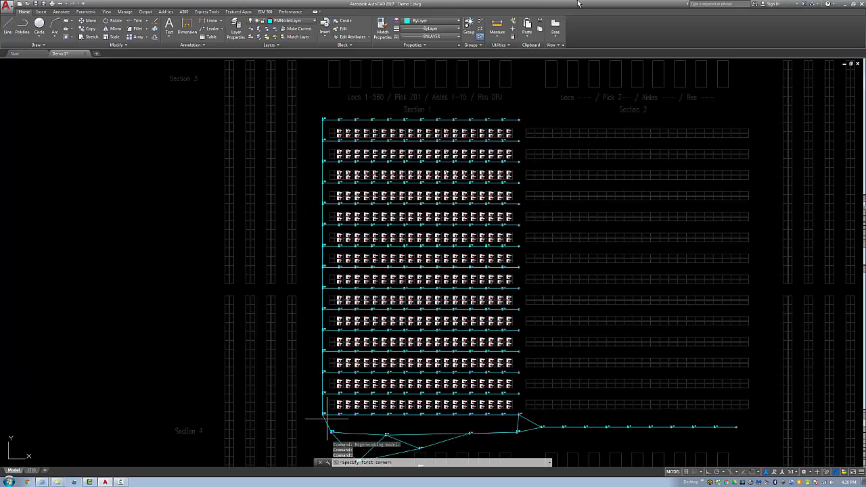
{"action": "left_click", "coordinate": [514, 113]}
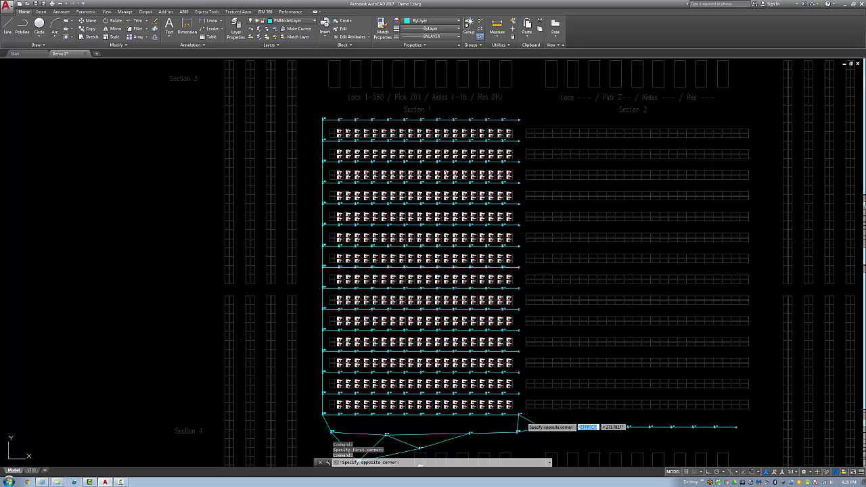
{"action": "left_click", "coordinate": [520, 415]}
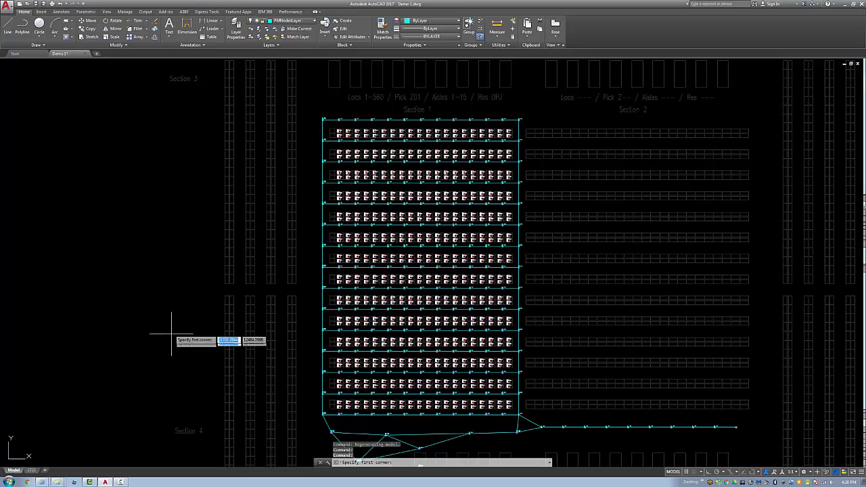
Step: Connect the row's second node to the aisle node above it, and its third node to two nodes of Section 1's lowest aisle
{"action": "middle_click_drag", "start_coordinate": [170, 329], "coordinate": [210, 216]}
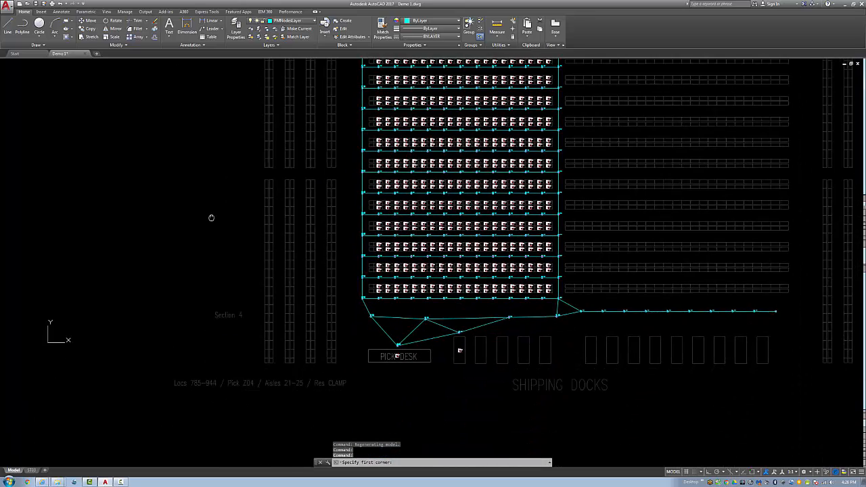
{"action": "scroll", "coordinate": [399, 292], "scroll_direction": "up", "scroll_amount": 3}
{"action": "scroll", "coordinate": [414, 352], "scroll_direction": "up", "scroll_amount": 2}
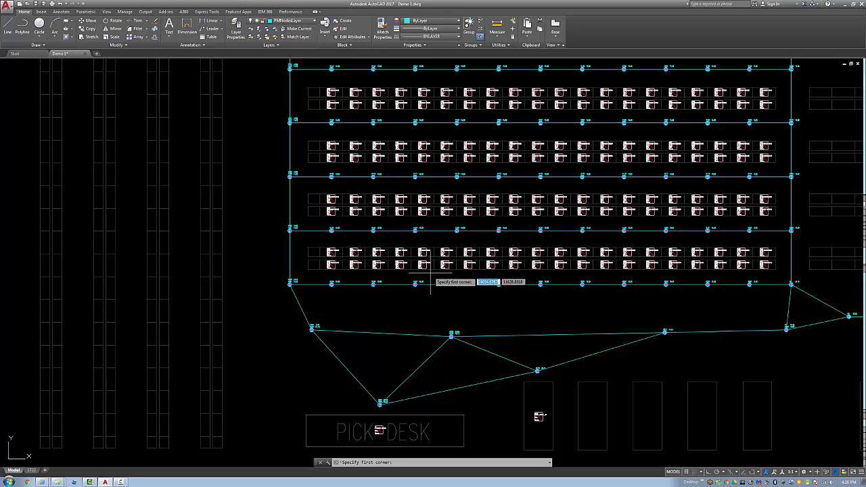
{"action": "left_click", "coordinate": [406, 272]}
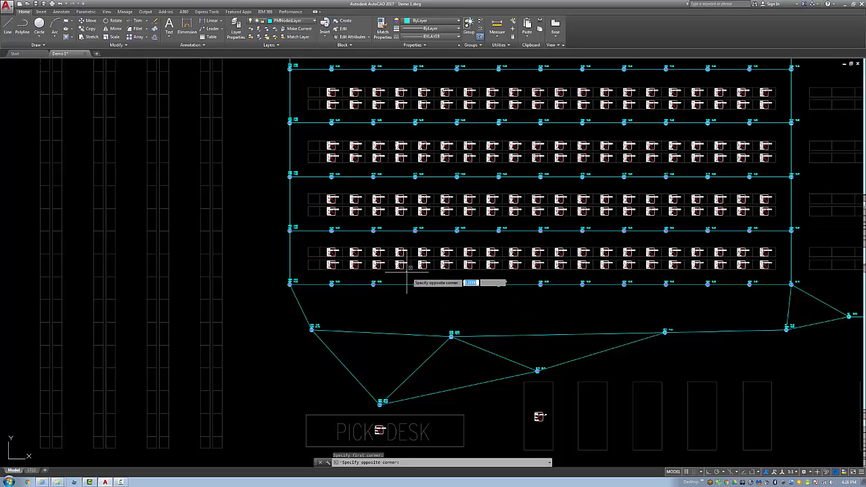
{"action": "left_click", "coordinate": [479, 347]}
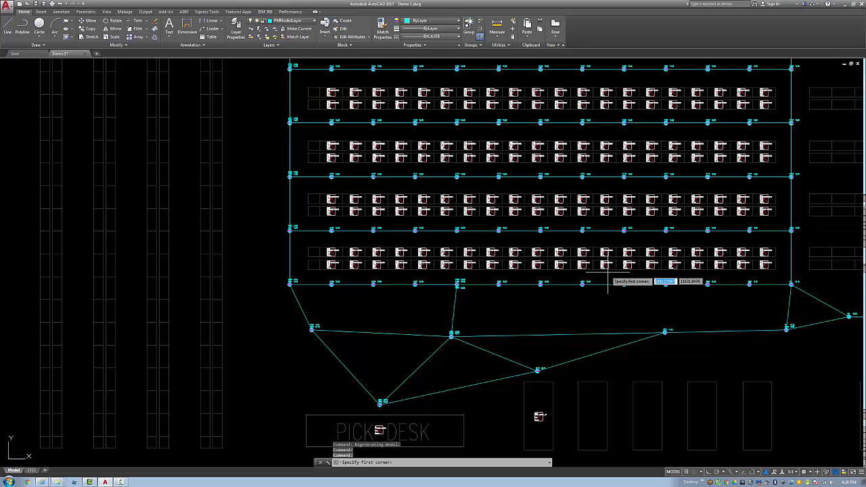
{"action": "left_click", "coordinate": [608, 274]}
{"action": "left_click", "coordinate": [720, 348]}
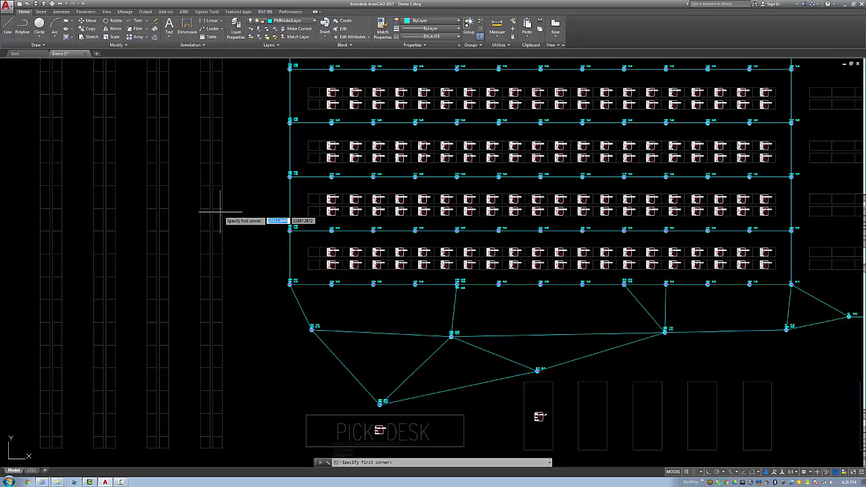
{"action": "key", "text": "Escape"}
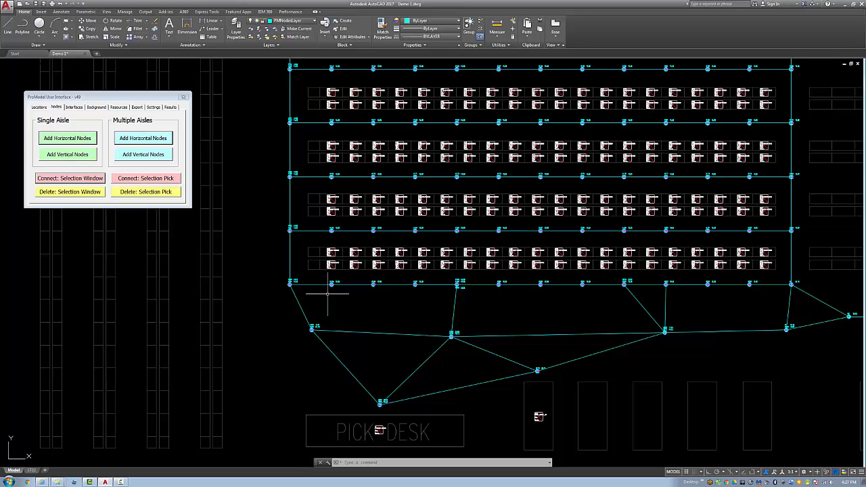
Step: Assign node interfaces to all locations within a window around Section 1, the pick desk and the first shipping dock
{"action": "scroll", "coordinate": [274, 266], "scroll_direction": "down", "scroll_amount": 2}
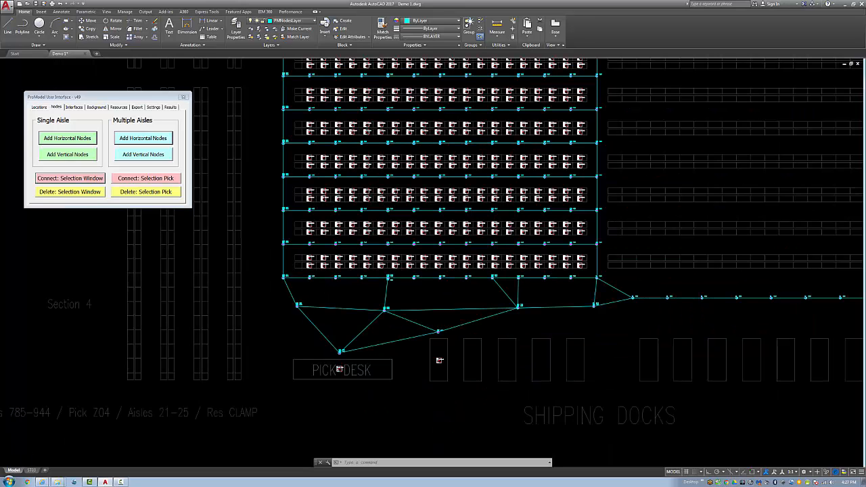
{"action": "scroll", "coordinate": [260, 254], "scroll_direction": "down", "scroll_amount": 2}
{"action": "mouse_move", "coordinate": [249, 236]}
{"action": "middle_mouse_down"}
{"action": "mouse_move", "coordinate": [309, 282]}
{"action": "mouse_move", "coordinate": [354, 332]}
{"action": "middle_mouse_up"}
{"action": "scroll", "coordinate": [352, 331], "scroll_direction": "down", "scroll_amount": 2}
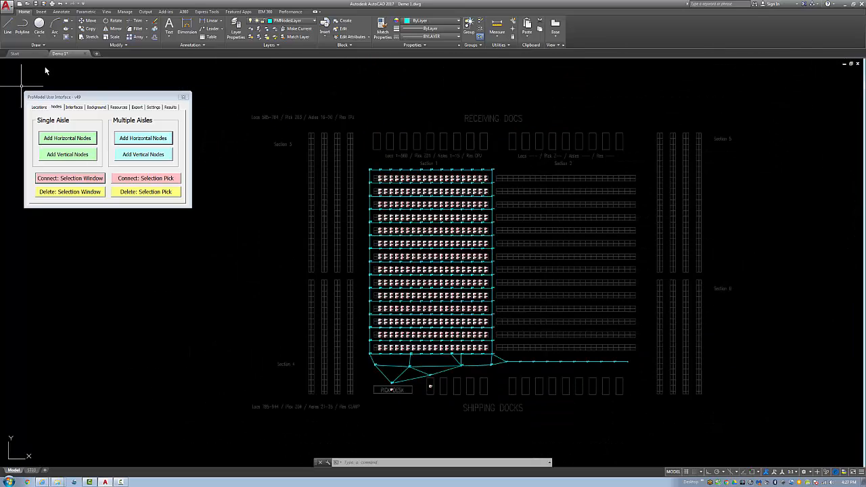
{"action": "left_click", "coordinate": [74, 107]}
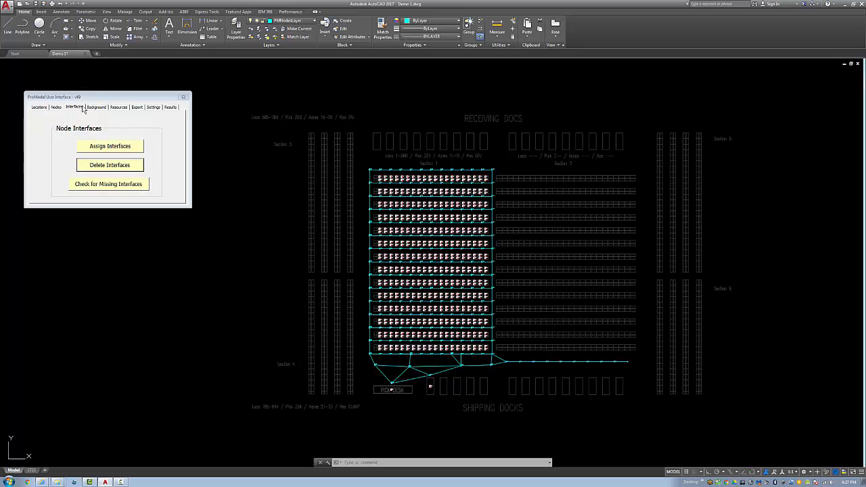
{"action": "left_click", "coordinate": [101, 147]}
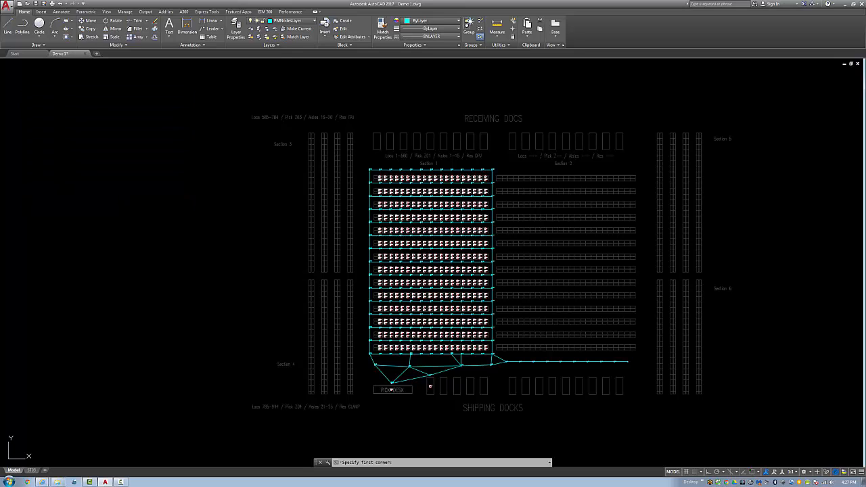
{"action": "left_click", "coordinate": [350, 157]}
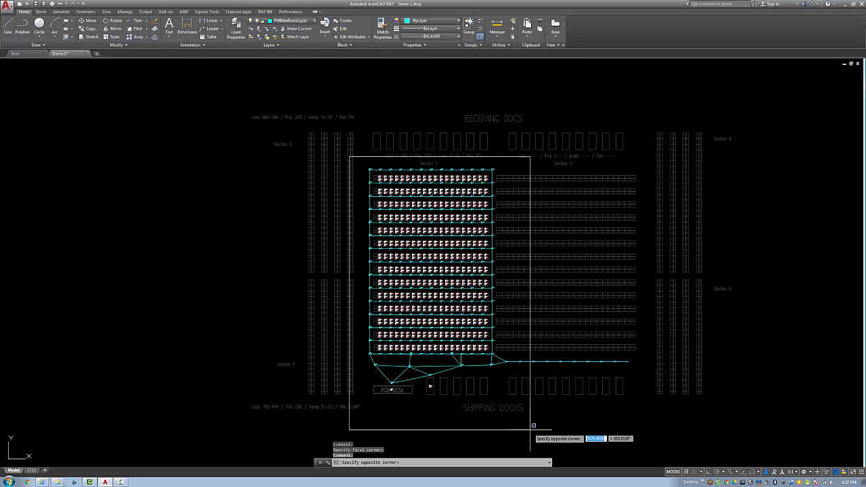
{"action": "left_click", "coordinate": [531, 425]}
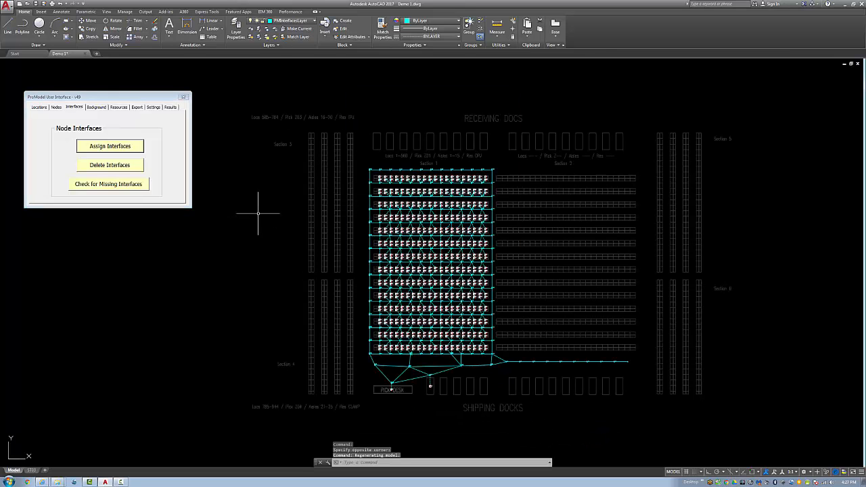
Step: Examine the dashed interface lines between path nodes and locations in Section 1, at the pick desk and at the first dock
{"action": "scroll", "coordinate": [271, 223], "scroll_direction": "up", "scroll_amount": 4}
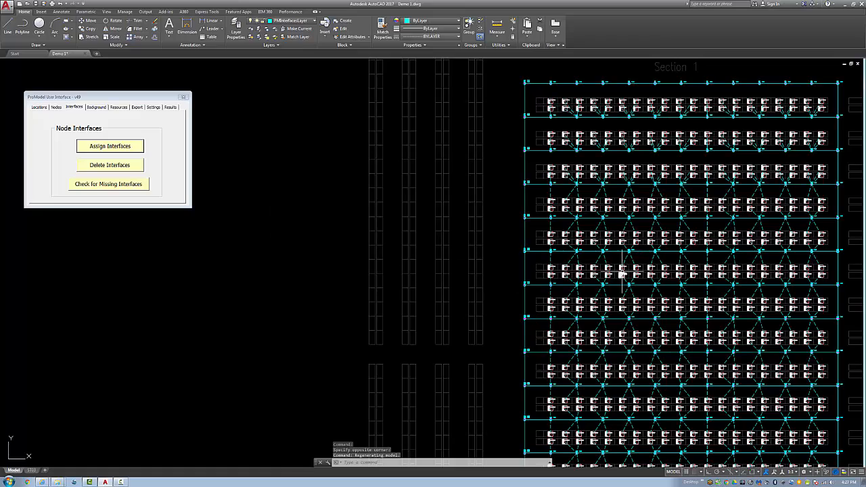
{"action": "mouse_move", "coordinate": [470, 231]}
{"action": "middle_mouse_down"}
{"action": "mouse_move", "coordinate": [377, 201]}
{"action": "mouse_move", "coordinate": [308, 198]}
{"action": "middle_mouse_up"}
{"action": "scroll", "coordinate": [316, 202], "scroll_direction": "up", "scroll_amount": 2}
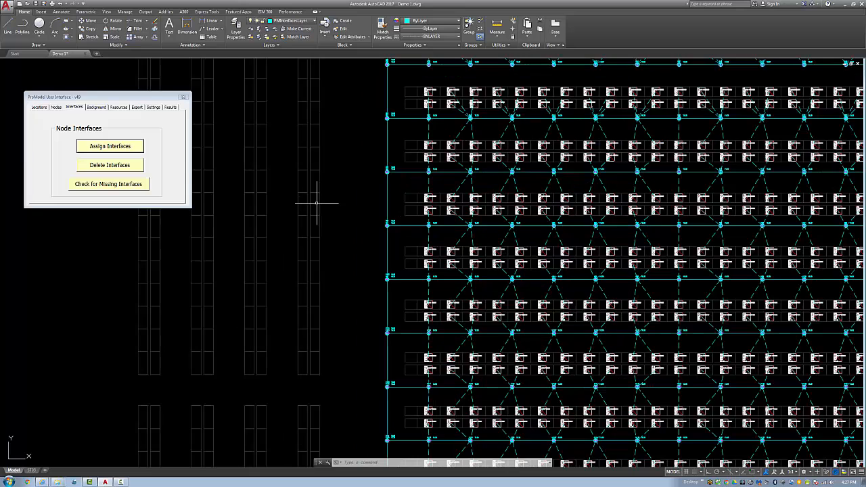
{"action": "scroll", "coordinate": [332, 211], "scroll_direction": "up", "scroll_amount": 2}
{"action": "scroll", "coordinate": [415, 257], "scroll_direction": "up", "scroll_amount": 2}
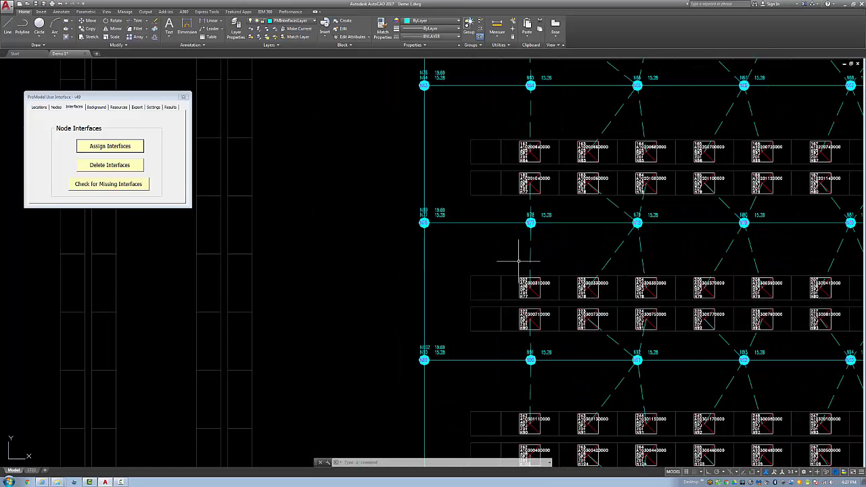
{"action": "middle_click_drag", "start_coordinate": [333, 190], "coordinate": [200, 190]}
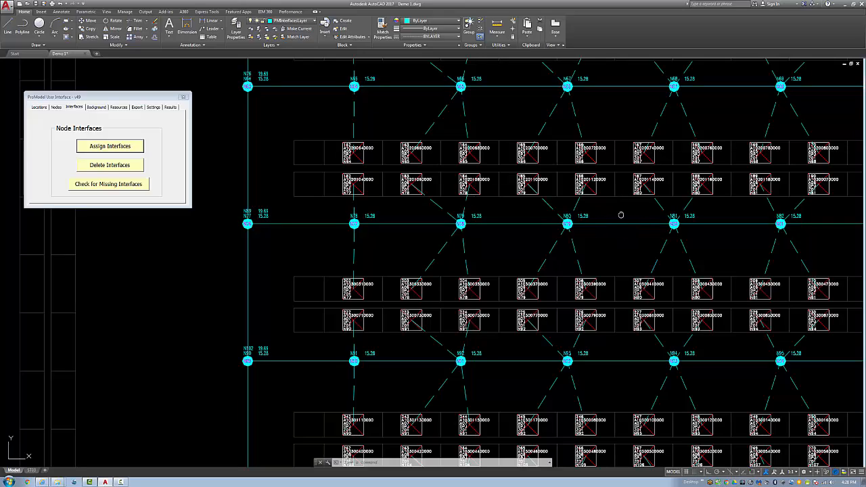
{"action": "middle_click_drag", "start_coordinate": [621, 215], "coordinate": [422, 164]}
{"action": "scroll", "coordinate": [406, 159], "scroll_direction": "down", "scroll_amount": 1}
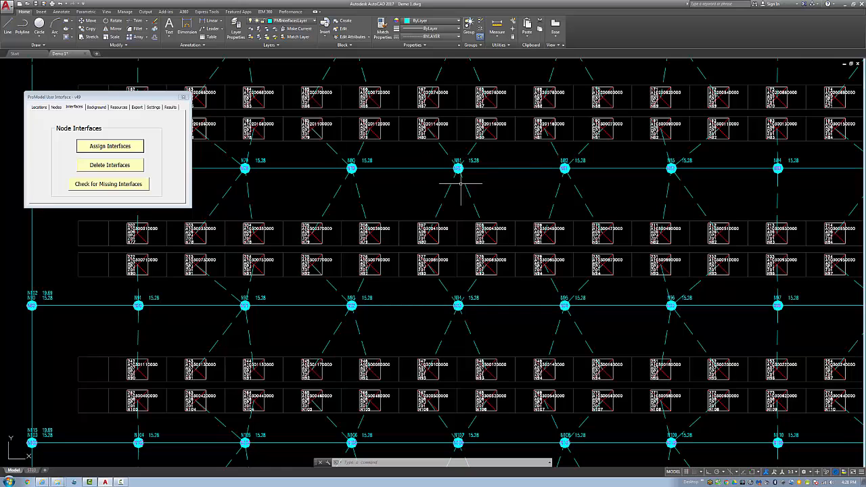
{"action": "scroll", "coordinate": [416, 183], "scroll_direction": "down", "scroll_amount": 3}
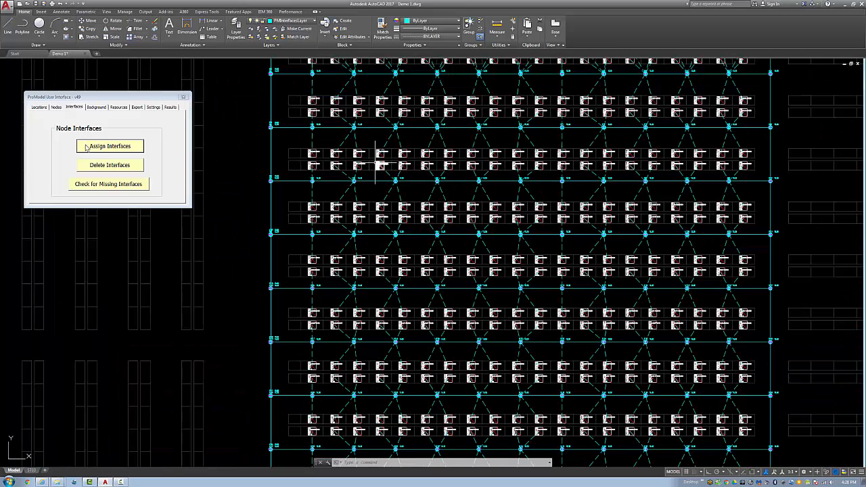
{"action": "scroll", "coordinate": [100, 157], "scroll_direction": "down", "scroll_amount": 4}
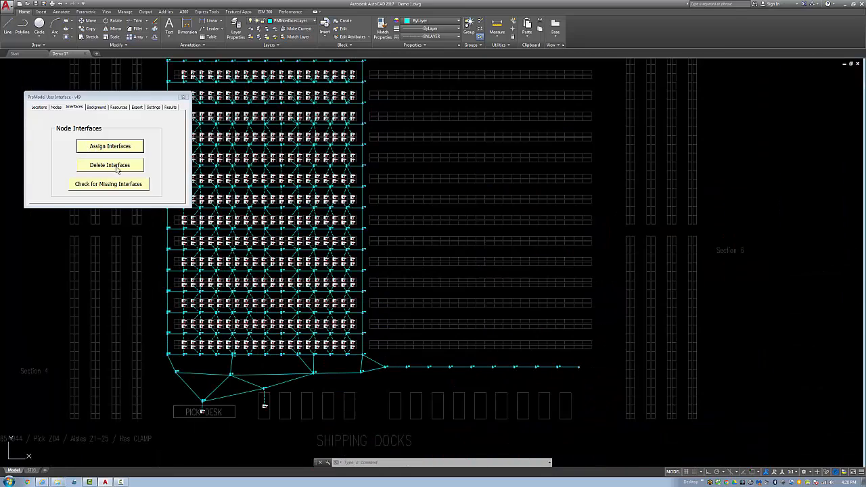
{"action": "middle_click_drag", "start_coordinate": [541, 218], "coordinate": [636, 238]}
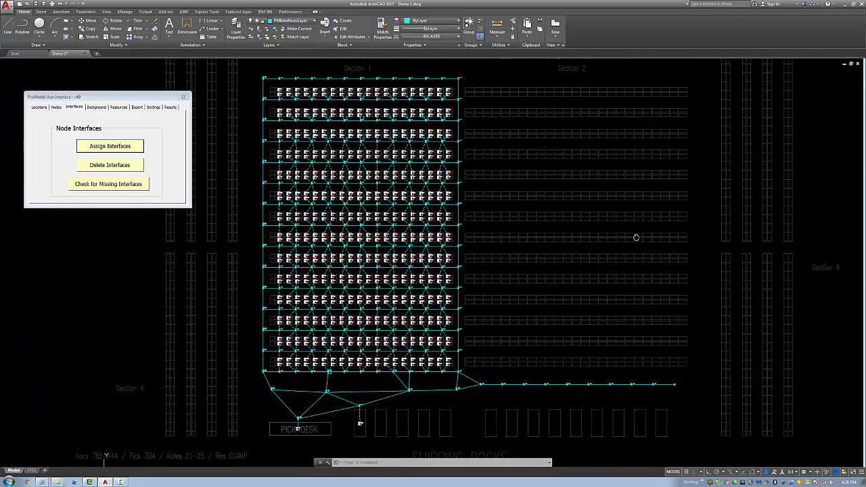
Step: Create a WMF background from a window framing the whole warehouse, from the receiving docks to the shipping docks
{"action": "scroll", "coordinate": [637, 235], "scroll_direction": "down", "scroll_amount": 2}
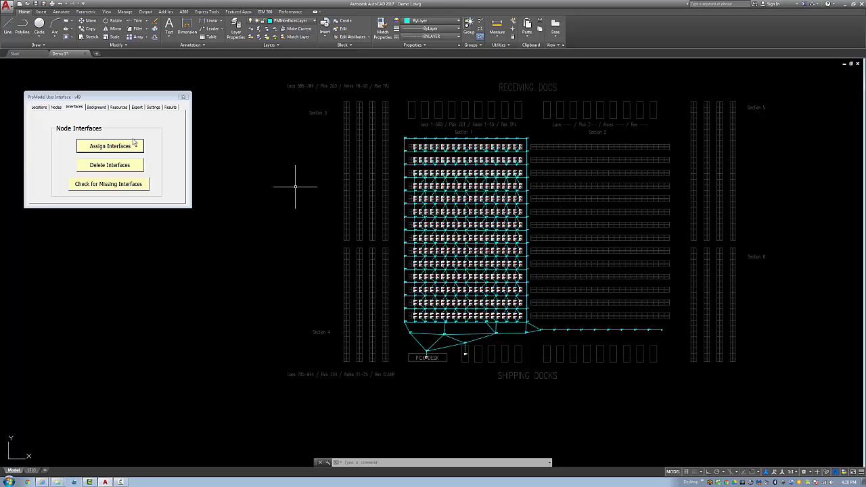
{"action": "left_click", "coordinate": [98, 108]}
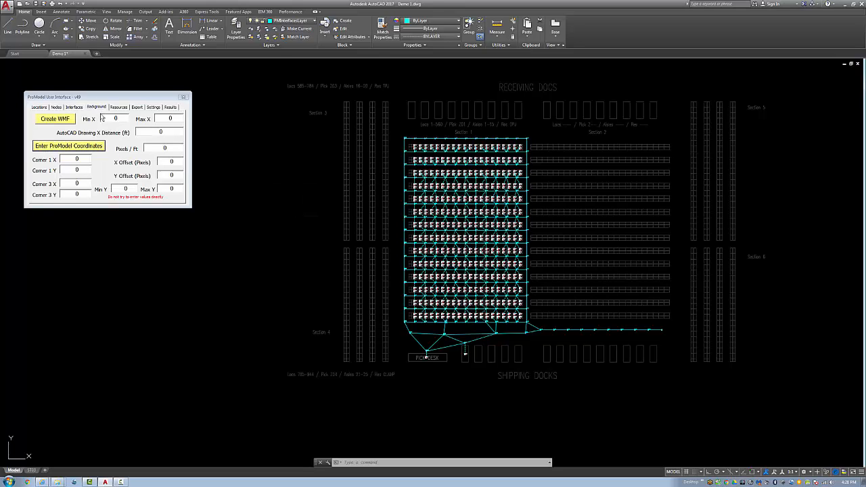
{"action": "left_click", "coordinate": [55, 119]}
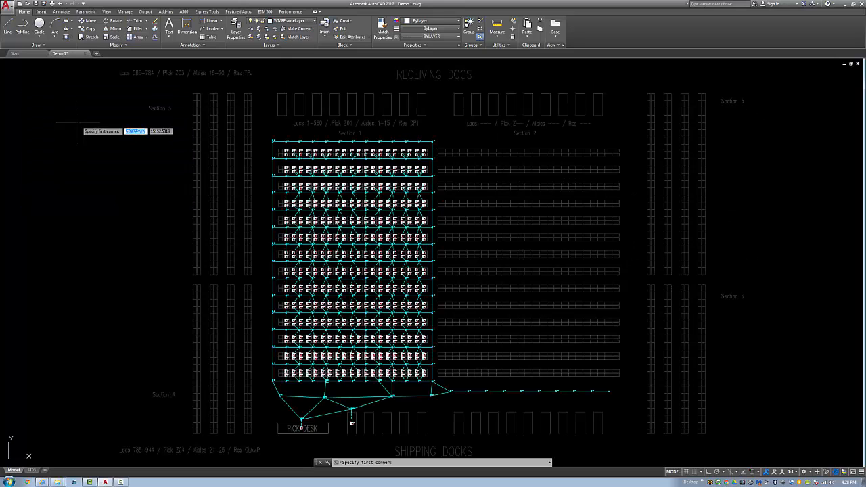
{"action": "left_click", "coordinate": [114, 63]}
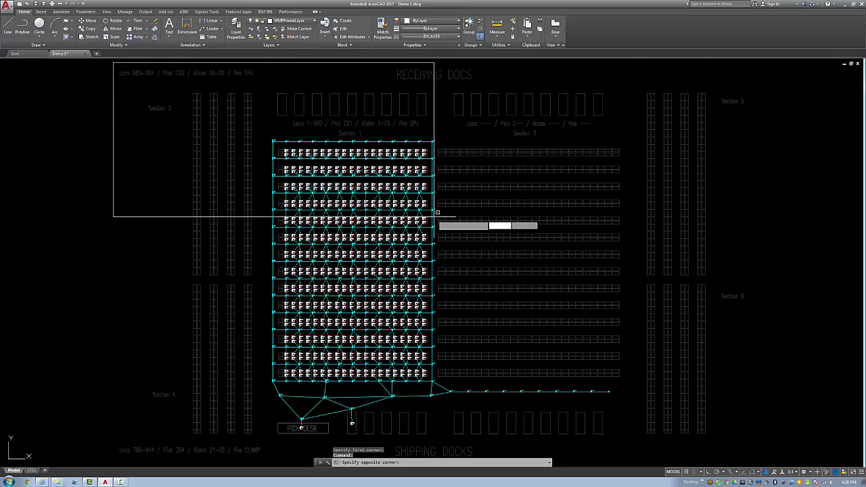
{"action": "left_click", "coordinate": [767, 463]}
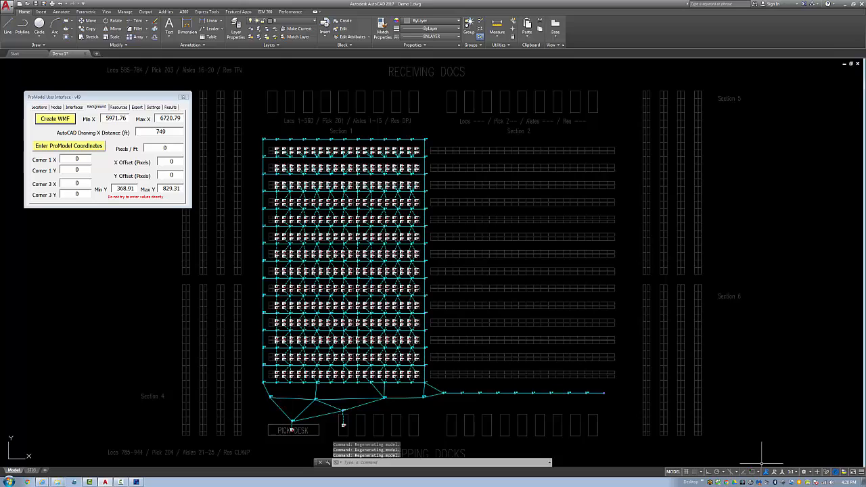
Step: Switch to ProModel and inspect the warehouse background in the layout, from the receiving docks to the shipping docks
{"action": "left_click", "coordinate": [136, 482]}
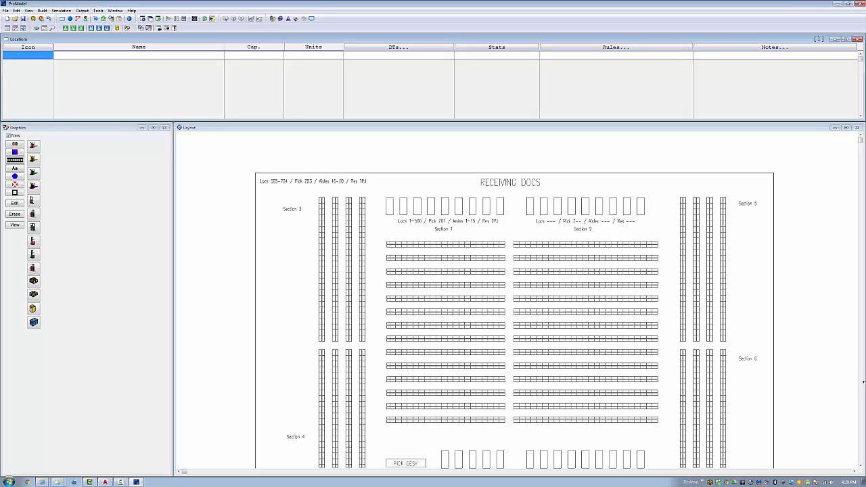
{"action": "left_click", "coordinate": [861, 466]}
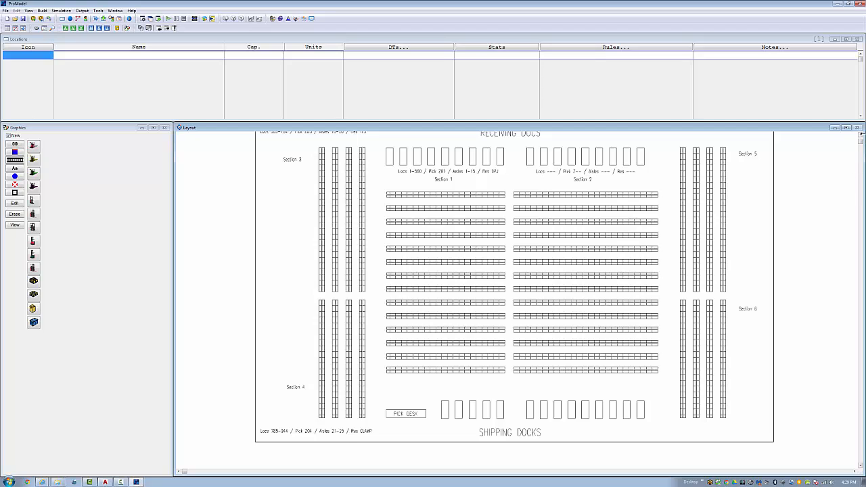
{"action": "left_click", "coordinate": [861, 137]}
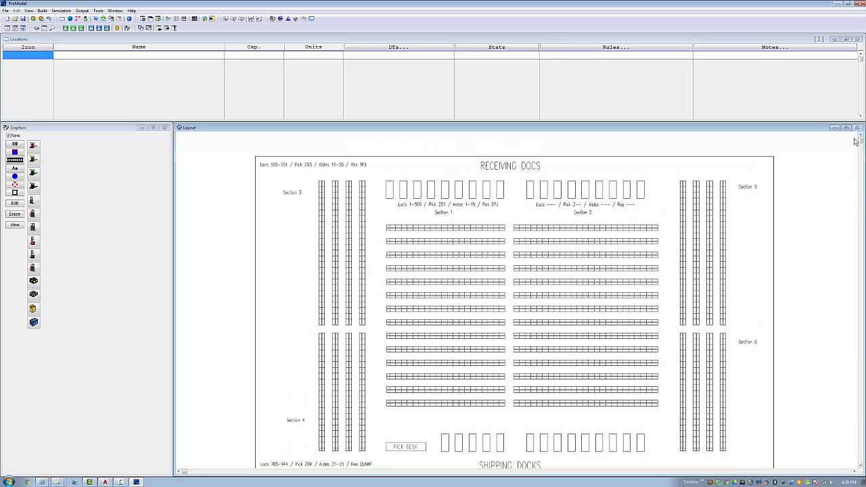
Step: Show the layout coordinates and read the position of the warehouse outline's upper-left corner near the Section 3 label
{"action": "mouse_move", "coordinate": [135, 482]}
{"action": "left_click", "coordinate": [29, 11]}
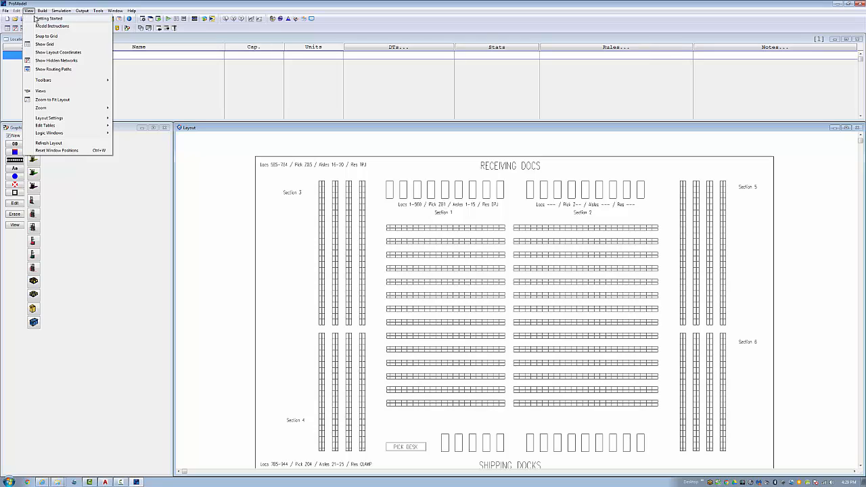
{"action": "left_click", "coordinate": [43, 63]}
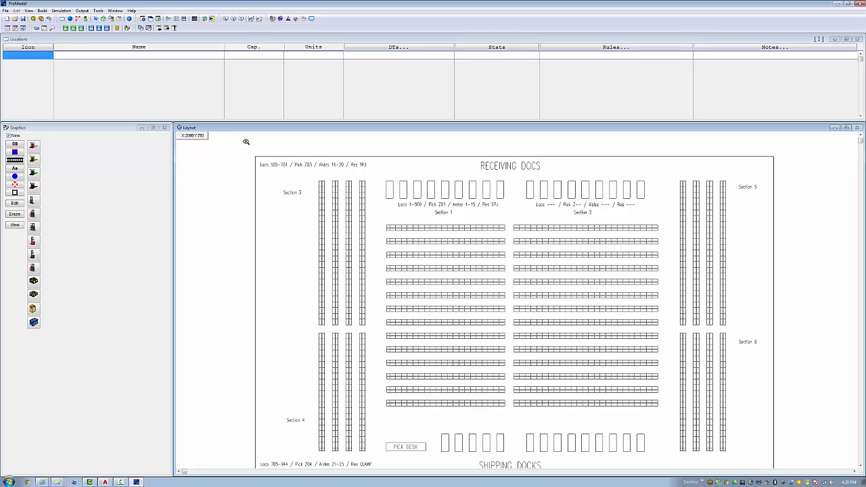
{"action": "left_click_drag", "start_coordinate": [237, 139], "coordinate": [340, 214]}
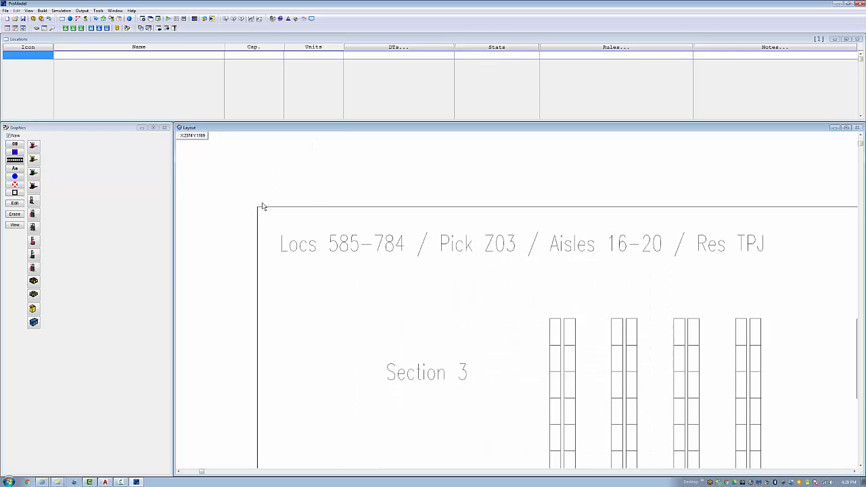
{"action": "left_click_drag", "start_coordinate": [258, 200], "coordinate": [442, 335]}
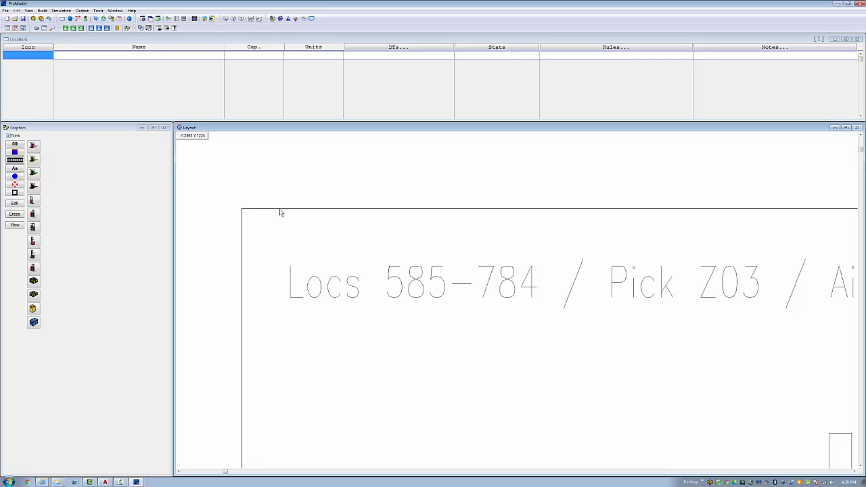
Step: Read the layout coordinates of the warehouse outline's lower-right corner beyond Section 6
{"action": "left_click", "coordinate": [29, 11]}
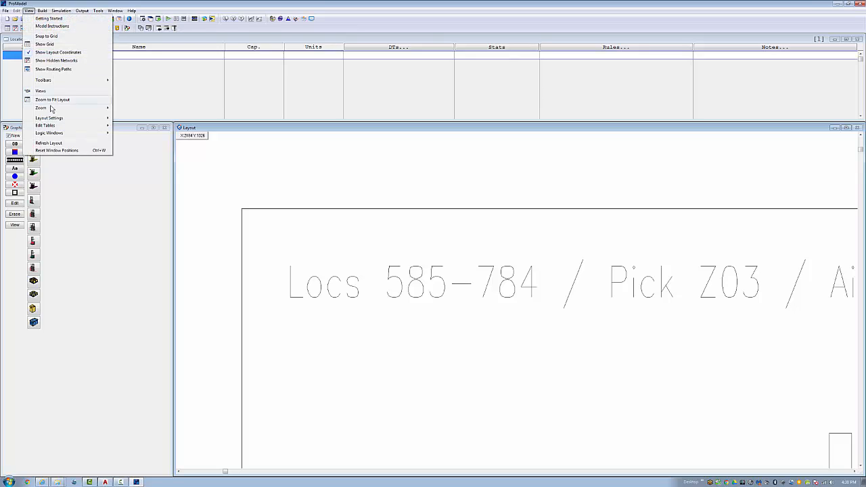
{"action": "mouse_move", "coordinate": [51, 109]}
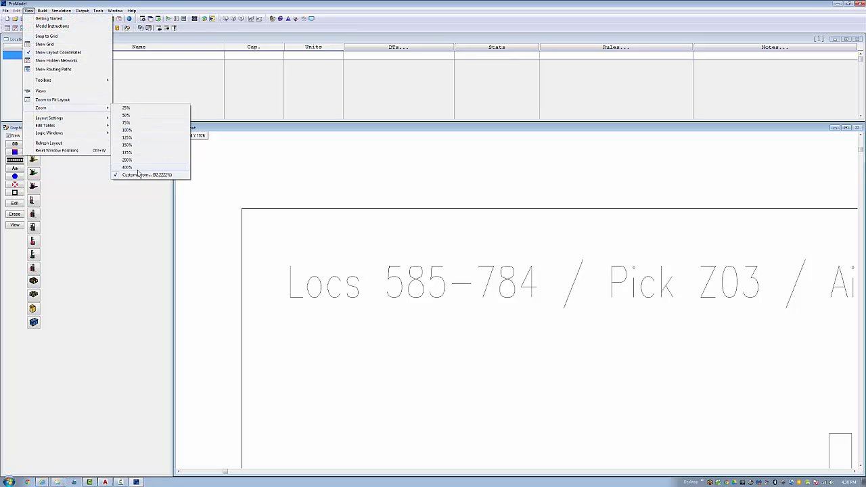
{"action": "left_click", "coordinate": [52, 100]}
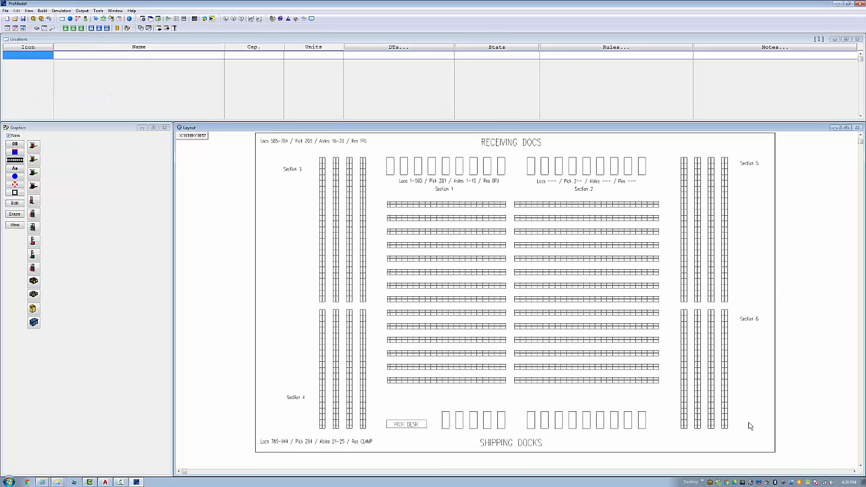
{"action": "left_click_drag", "start_coordinate": [749, 430], "coordinate": [787, 462]}
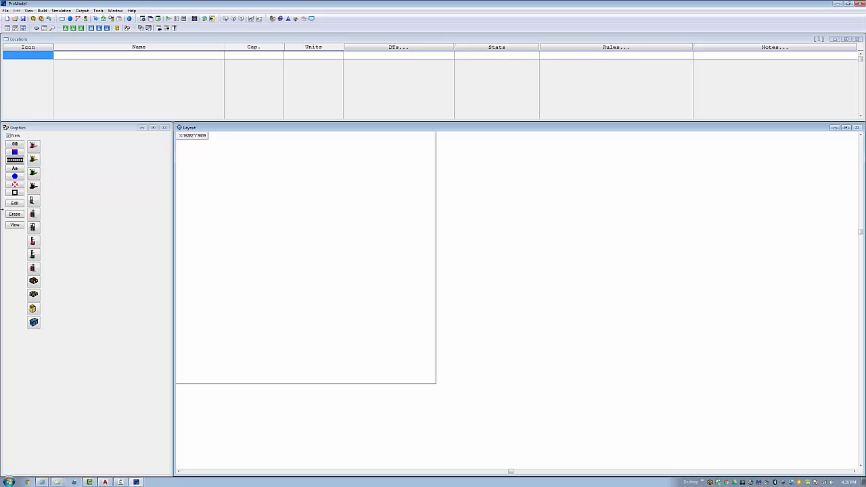
Step: Switch to AutoCAD and enter the ProModel background coordinates: corner 1 at X 2342, Y 1224 and corner 3 at X 17655, Y 10636
{"action": "left_click", "coordinate": [105, 482]}
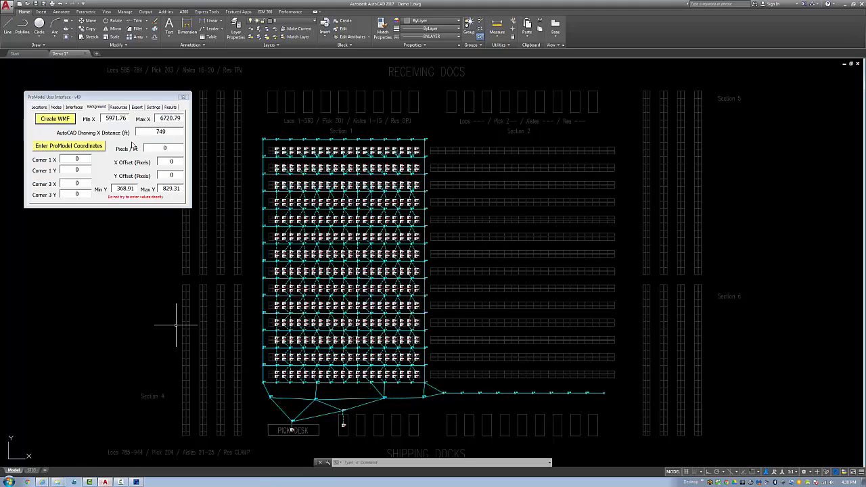
{"action": "left_click", "coordinate": [65, 149]}
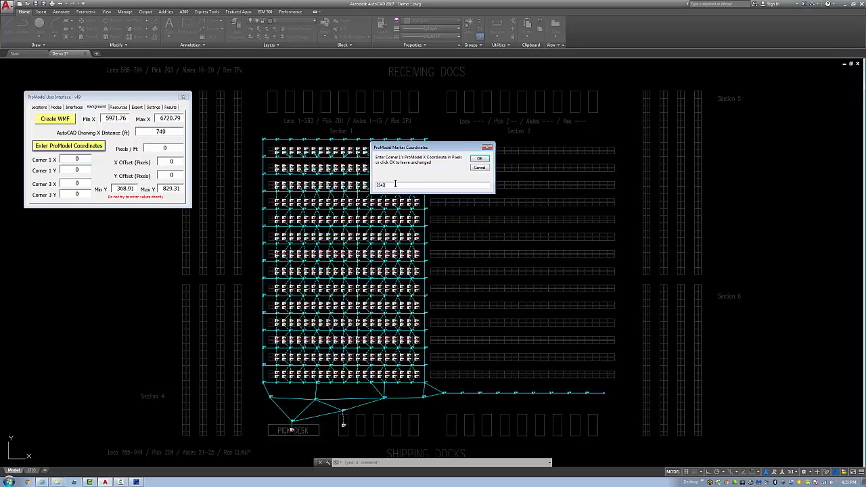
{"action": "key", "text": "Return"}
{"action": "key", "text": "Return"}
{"action": "key", "text": "Return"}
{"action": "type", "text": "10636"}
{"action": "key", "text": "Return"}
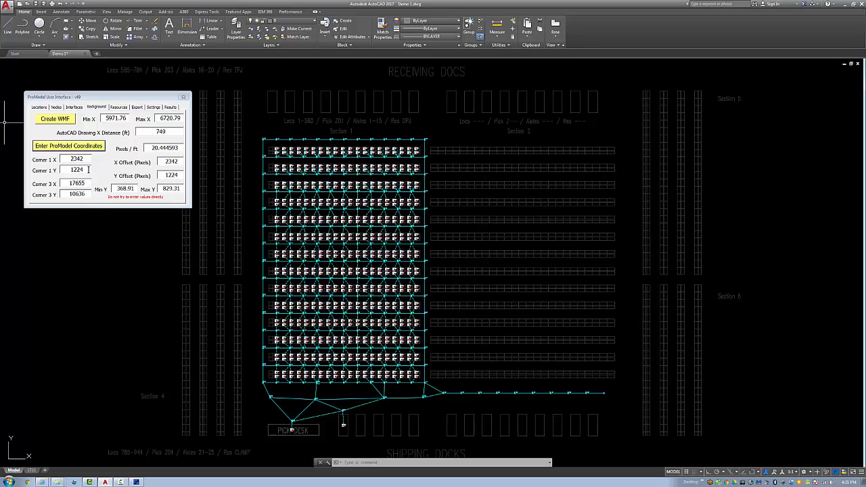
Step: Review the resource list and the ClampTruck specifications, including its speeds, home node, quantity and graphic dimensions
{"action": "left_click", "coordinate": [116, 109]}
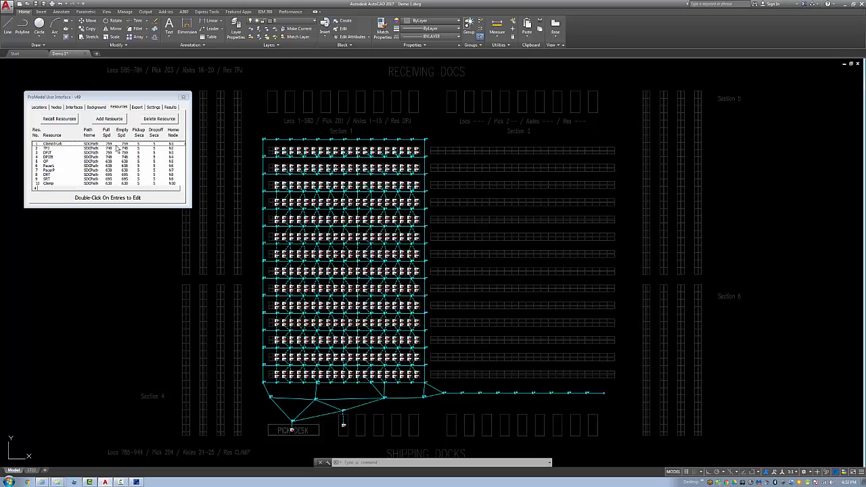
{"action": "double_click", "coordinate": [80, 144]}
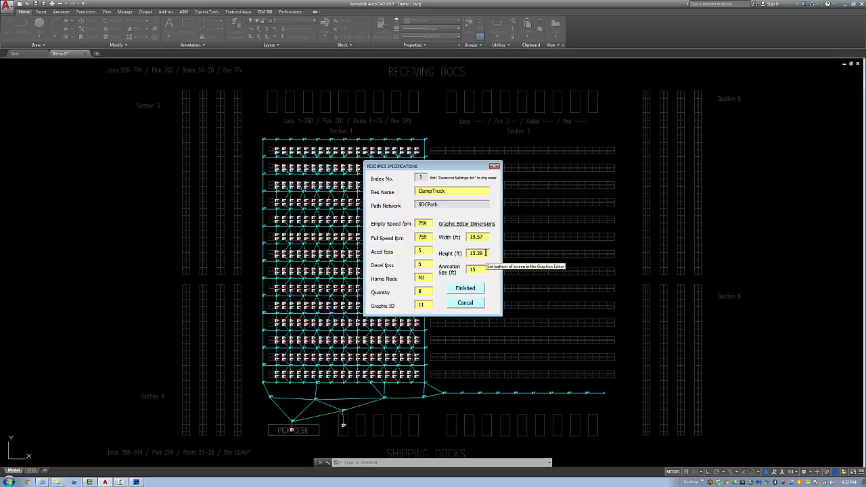
{"action": "left_click", "coordinate": [466, 290]}
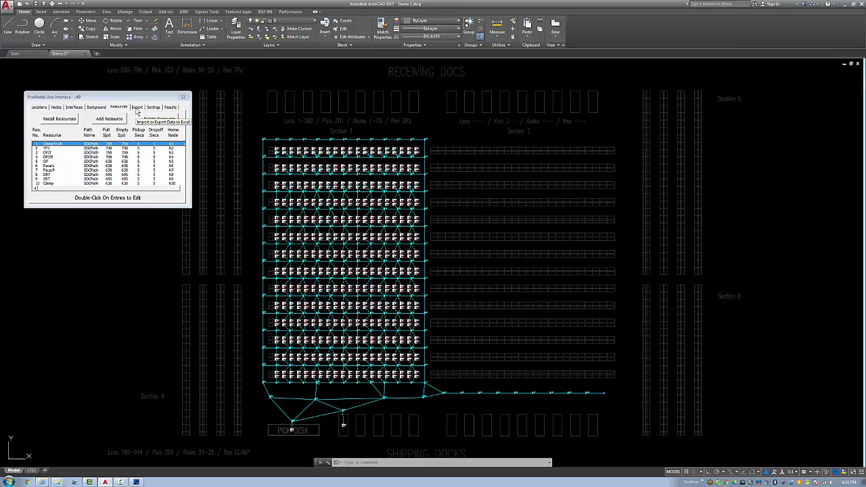
Step: Export the locations and path networks to ProModel by direct transfer
{"action": "left_click", "coordinate": [137, 107]}
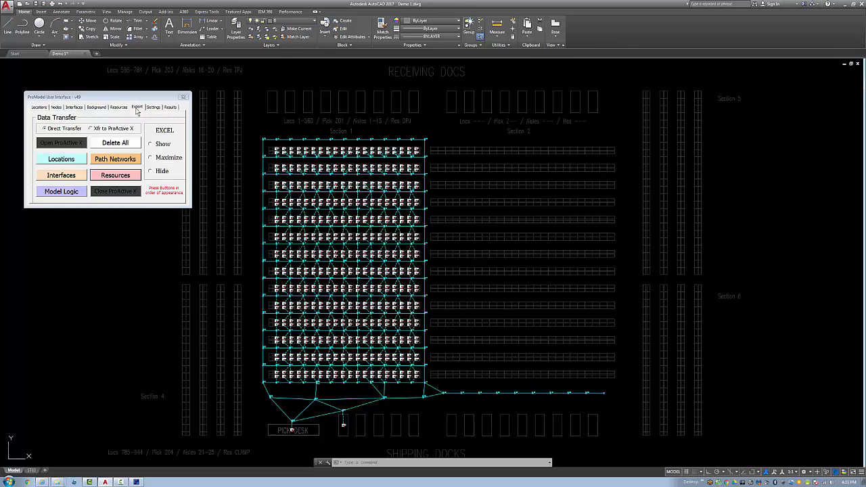
{"action": "left_click", "coordinate": [70, 162]}
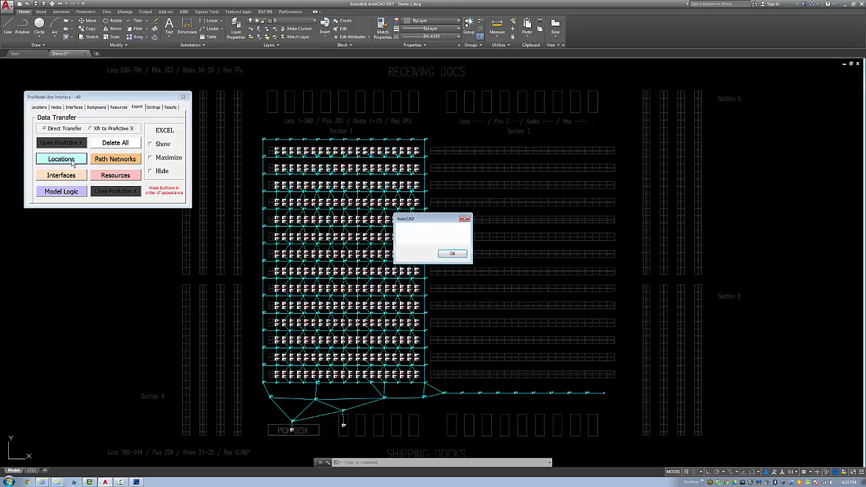
{"action": "left_click", "coordinate": [451, 253]}
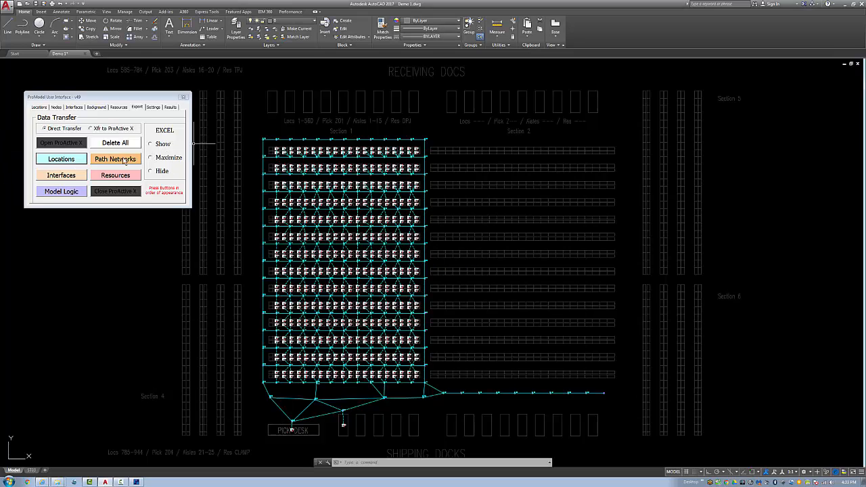
{"action": "left_click", "coordinate": [124, 161]}
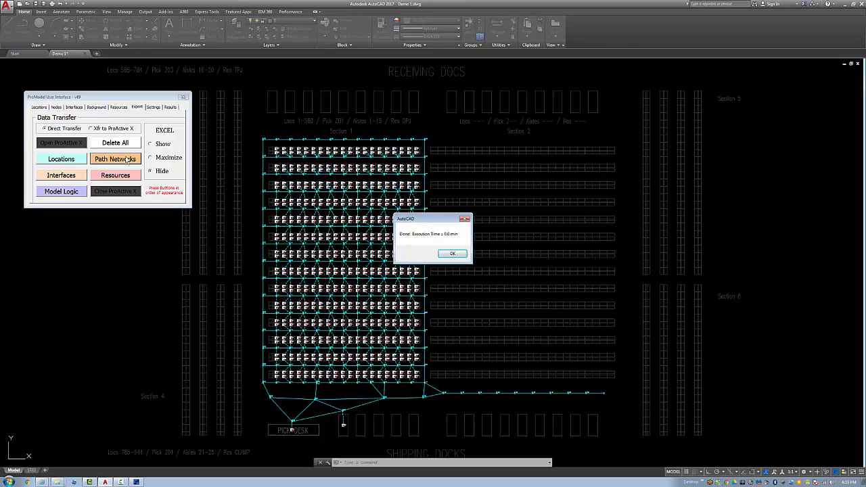
{"action": "key", "text": "Return"}
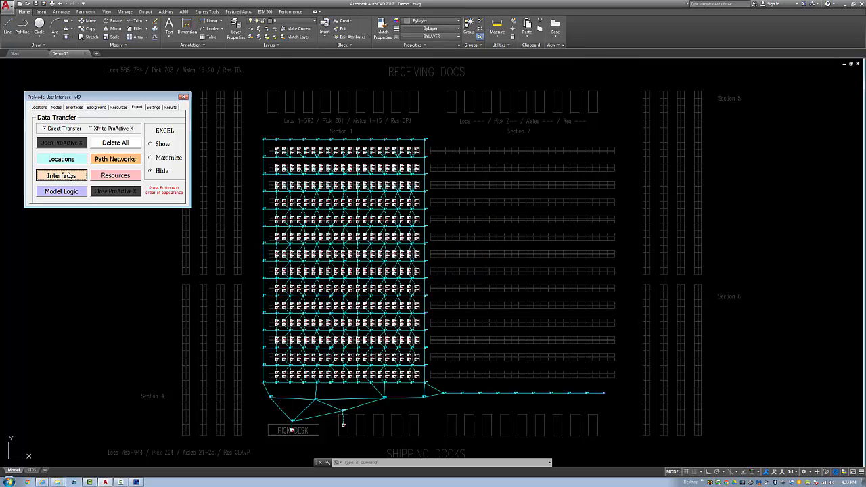
Step: Export the interfaces and resources to ProModel
{"action": "left_click", "coordinate": [70, 175]}
{"action": "key", "text": "Return"}
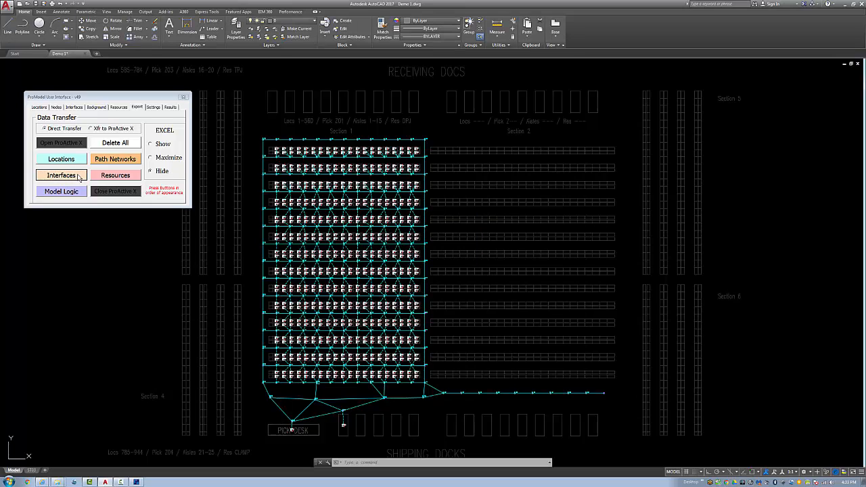
{"action": "left_click", "coordinate": [110, 176]}
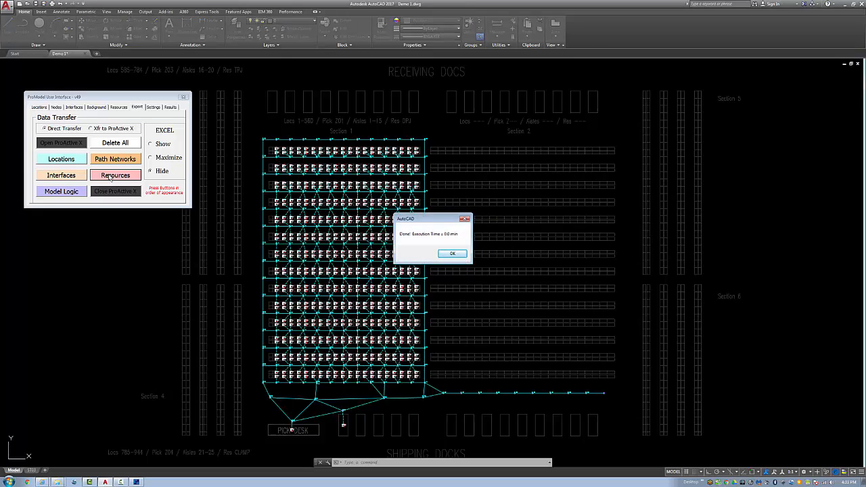
{"action": "left_click", "coordinate": [452, 253]}
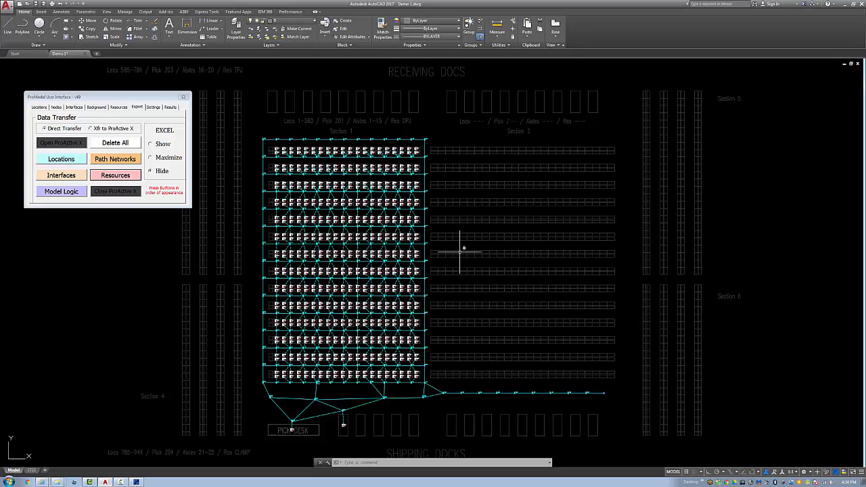
Step: Switch to ProModel and review the full list of imported locations, from PICKUP_DESK to SHIP_DOCK_01
{"action": "left_click", "coordinate": [136, 482]}
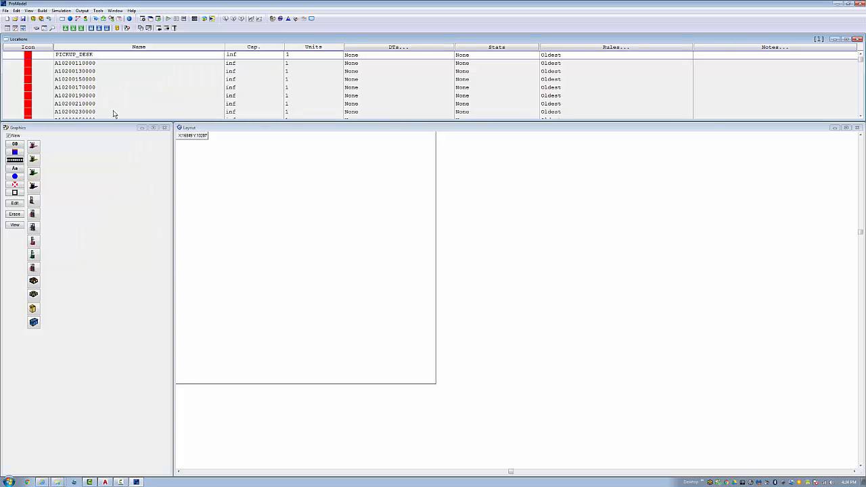
{"action": "left_click_drag", "start_coordinate": [111, 119], "coordinate": [149, 435]}
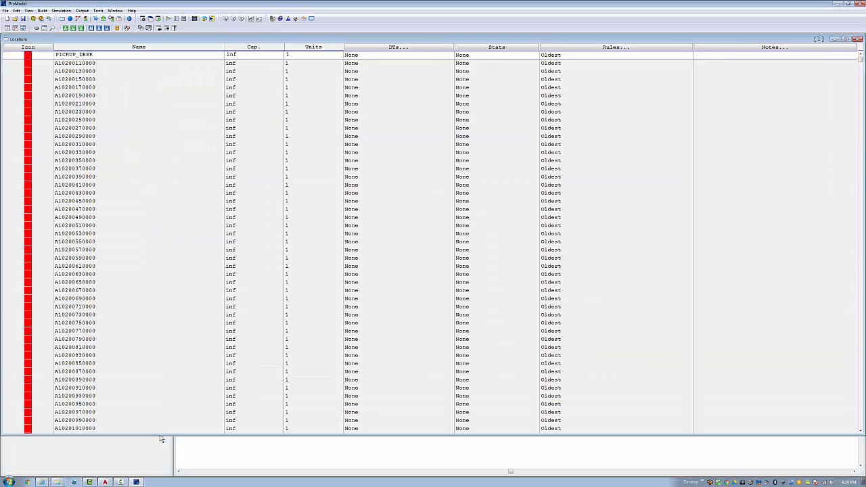
{"action": "left_click", "coordinate": [862, 396]}
{"action": "left_click", "coordinate": [862, 396]}
{"action": "left_click", "coordinate": [862, 396]}
{"action": "left_click", "coordinate": [861, 396]}
{"action": "left_click", "coordinate": [861, 396]}
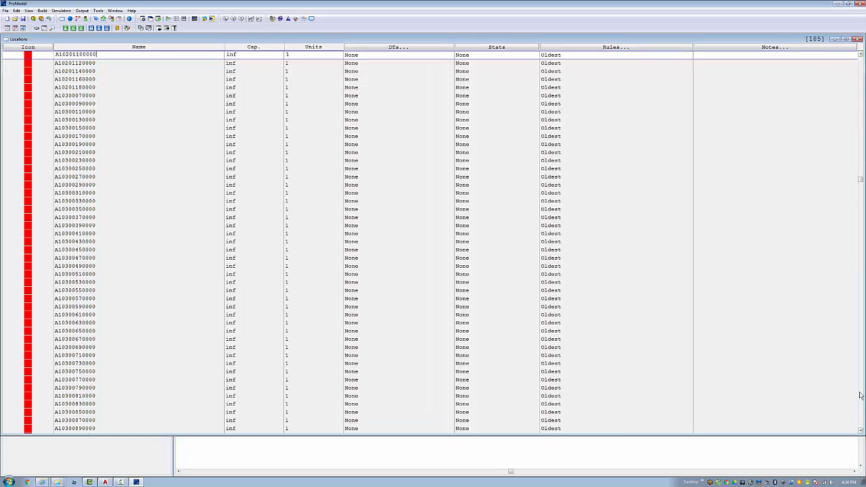
{"action": "left_click", "coordinate": [862, 396]}
{"action": "left_click", "coordinate": [862, 396]}
{"action": "left_click", "coordinate": [862, 396]}
{"action": "left_click", "coordinate": [862, 396]}
{"action": "left_click", "coordinate": [862, 396]}
{"action": "left_click", "coordinate": [861, 396]}
{"action": "left_click_drag", "start_coordinate": [860, 394], "coordinate": [861, 419]}
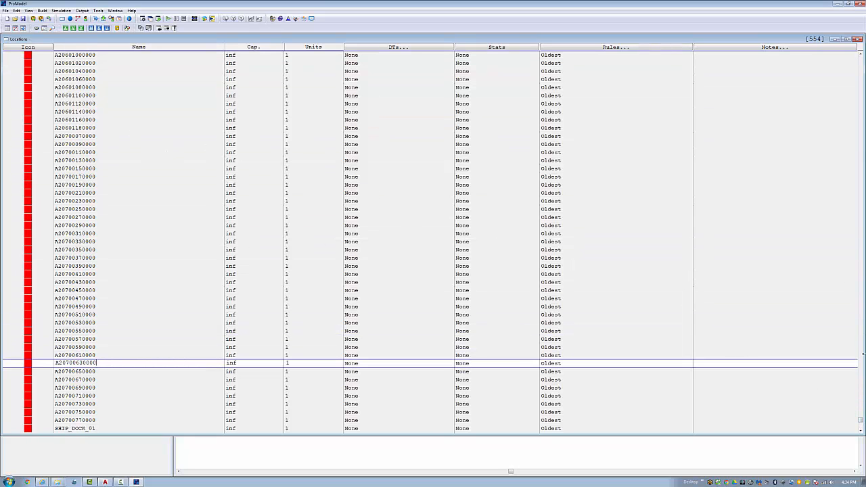
{"action": "left_click_drag", "start_coordinate": [861, 421], "coordinate": [850, 55]}
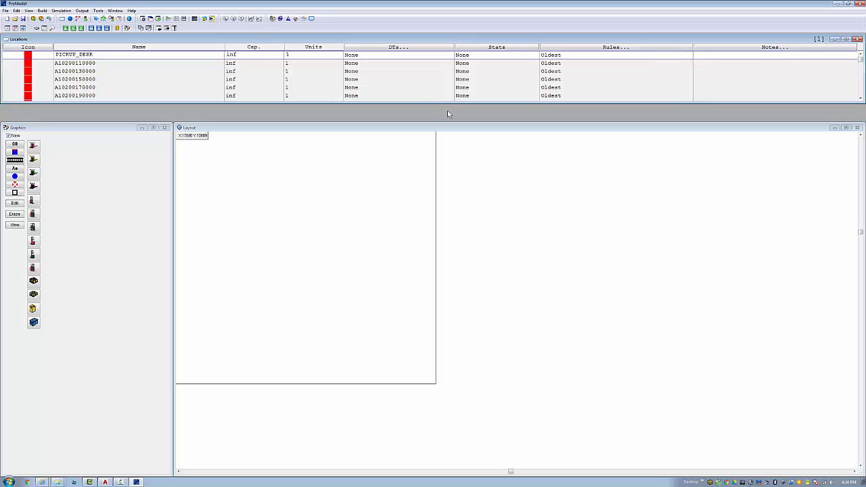
Step: Open the path networks and examine the SDCPath nodes, paths and interface lines over the Section 1 racks
{"action": "key", "text": "ctrl+n"}
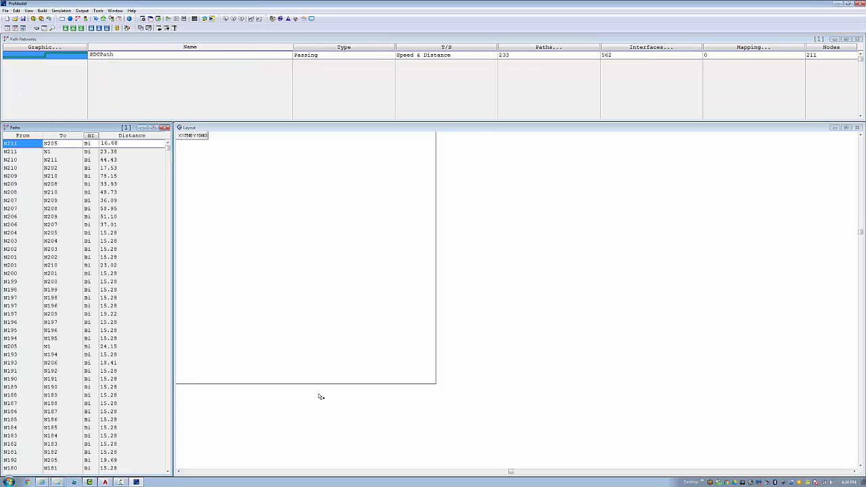
{"action": "left_click", "coordinate": [188, 472]}
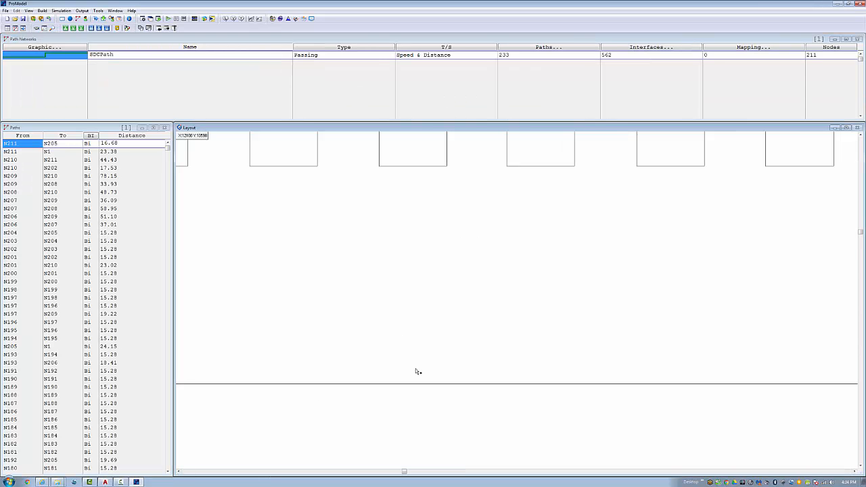
{"action": "left_click", "coordinate": [29, 11]}
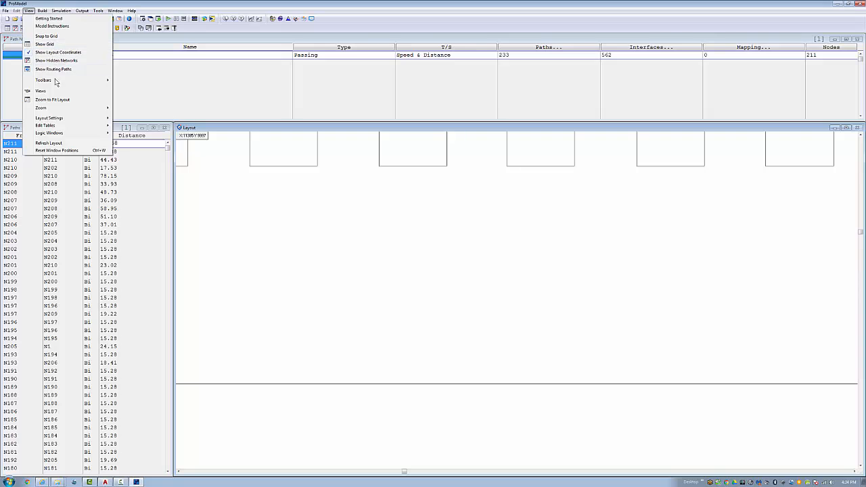
{"action": "left_click", "coordinate": [61, 99]}
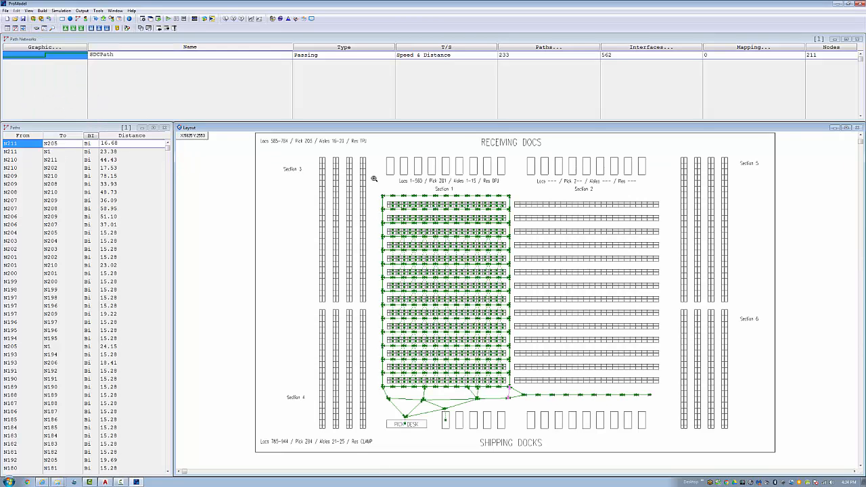
{"action": "left_click_drag", "start_coordinate": [380, 179], "coordinate": [580, 324]}
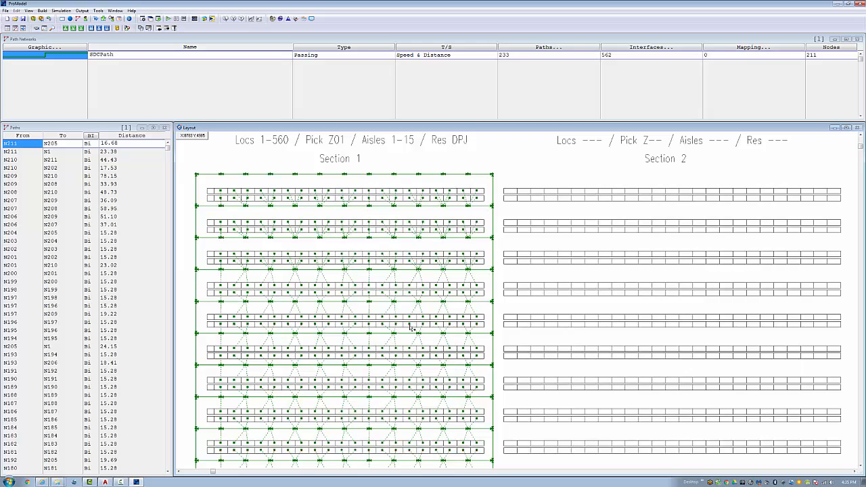
Step: Compare the Section 1 path network between the AutoCAD drawing and the ProModel layout, finishing in AutoCAD
{"action": "key", "text": "alt+Tab"}
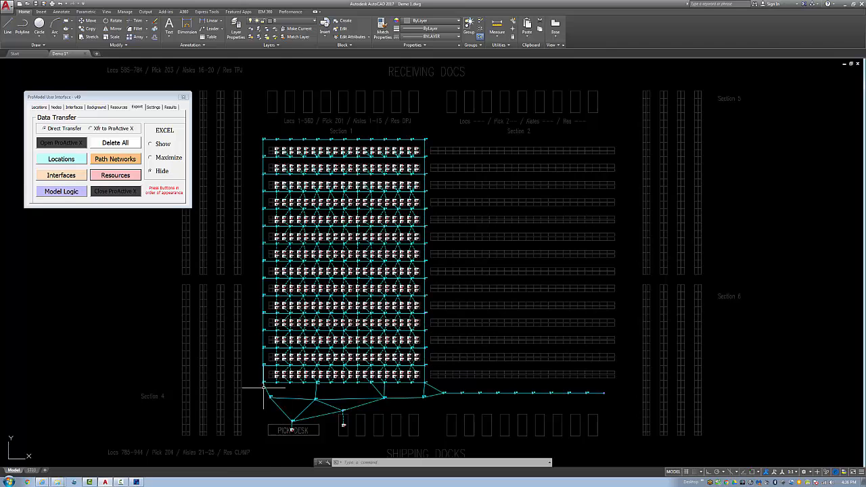
{"action": "left_click", "coordinate": [137, 483]}
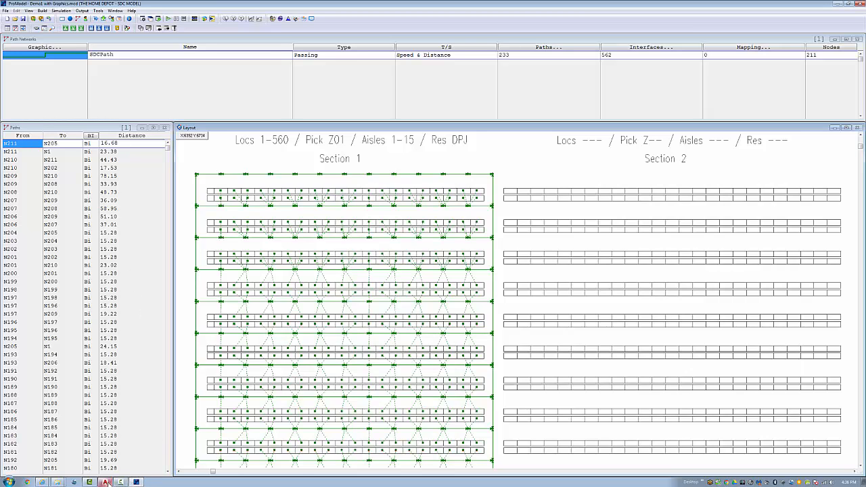
{"action": "left_click", "coordinate": [106, 482]}
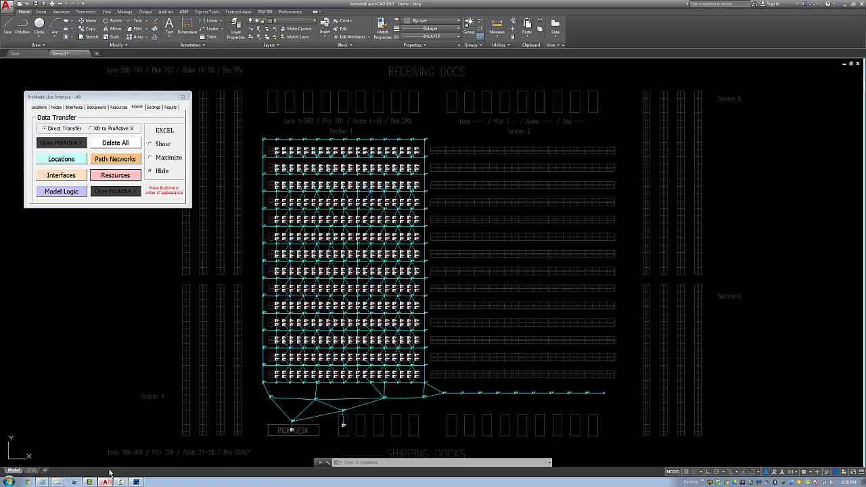
Step: Export the model logic, and switch to ProModel with the Section 1 racks and pick desk shown in the layout
{"action": "left_click", "coordinate": [63, 193]}
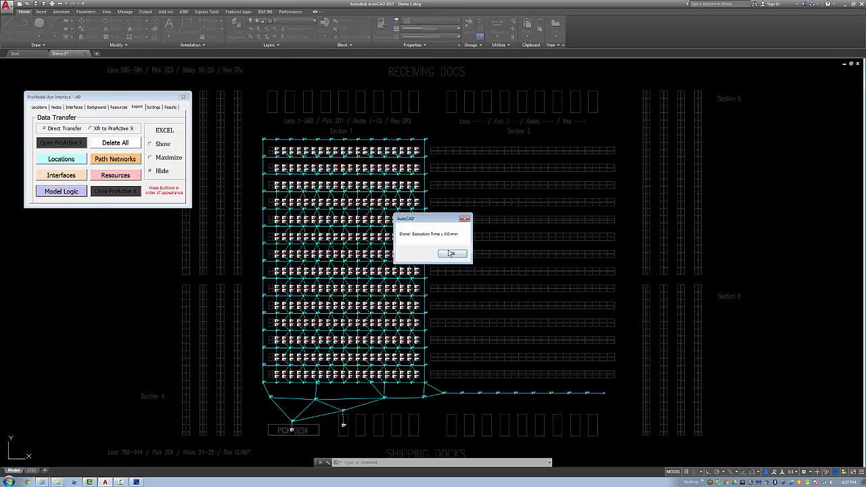
{"action": "left_click", "coordinate": [452, 254]}
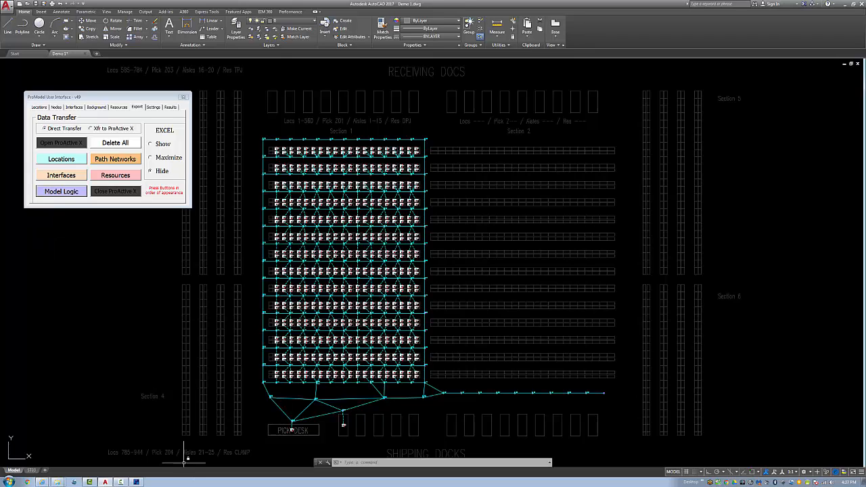
{"action": "mouse_move", "coordinate": [140, 483]}
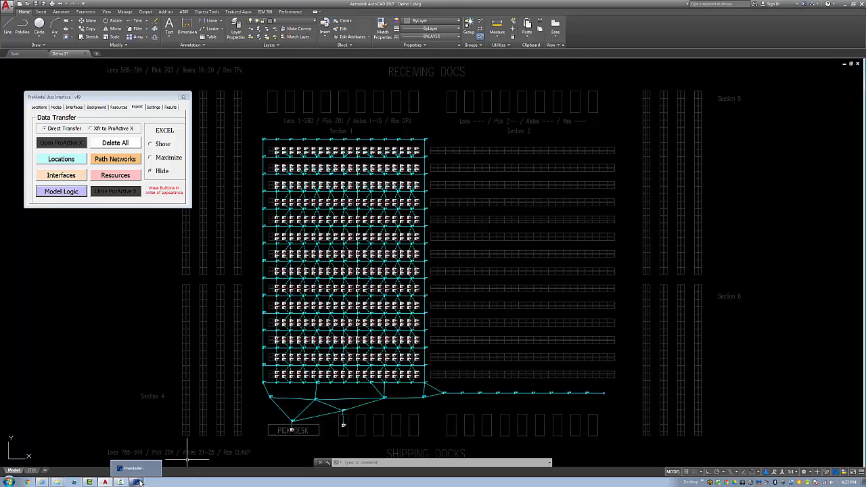
{"action": "left_click", "coordinate": [137, 482]}
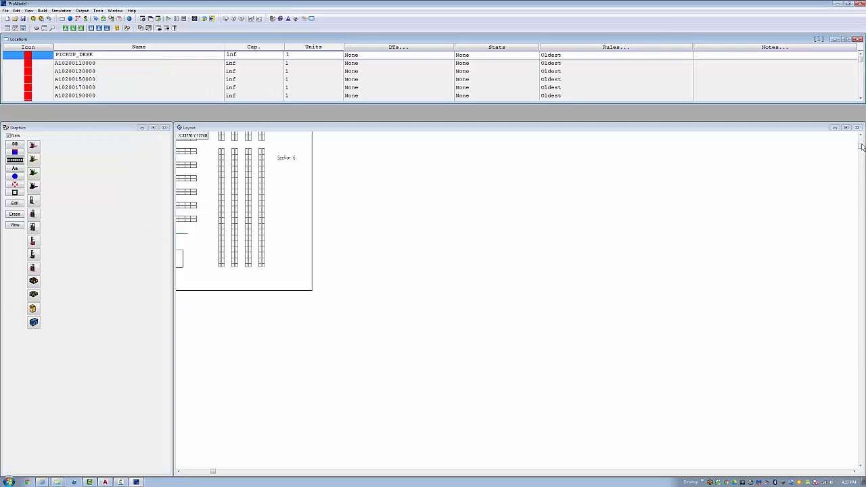
{"action": "left_click_drag", "start_coordinate": [861, 147], "coordinate": [860, 138]}
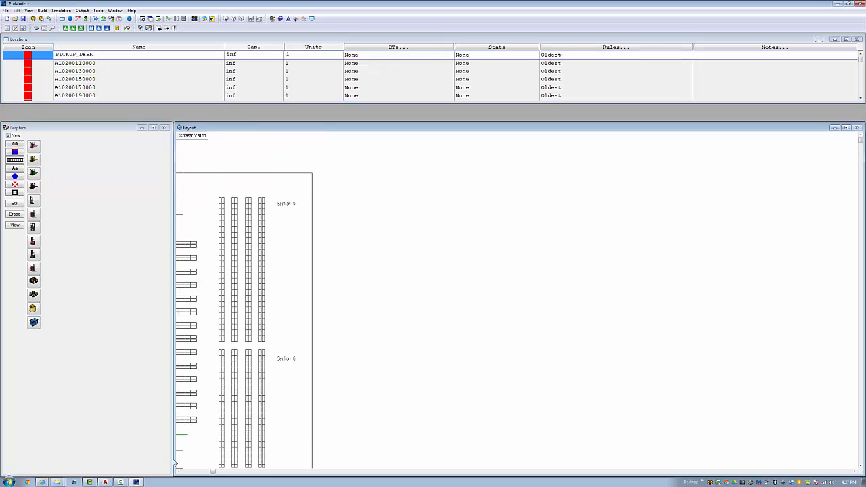
{"action": "left_click_drag", "start_coordinate": [214, 472], "coordinate": [184, 472]}
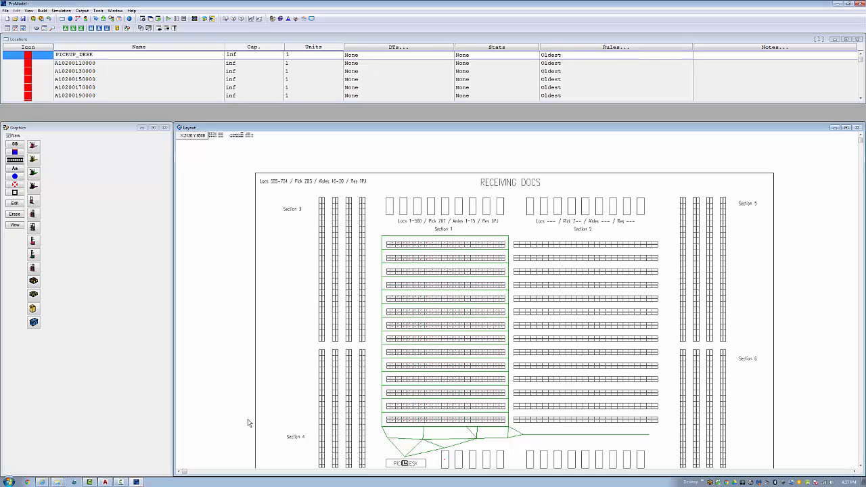
Step: Review the imported processing, entities and resources, and reduce the size of the ClampTruck graphic
{"action": "key", "text": "ctrl+p"}
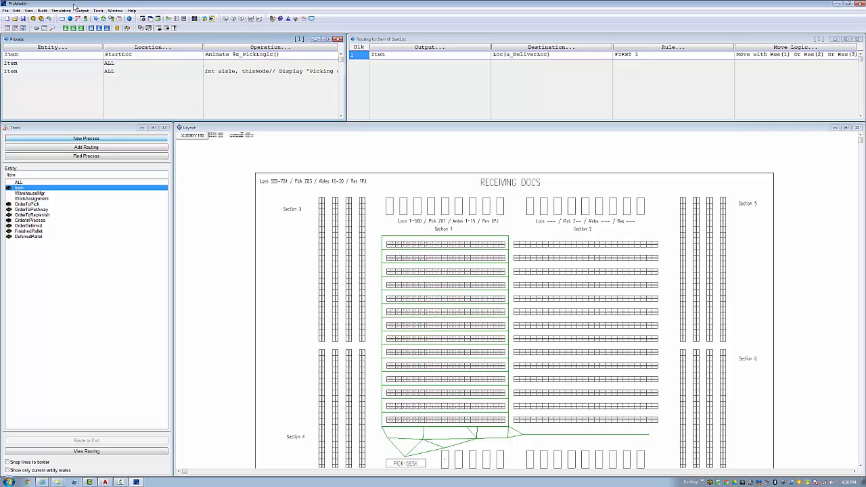
{"action": "key", "text": "ctrl+e"}
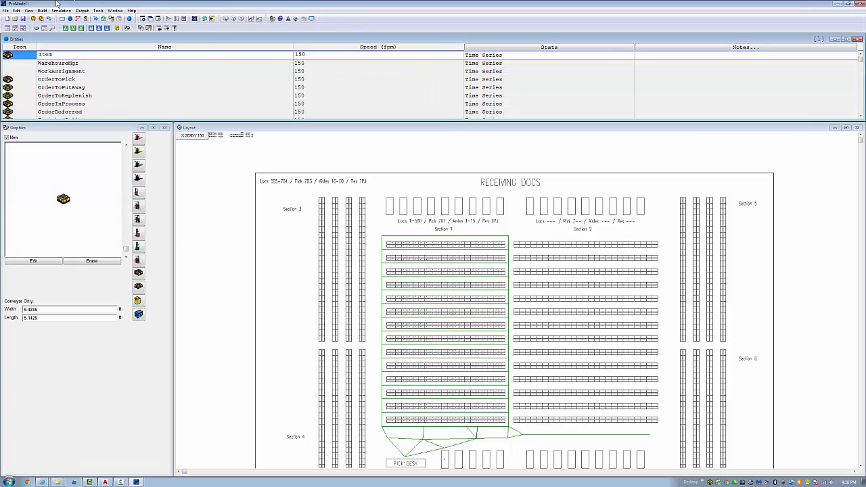
{"action": "left_click", "coordinate": [59, 55]}
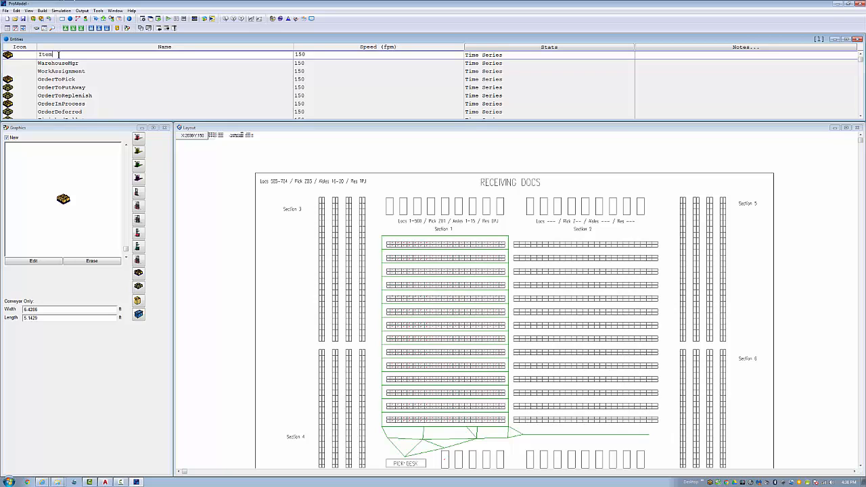
{"action": "key", "text": "ctrl+r"}
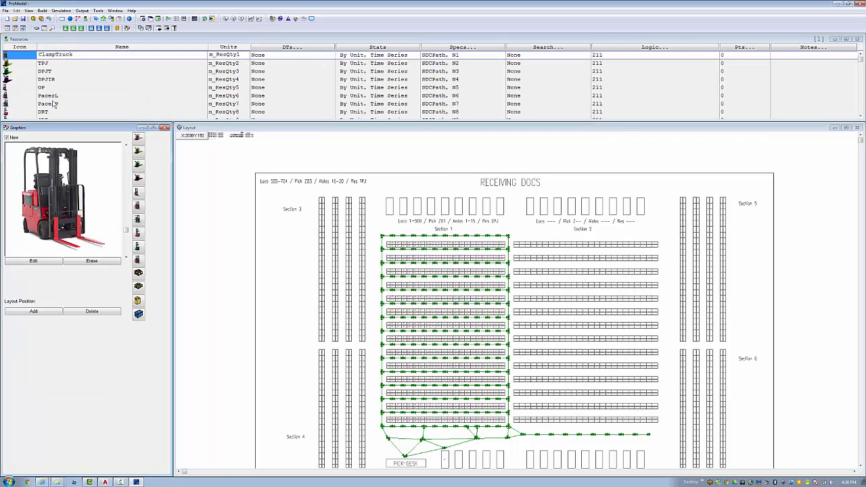
{"action": "left_click_drag", "start_coordinate": [127, 233], "coordinate": [126, 237]}
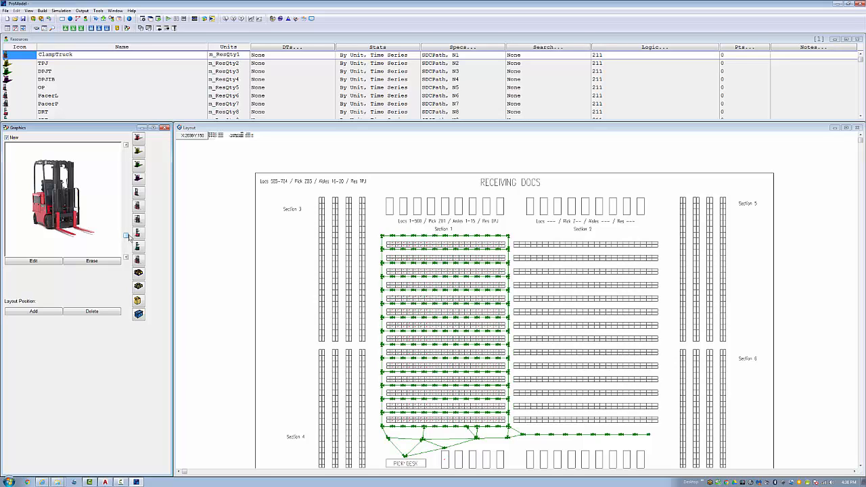
Step: Run the simulation, saving the model over Demo1 Complete.mod in the DEMO folder of ___AUTOMODEL on drive C
{"action": "left_click", "coordinate": [60, 11]}
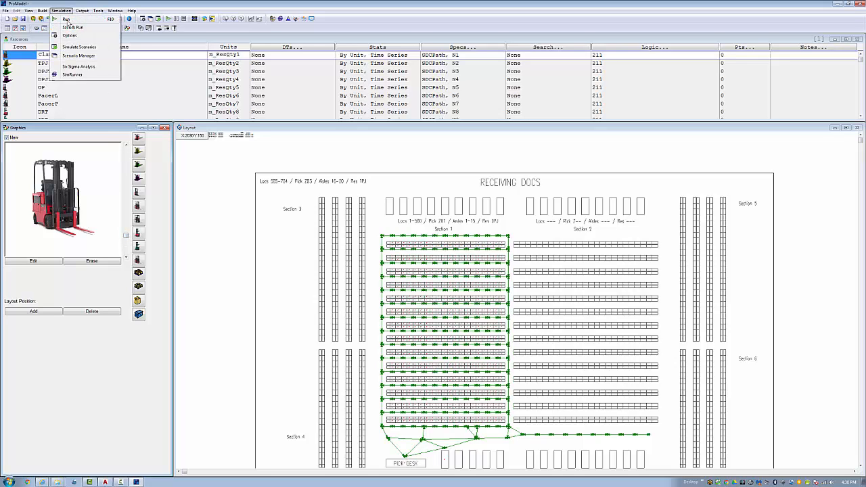
{"action": "left_click", "coordinate": [67, 22]}
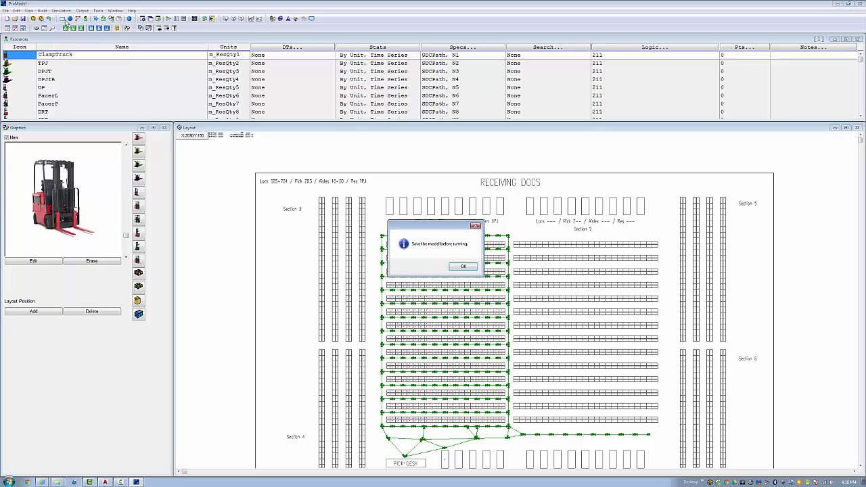
{"action": "left_click", "coordinate": [464, 267]}
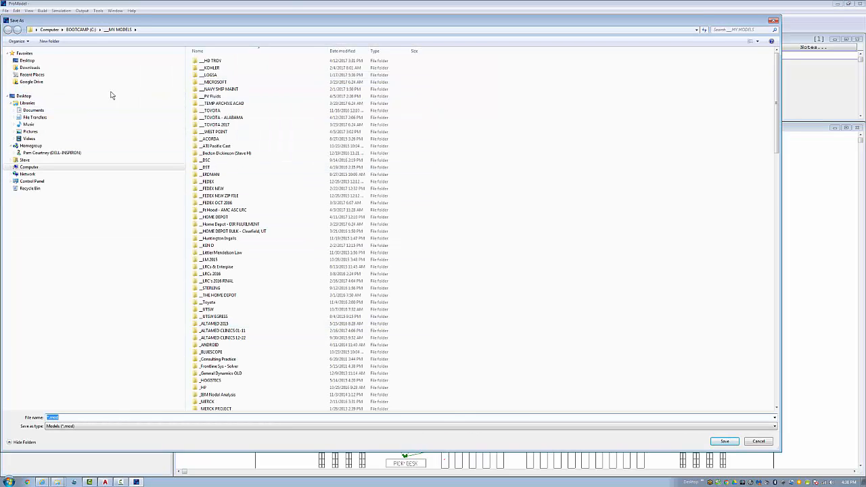
{"action": "left_click", "coordinate": [80, 29]}
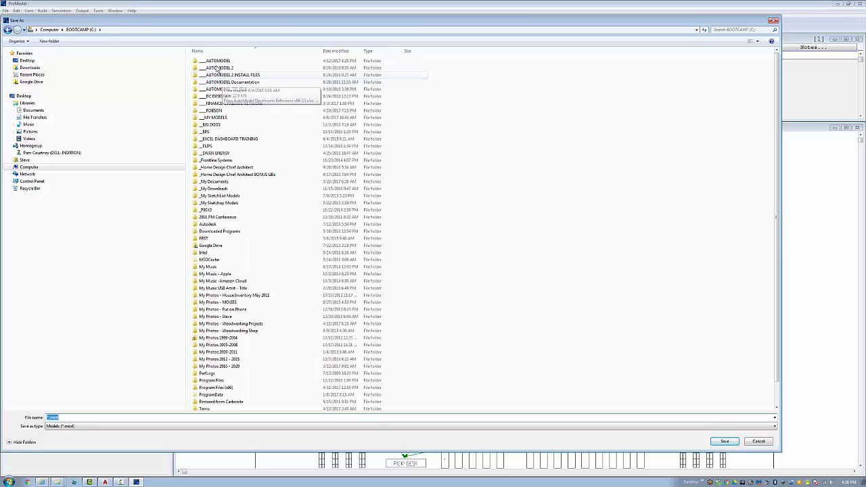
{"action": "double_click", "coordinate": [215, 61]}
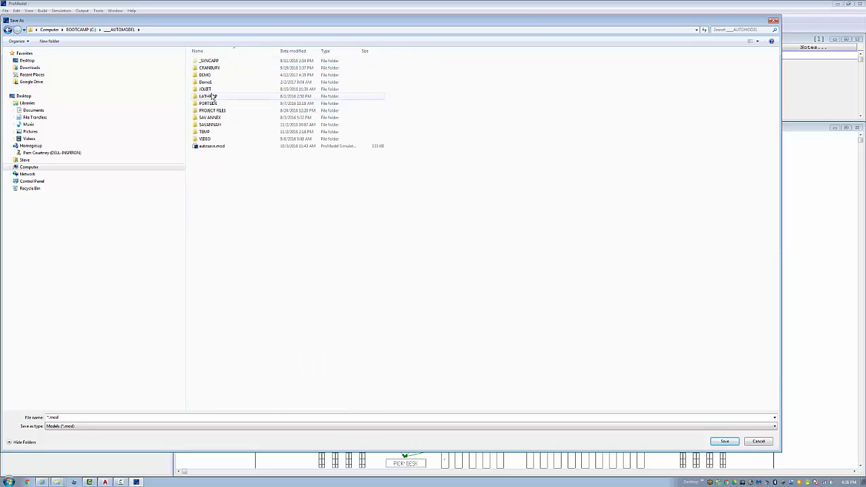
{"action": "double_click", "coordinate": [215, 74]}
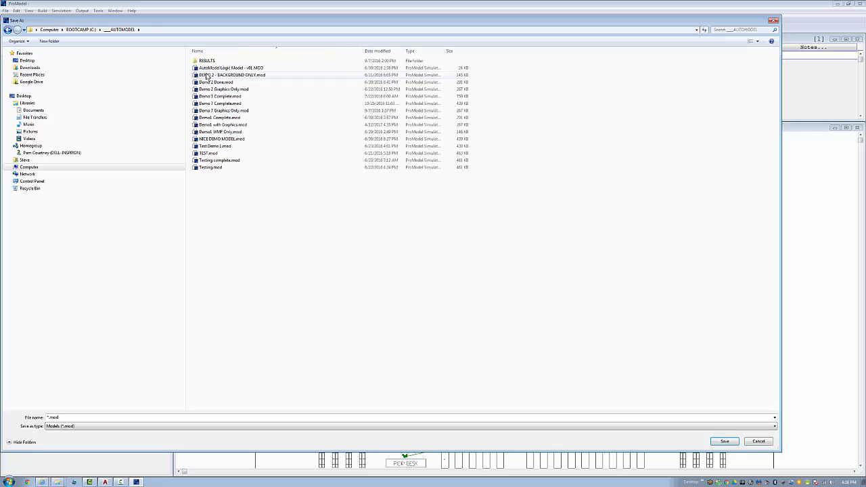
{"action": "double_click", "coordinate": [220, 118]}
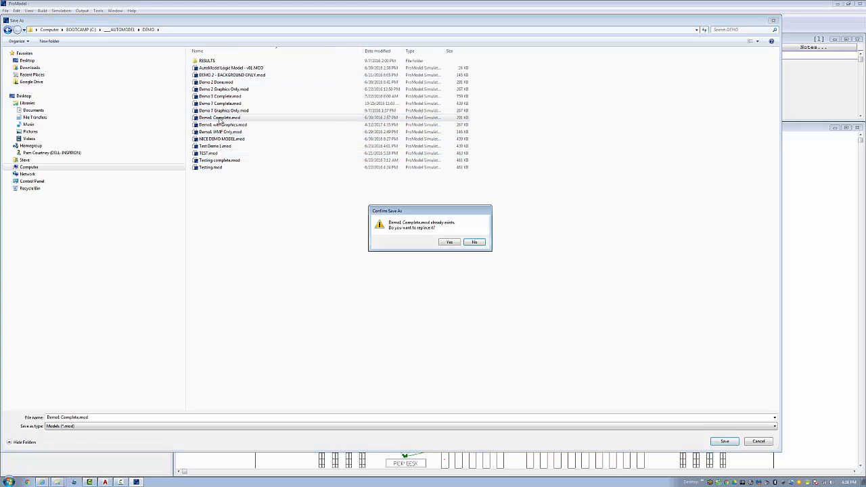
{"action": "left_click", "coordinate": [450, 243]}
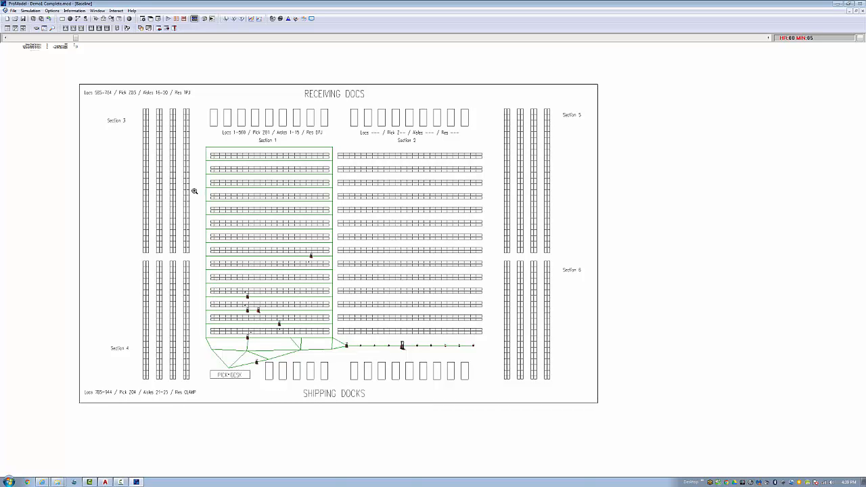
Step: Watch the clamp trucks pick in the running simulation, viewing the Section 1 aisles, the whole layout and the shipping dock side
{"action": "left_click_drag", "start_coordinate": [195, 191], "coordinate": [356, 292]}
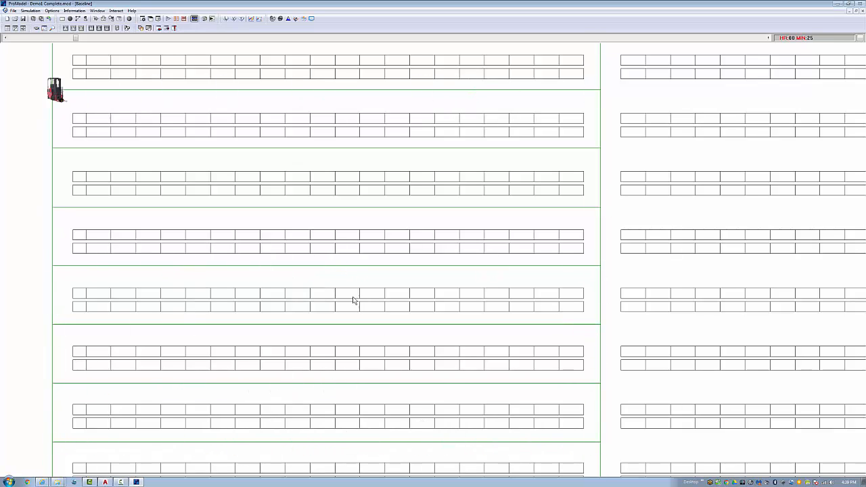
{"action": "left_click", "coordinate": [53, 11]}
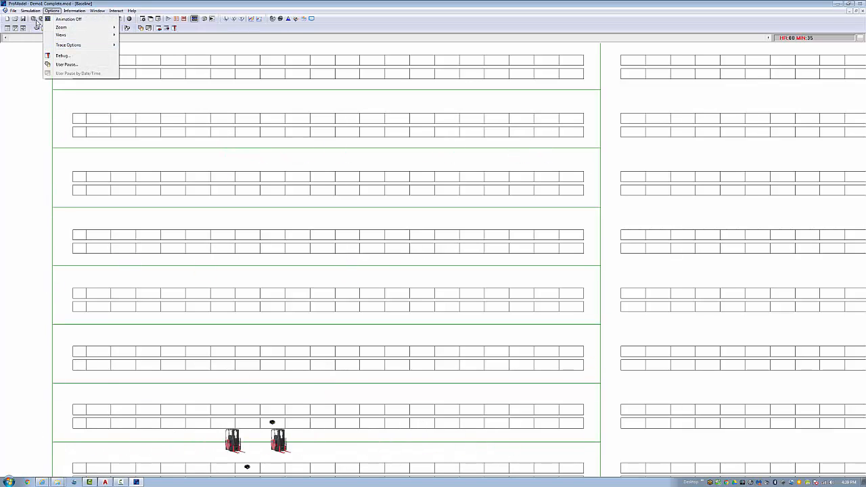
{"action": "mouse_move", "coordinate": [30, 11]}
{"action": "mouse_move", "coordinate": [64, 27]}
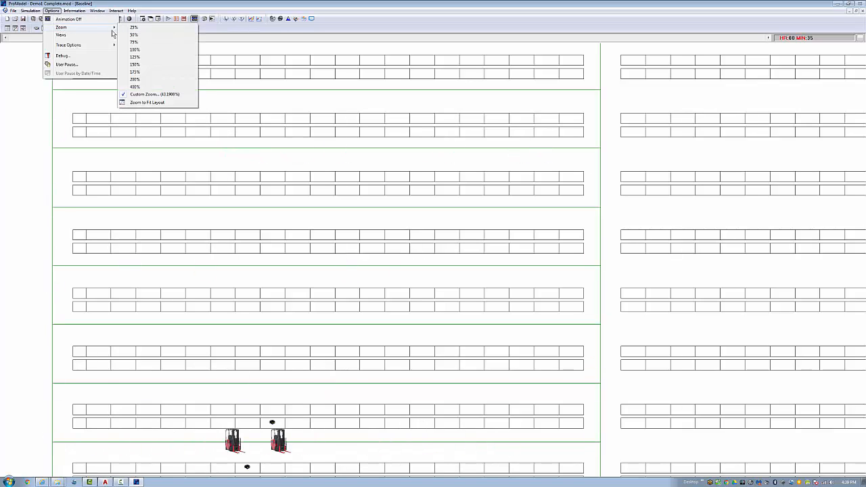
{"action": "left_click", "coordinate": [154, 103]}
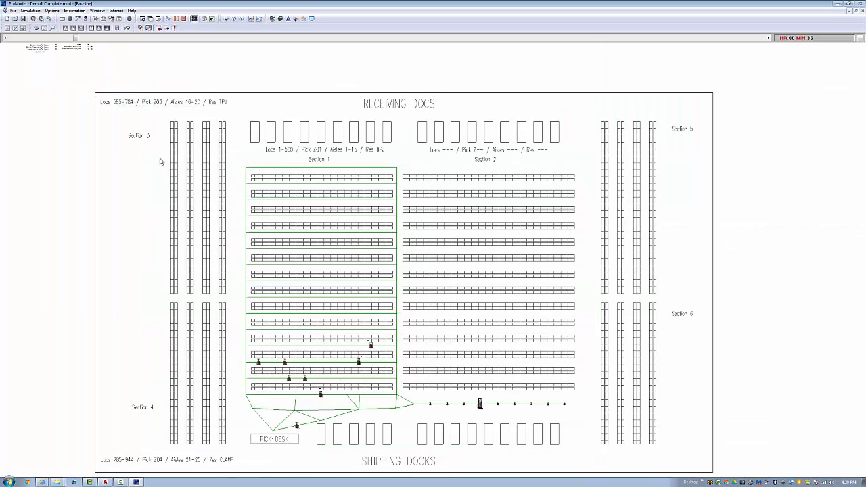
{"action": "left_click_drag", "start_coordinate": [180, 197], "coordinate": [632, 468]}
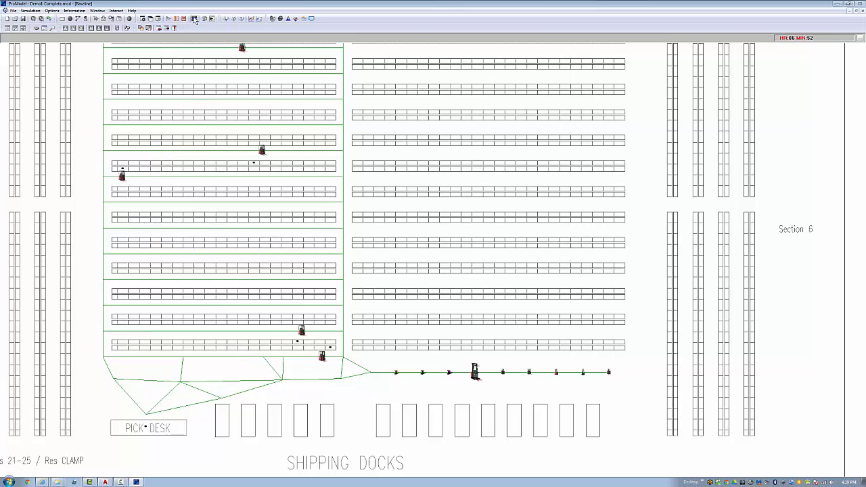
Step: End the simulation with statistics collected, and review and close the output report
{"action": "left_click", "coordinate": [184, 19]}
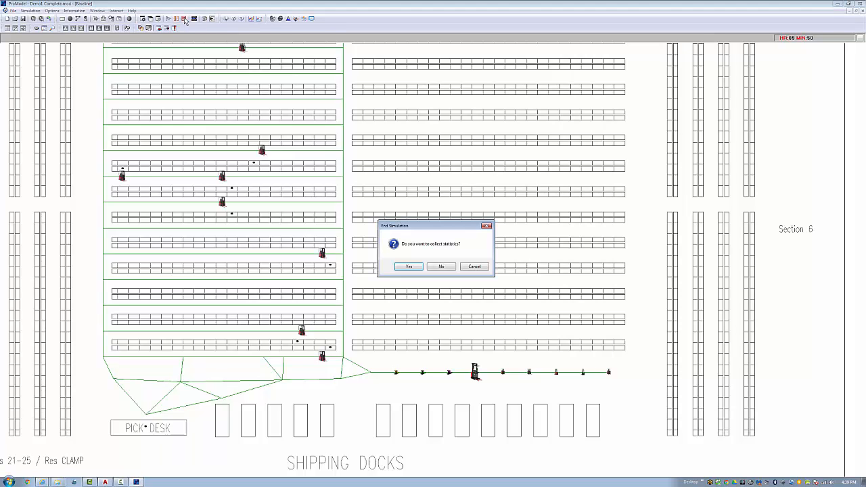
{"action": "left_click", "coordinate": [409, 267]}
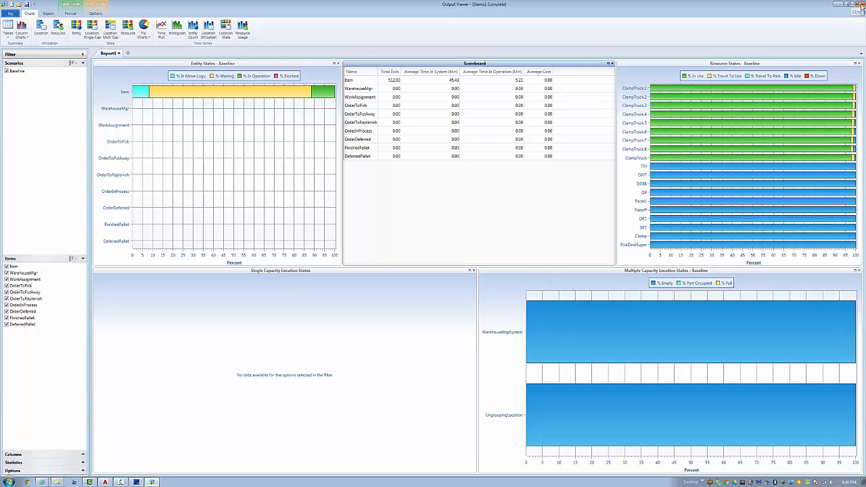
{"action": "left_click", "coordinate": [862, 5]}
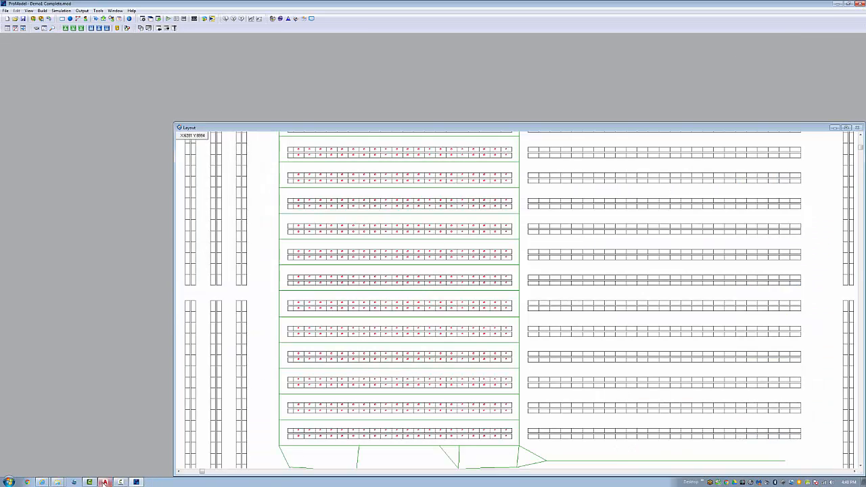
Step: Switch to AutoCAD and create the heat maps from the simulation results
{"action": "left_click", "coordinate": [121, 482]}
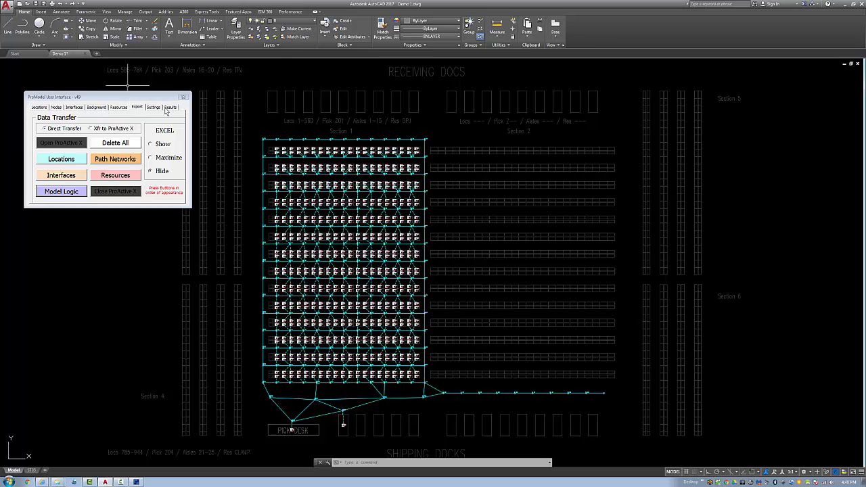
{"action": "left_click", "coordinate": [168, 107]}
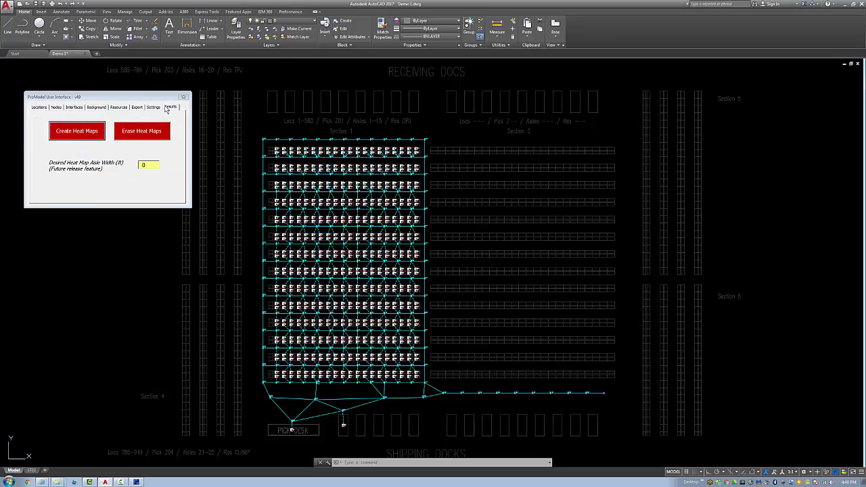
{"action": "left_click", "coordinate": [61, 135]}
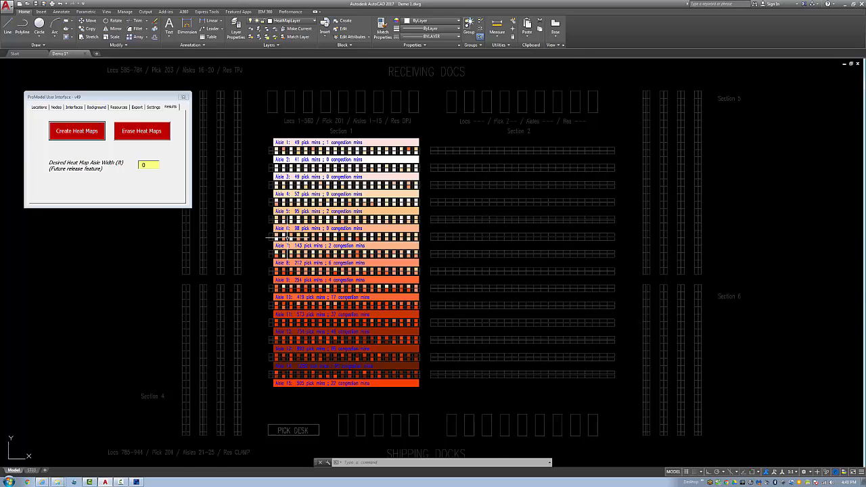
Step: Examine the Section 1 heat map's pick and congestion minutes for Aisles 1 to 15, looking closely at the aisles nearest the pick desk
{"action": "scroll", "coordinate": [285, 239], "scroll_direction": "up", "scroll_amount": 2}
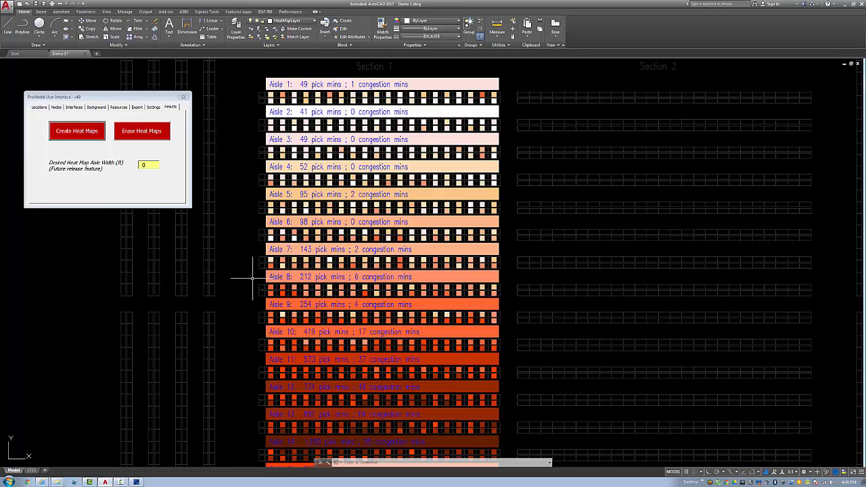
{"action": "middle_click_drag", "start_coordinate": [237, 280], "coordinate": [242, 244]}
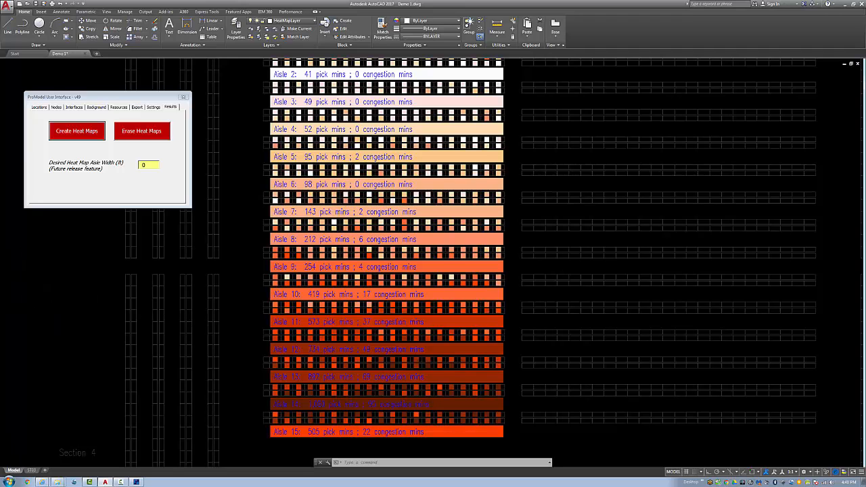
{"action": "scroll", "coordinate": [194, 318], "scroll_direction": "down", "scroll_amount": 1}
{"action": "scroll", "coordinate": [194, 319], "scroll_direction": "up", "scroll_amount": 1}
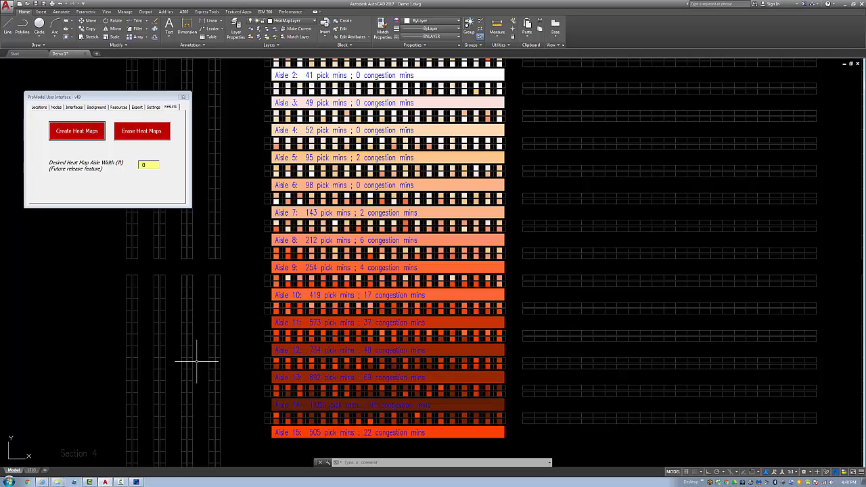
{"action": "scroll", "coordinate": [197, 361], "scroll_direction": "down", "scroll_amount": 2}
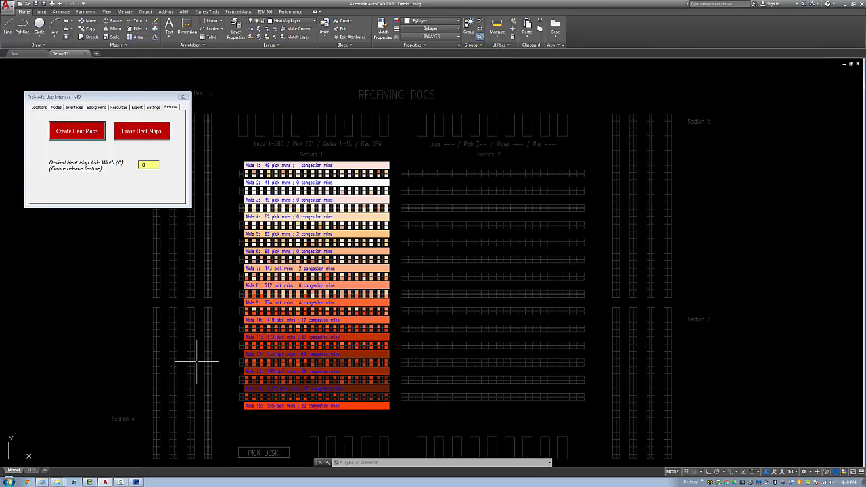
{"action": "middle_click_drag", "start_coordinate": [197, 361], "coordinate": [275, 328]}
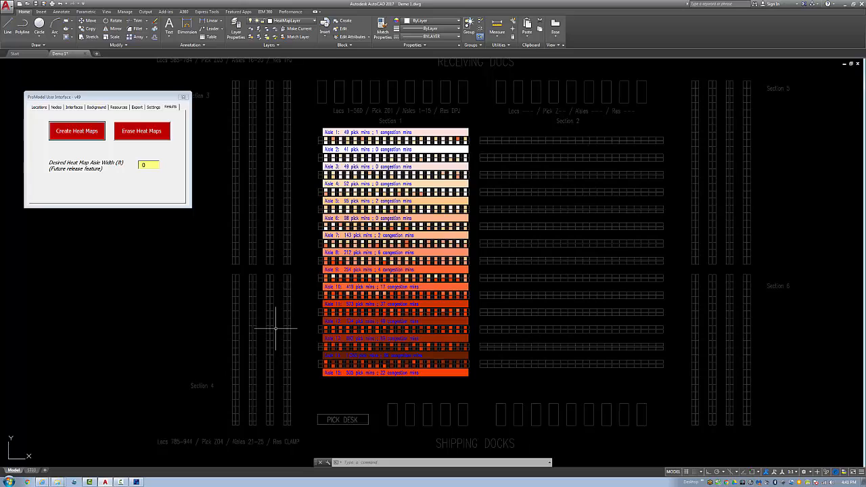
{"action": "scroll", "coordinate": [276, 334], "scroll_direction": "up", "scroll_amount": 2}
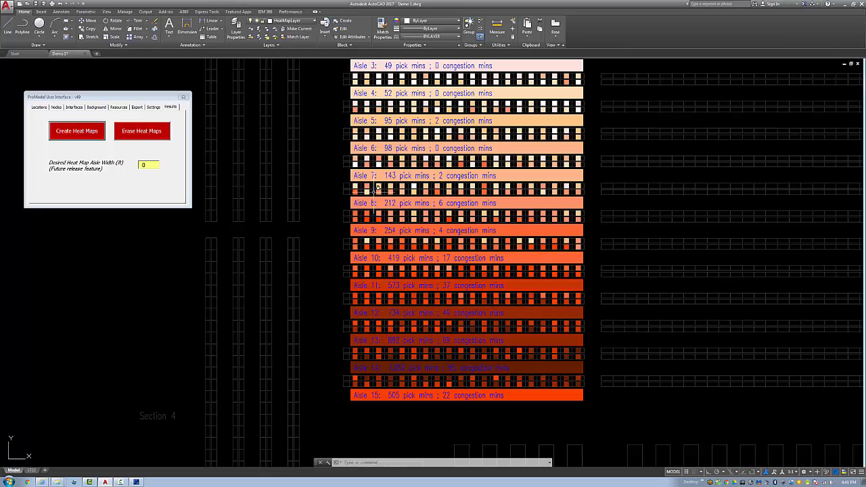
{"action": "middle_click_drag", "start_coordinate": [329, 304], "coordinate": [329, 229]}
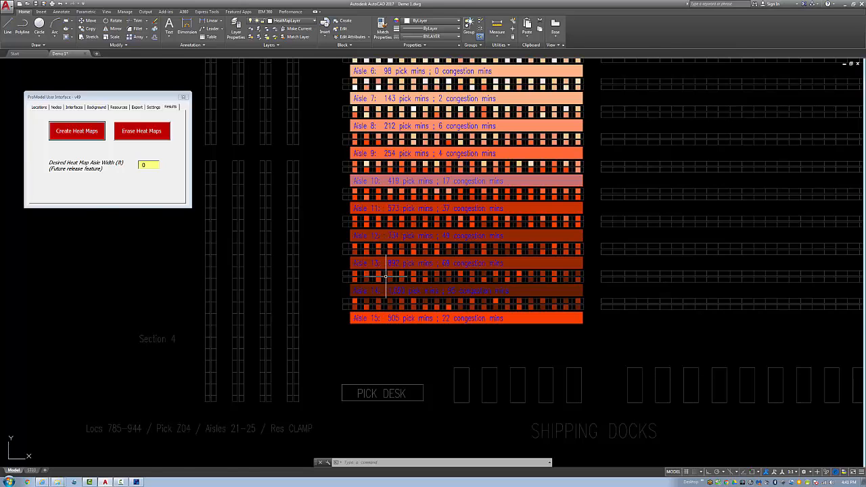
{"action": "scroll", "coordinate": [387, 278], "scroll_direction": "up", "scroll_amount": 2}
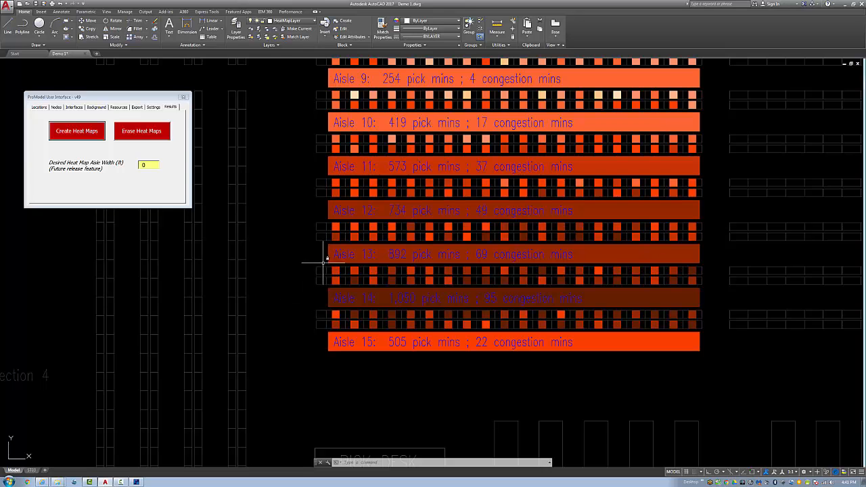
{"action": "scroll", "coordinate": [265, 245], "scroll_direction": "down", "scroll_amount": 5}
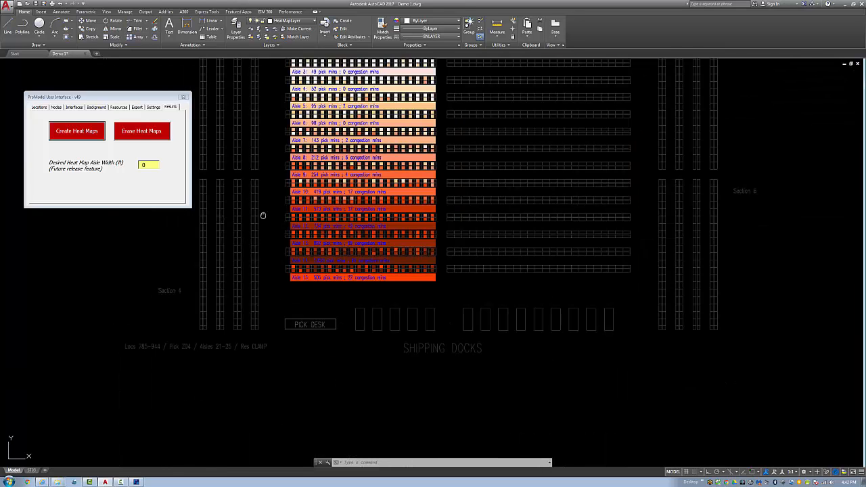
{"action": "middle_click_drag", "start_coordinate": [264, 215], "coordinate": [385, 331]}
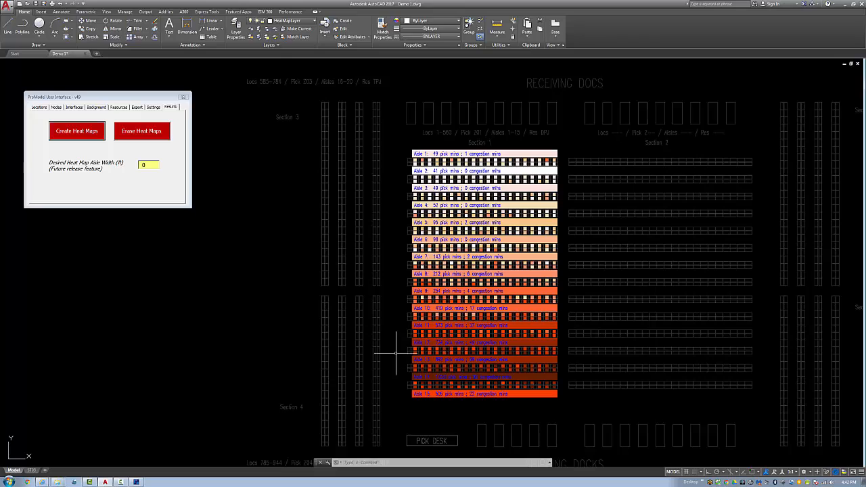